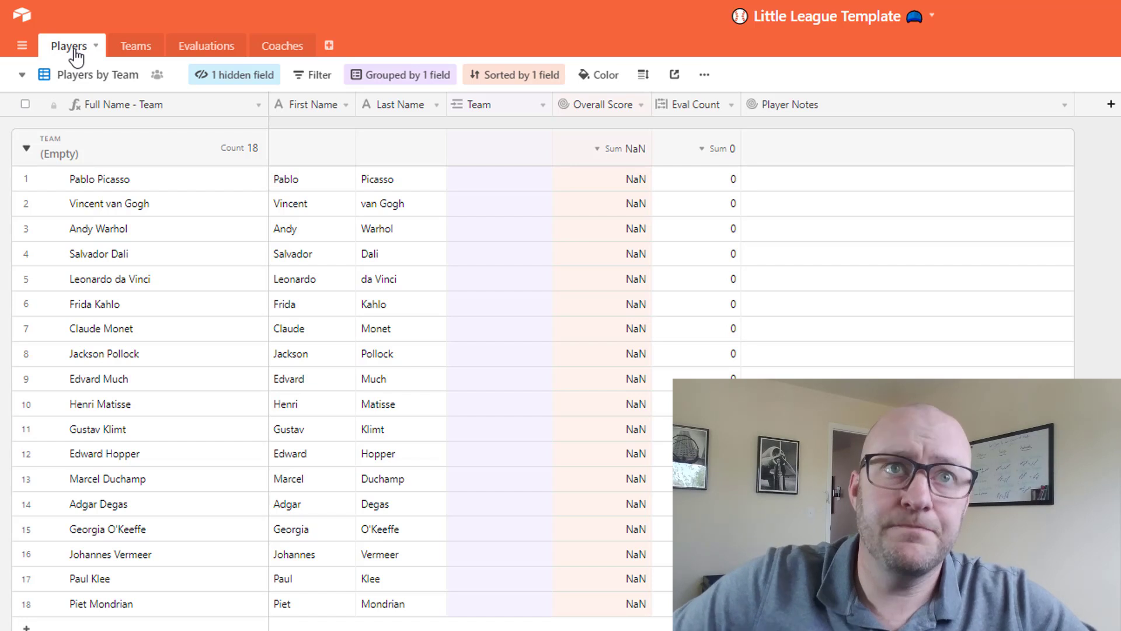
- Look over the Teams, Evaluations and Coaches tables, then return to Players
click(132, 46)
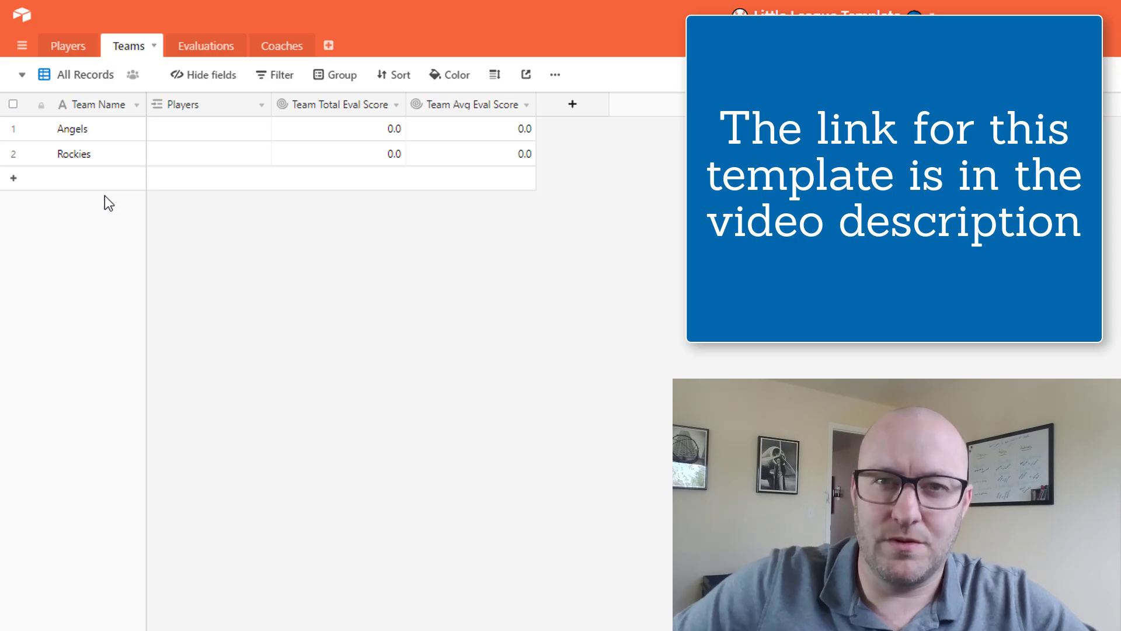
click(207, 48)
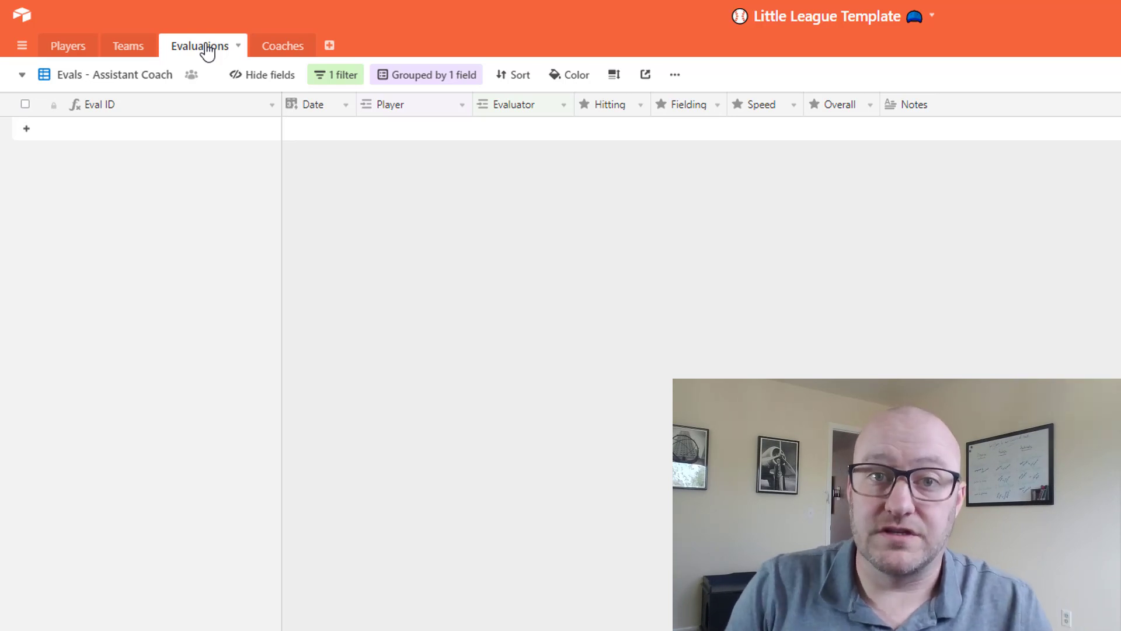
click(280, 52)
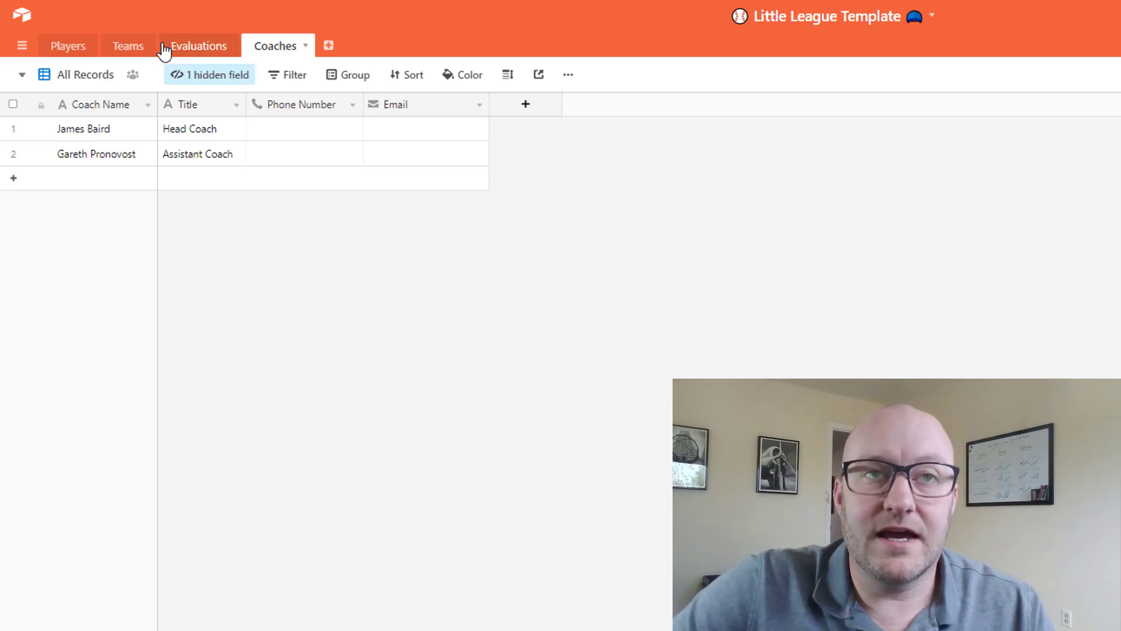
click(72, 49)
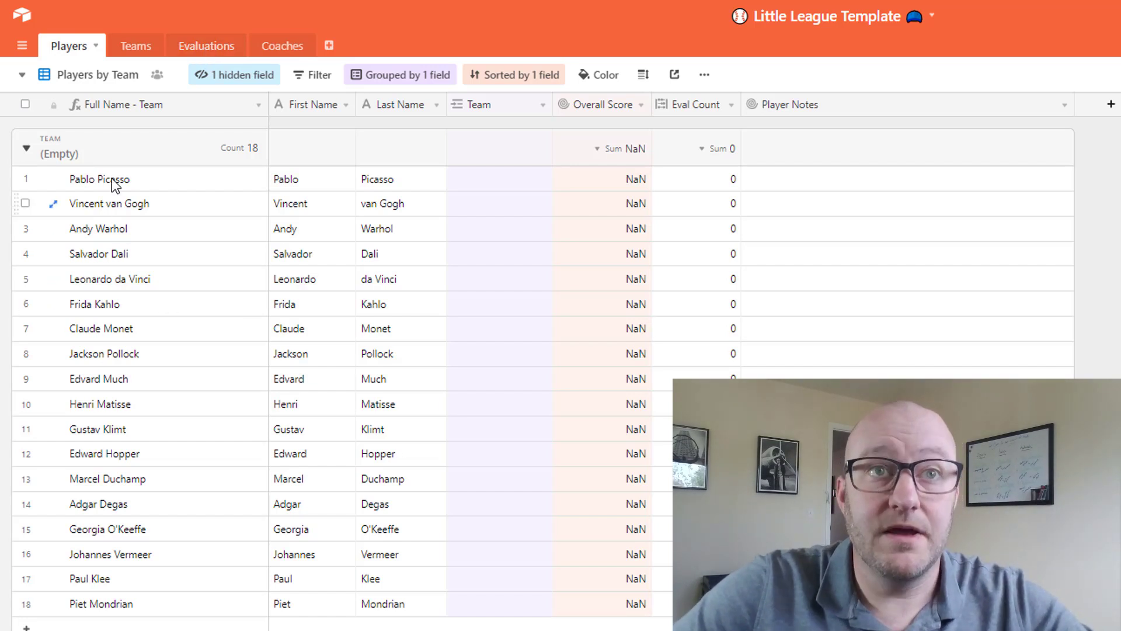
- Copy all 18 player names into a new record in Evaluations All Records, expanding the table
drag(111, 178, 147, 608)
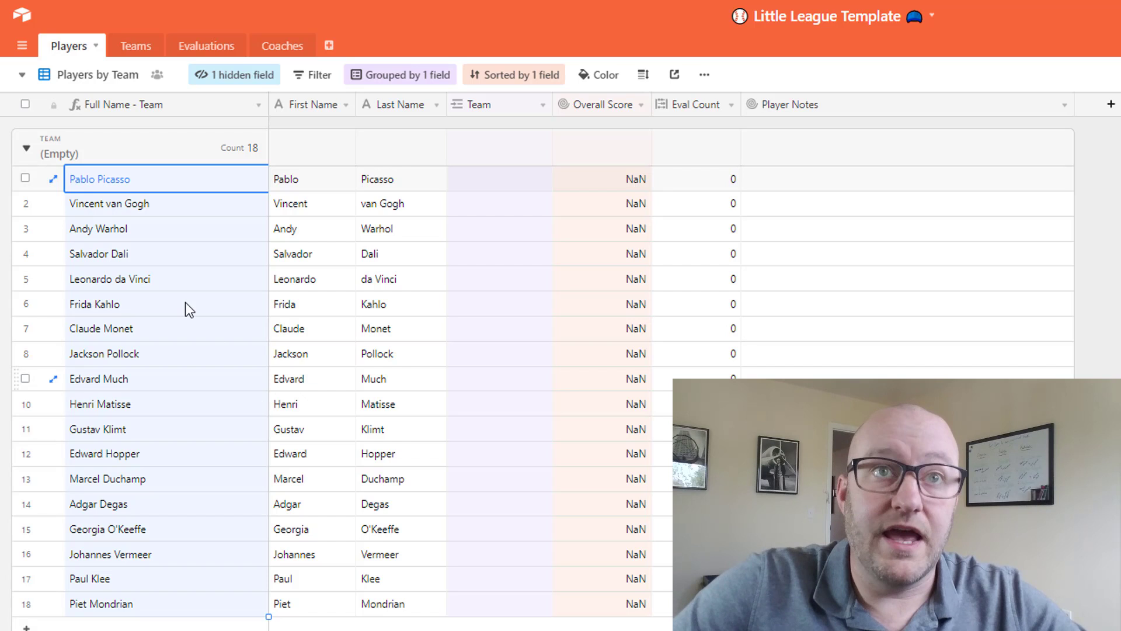
click(199, 51)
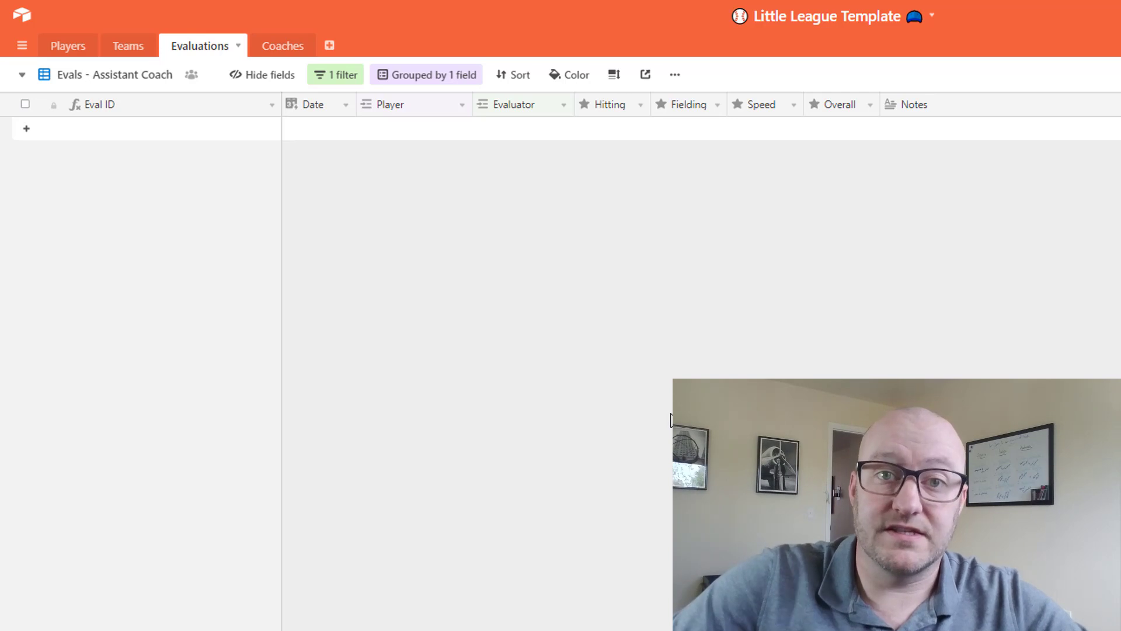
click(89, 76)
click(110, 119)
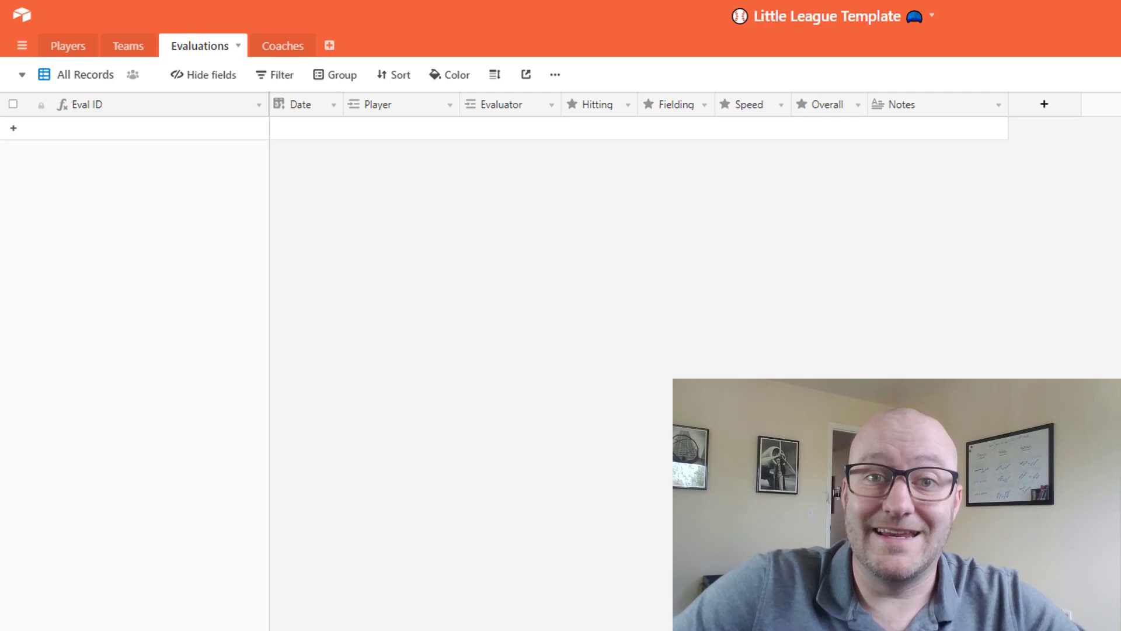
click(106, 136)
click(390, 140)
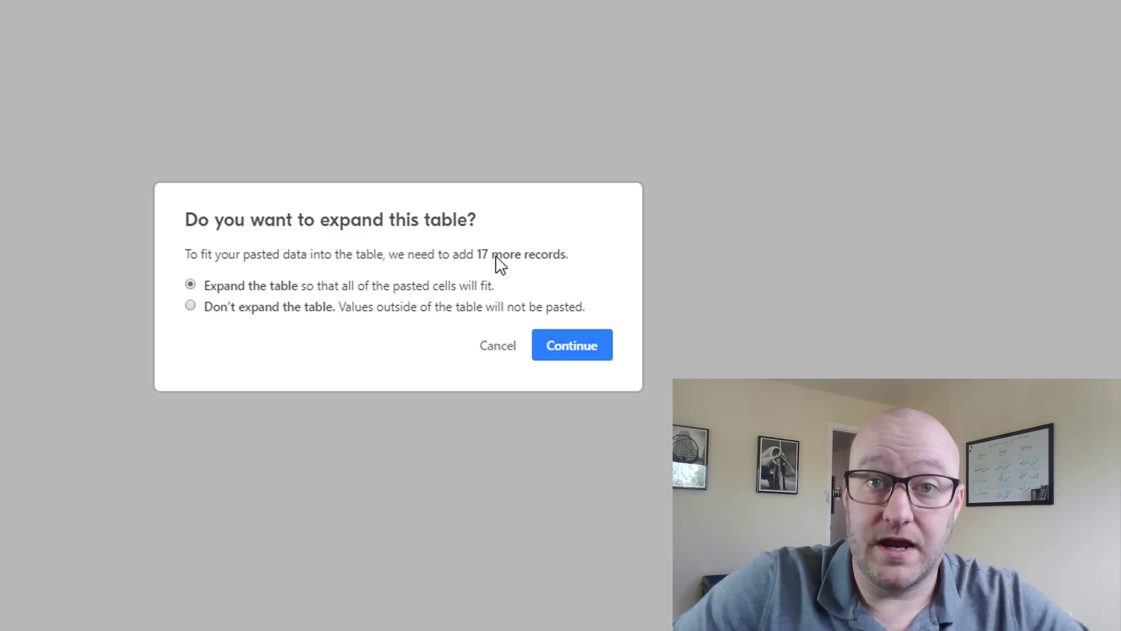
click(572, 353)
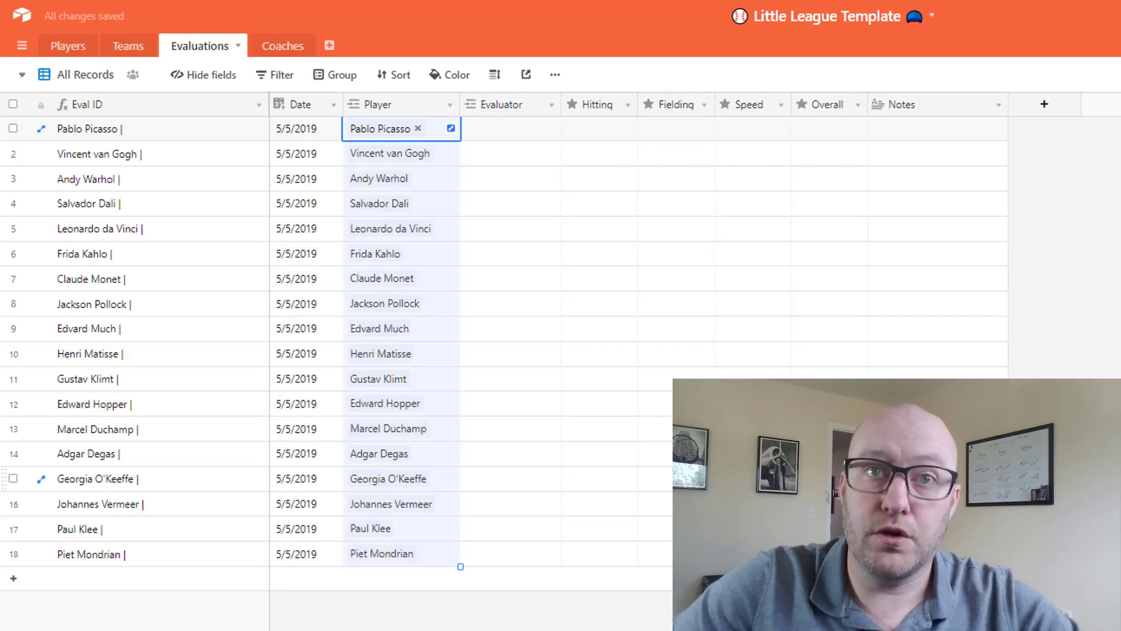
- Paste the 18 players again starting at row 19, expanding the table
click(420, 589)
click(381, 583)
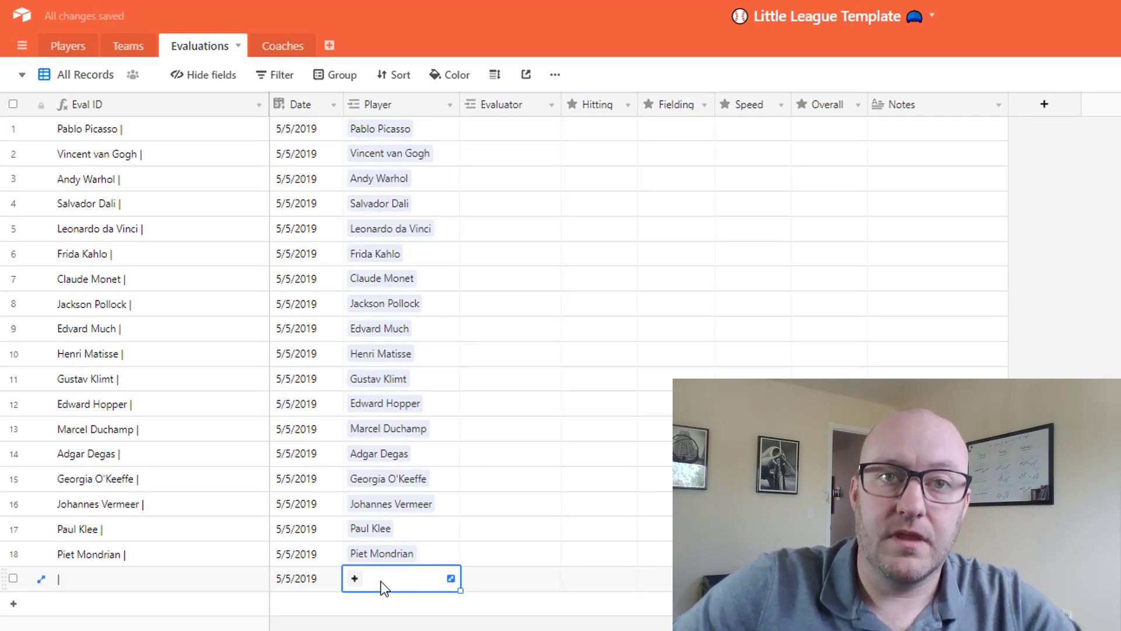
key(ctrl+v)
key(Return)
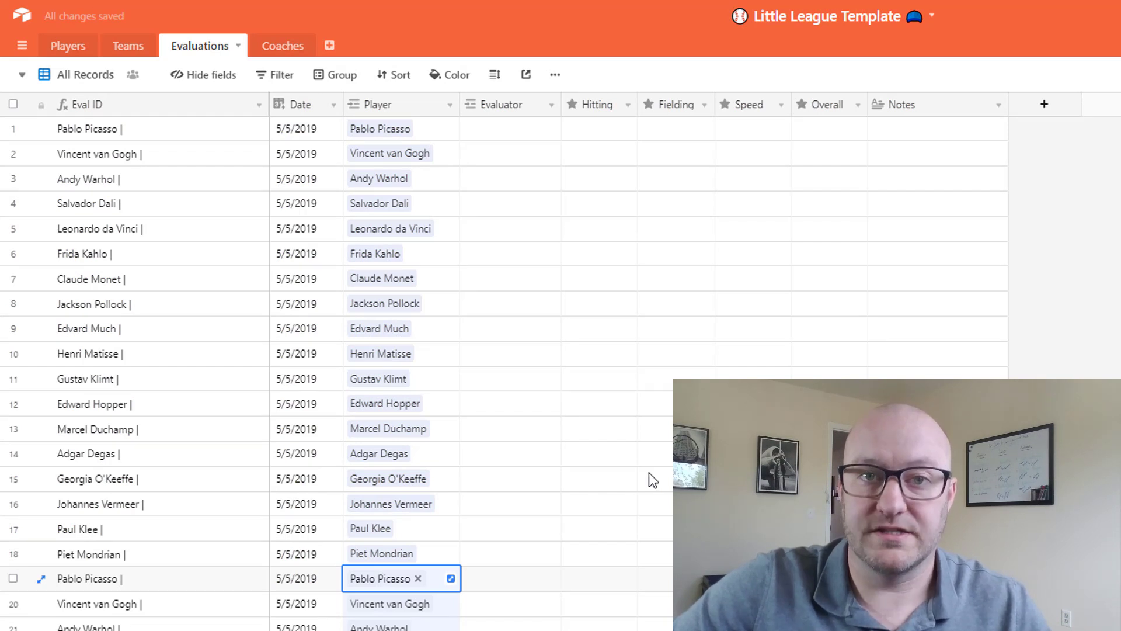
- Link the head coach as Evaluator on row 1 and fill it down through row 18
click(504, 135)
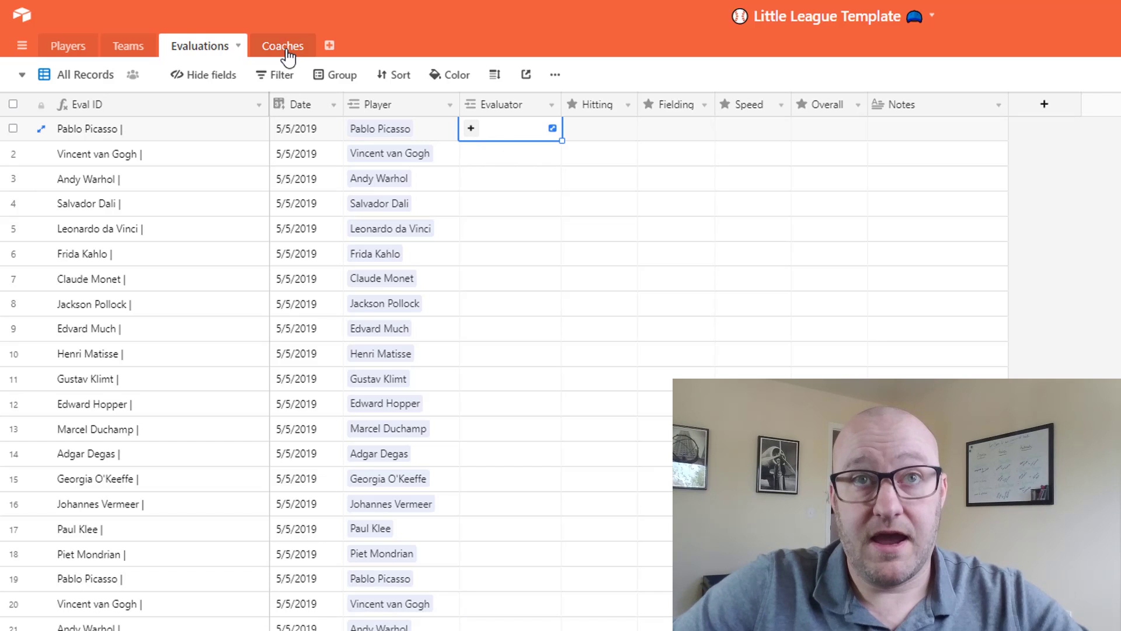
click(473, 130)
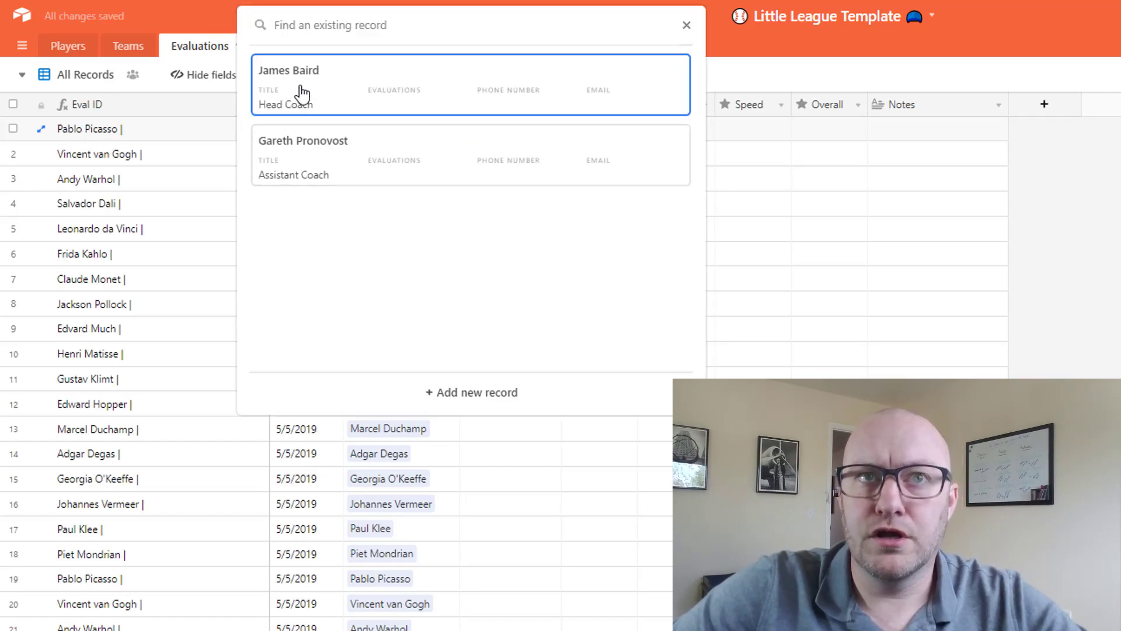
click(302, 94)
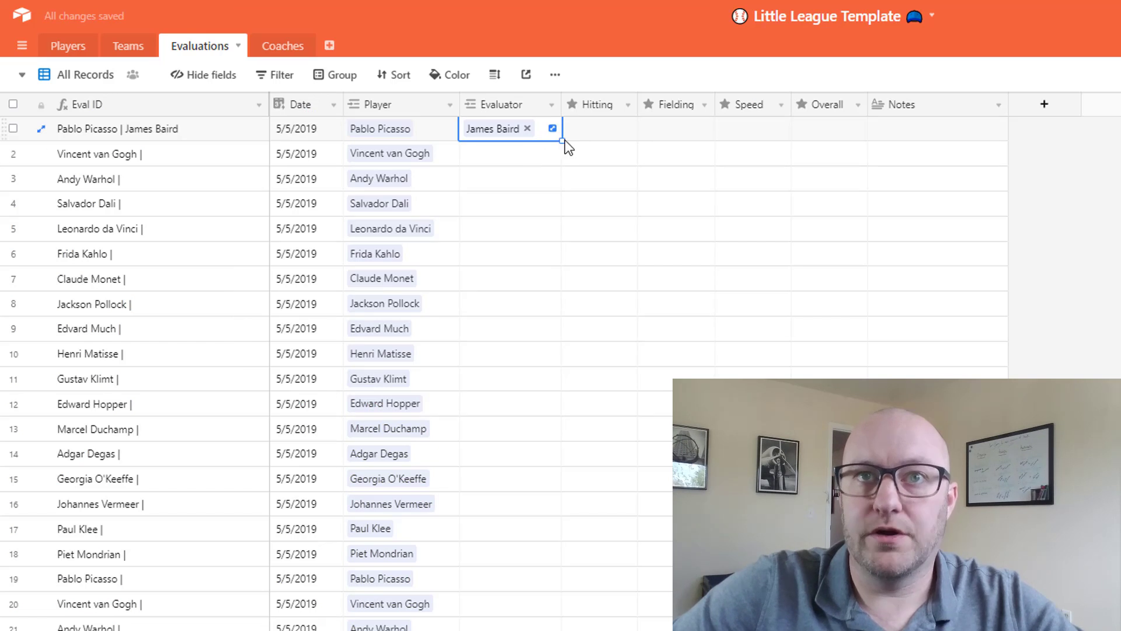
drag(562, 140, 547, 551)
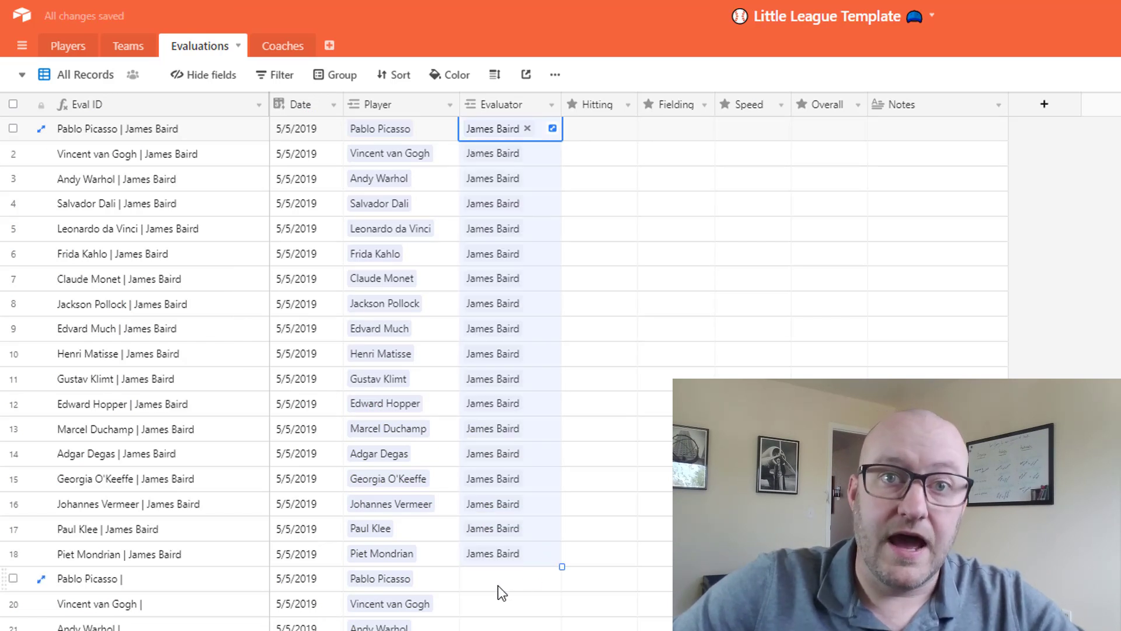
- Link the assistant coach as Evaluator on row 19 and fill it down the remaining rows
click(476, 581)
click(475, 586)
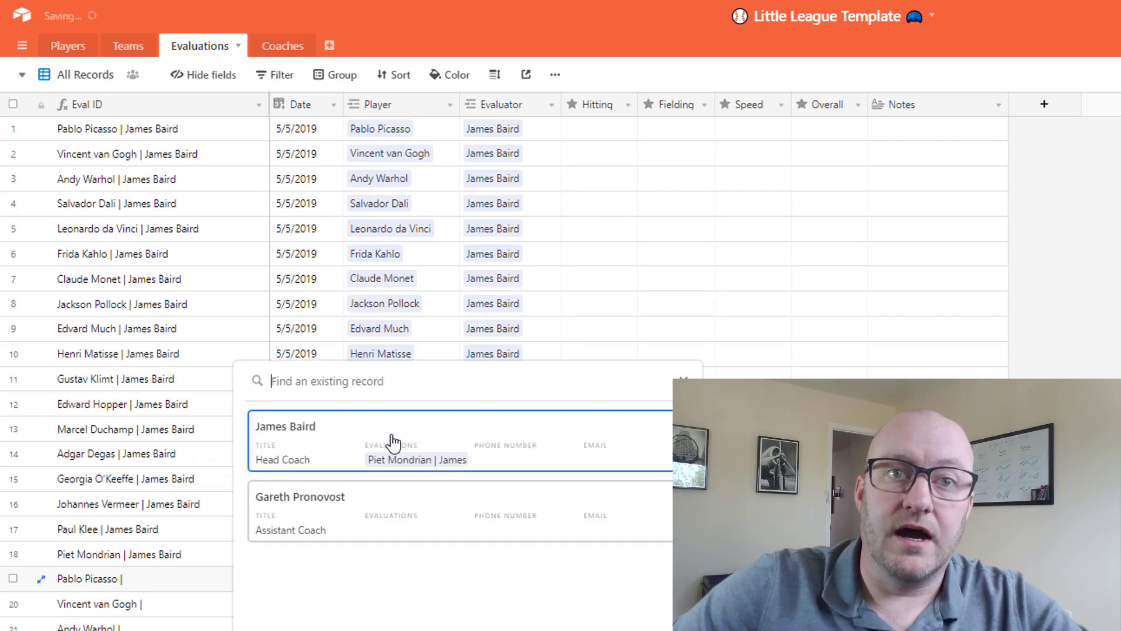
click(308, 529)
scroll(569, 490, down, 6)
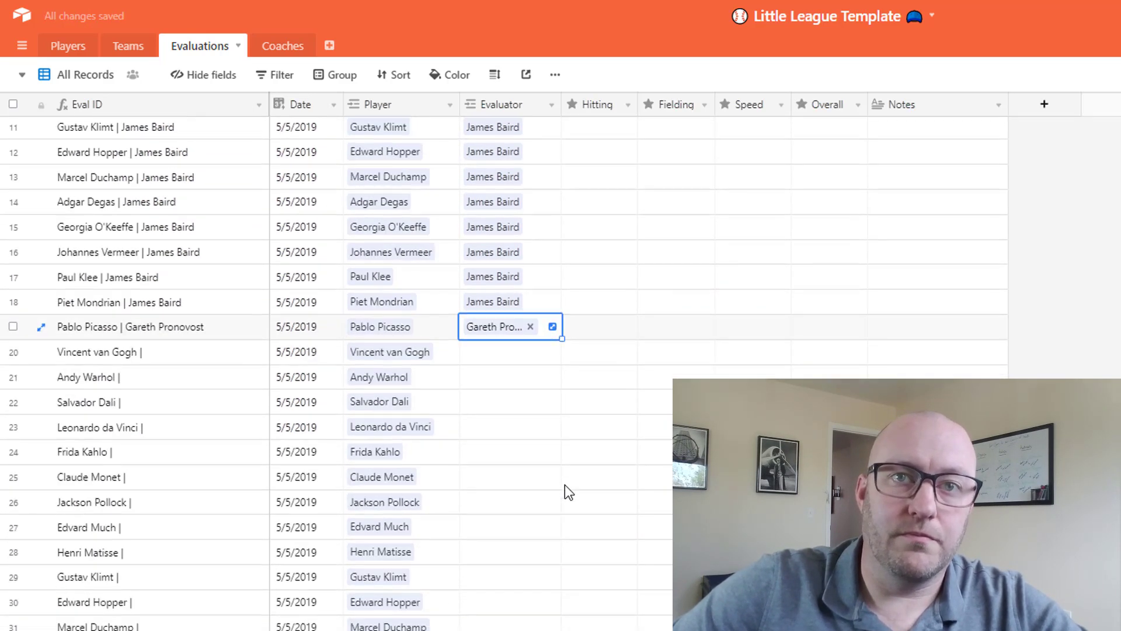
drag(562, 270, 505, 330)
click(628, 314)
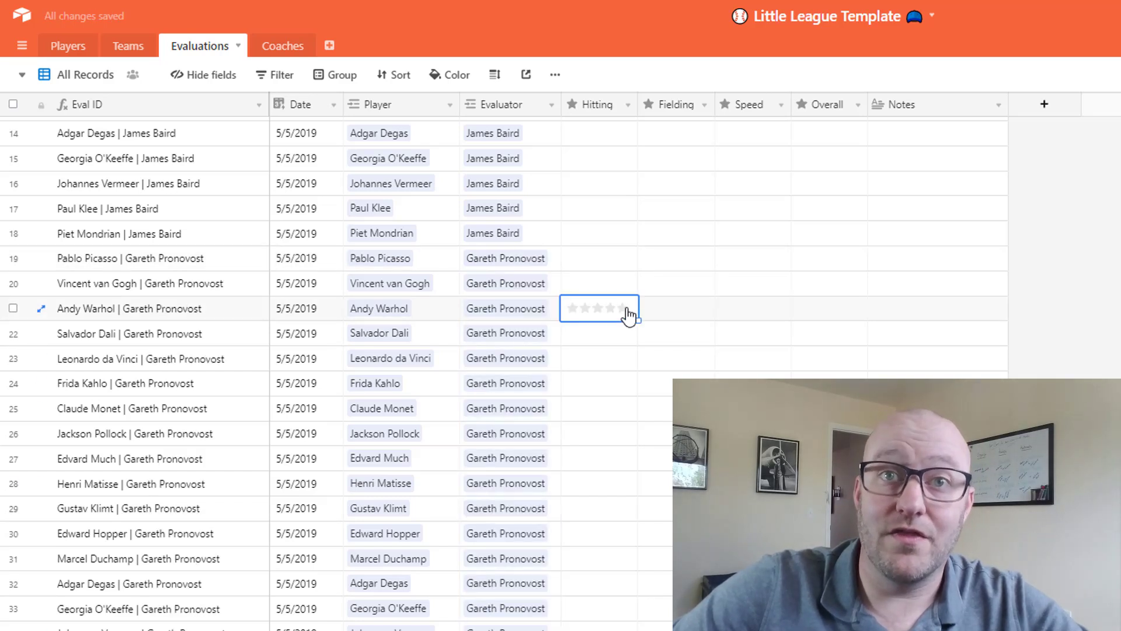
click(607, 110)
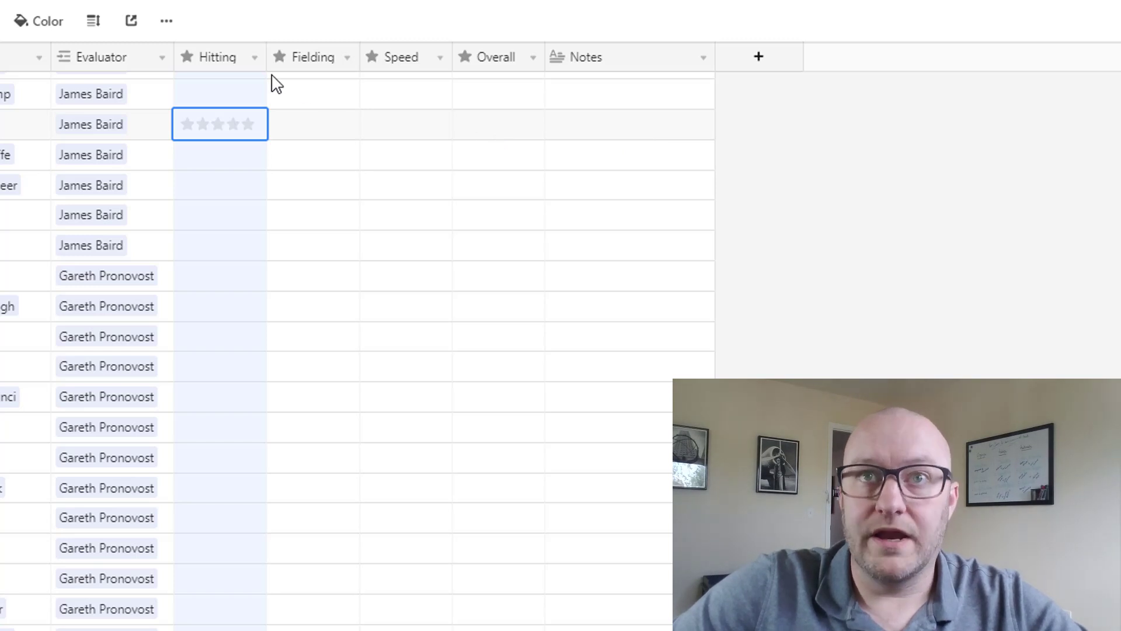
click(187, 124)
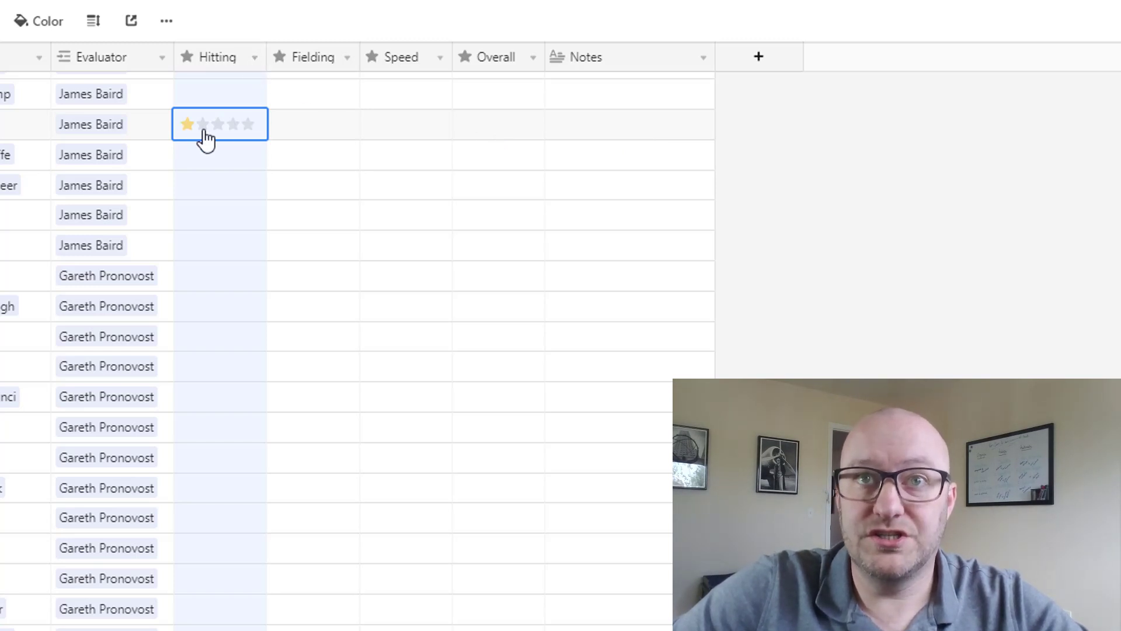
click(249, 125)
click(257, 125)
click(252, 131)
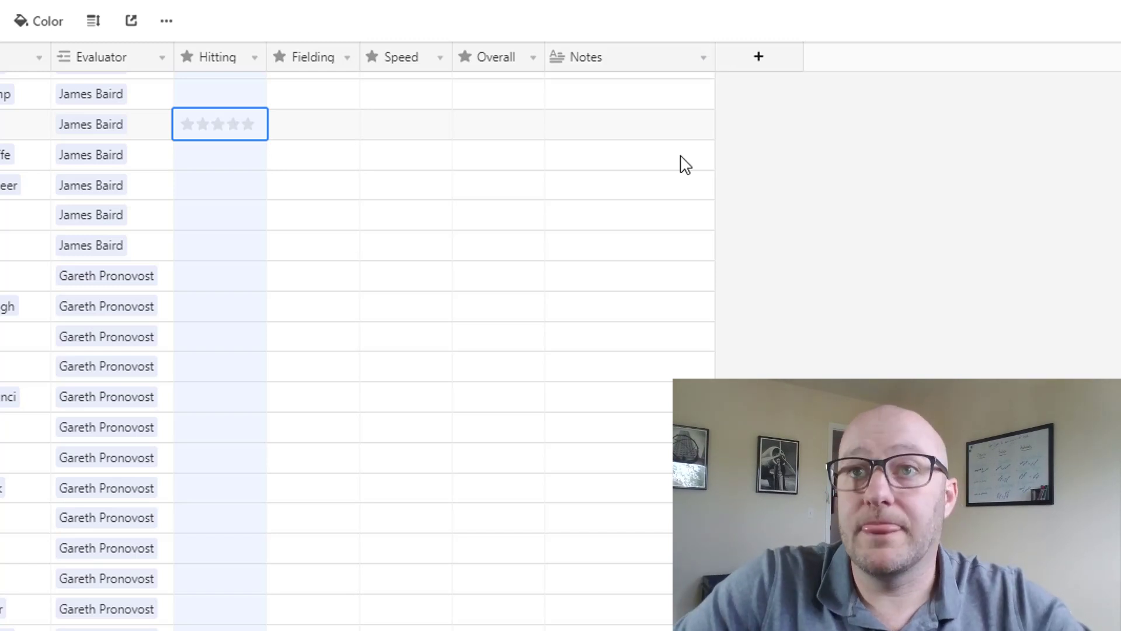
click(633, 128)
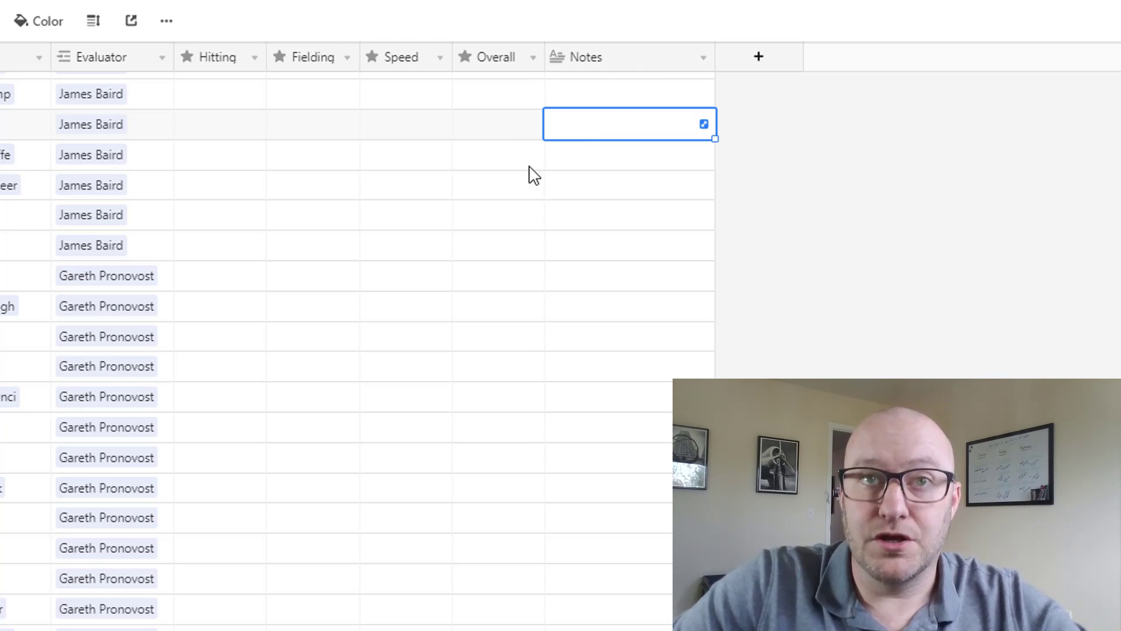
scroll(299, 470, up, 2)
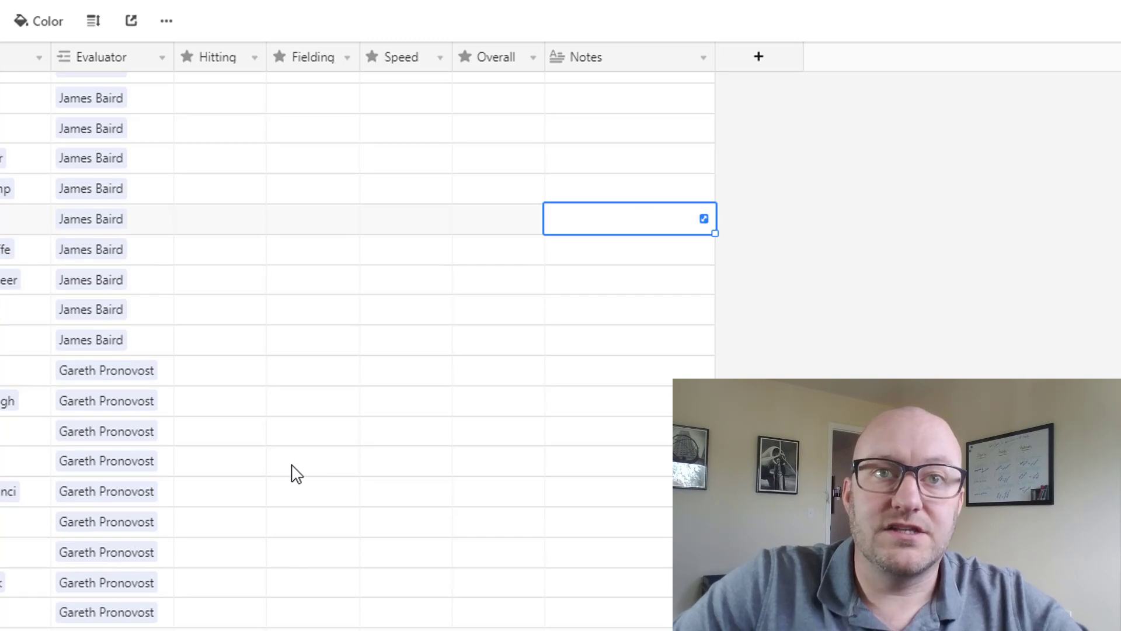
scroll(292, 474, up, 5)
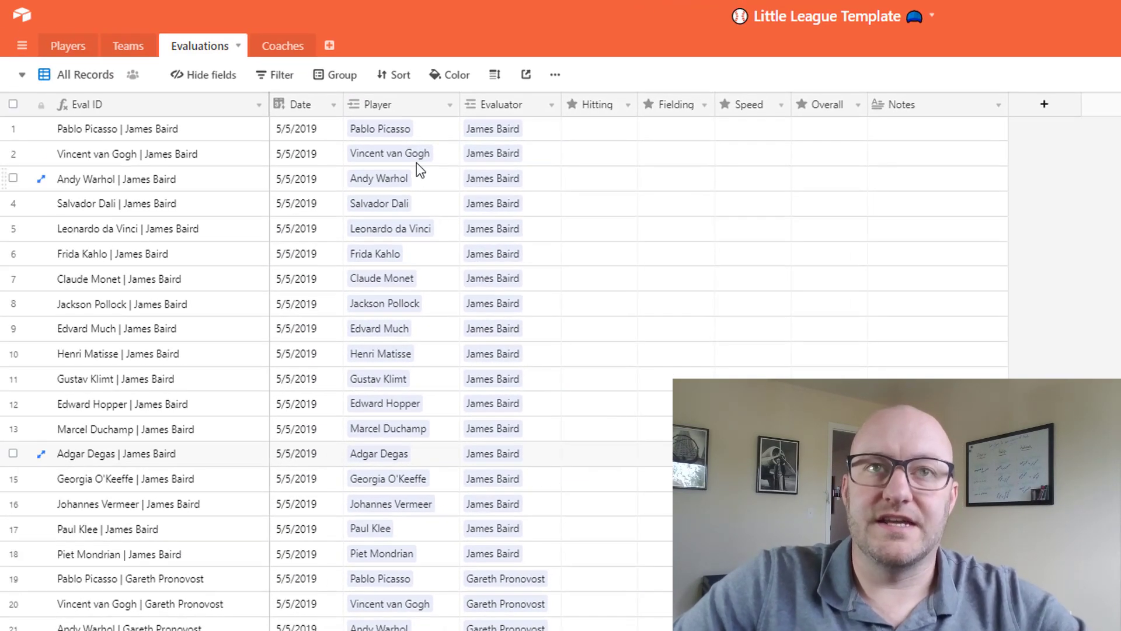
- Select the Player names in rows 1–18 and from row 19 downward to compare both batches
drag(440, 131, 438, 564)
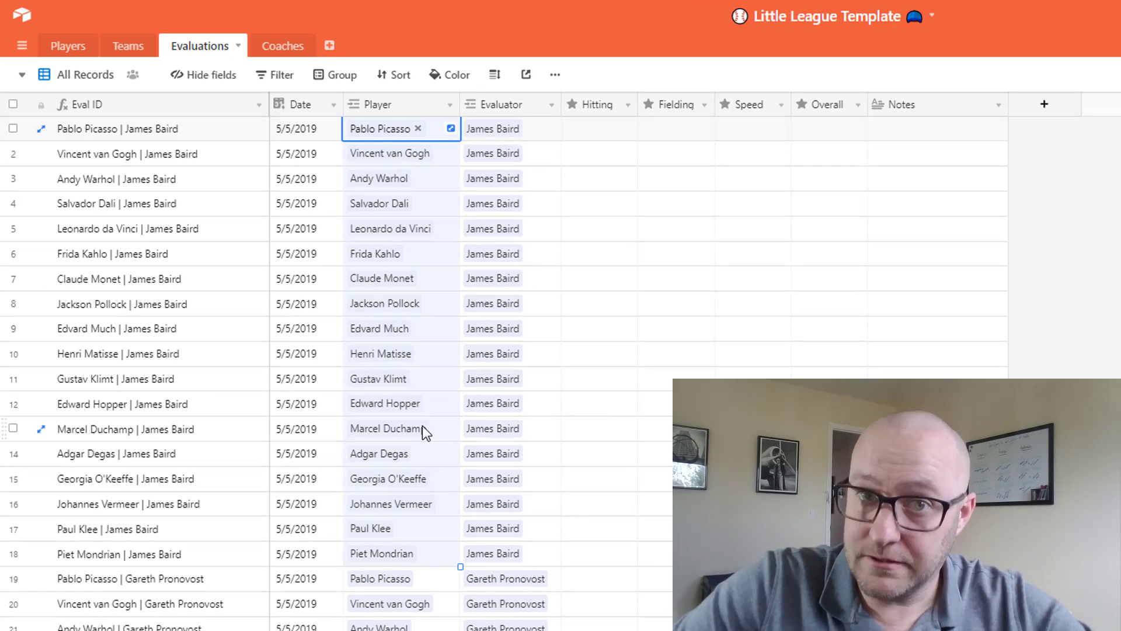
scroll(425, 429, down, 6)
drag(425, 258, 432, 619)
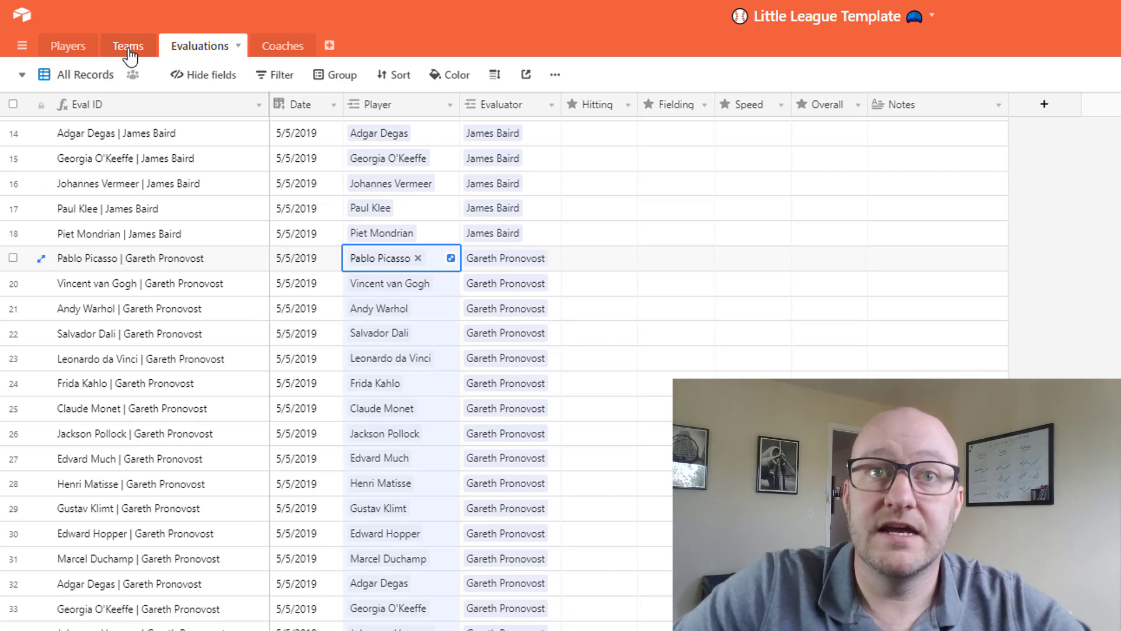
- Switch to the Evals by Player view and scroll through each player's paired evaluations
click(87, 82)
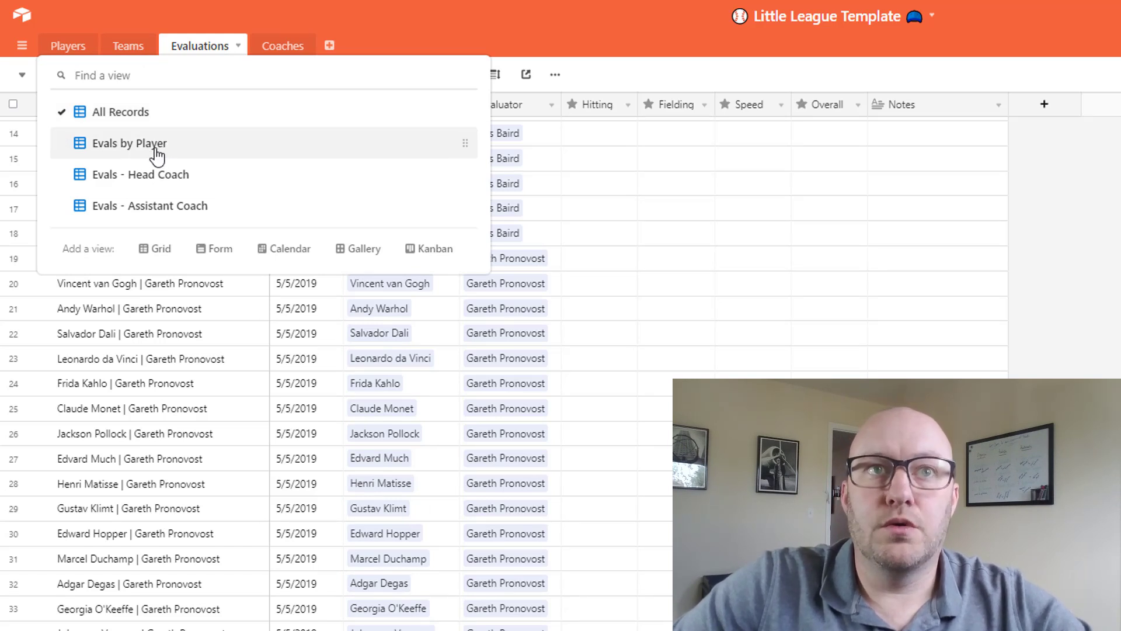
click(156, 149)
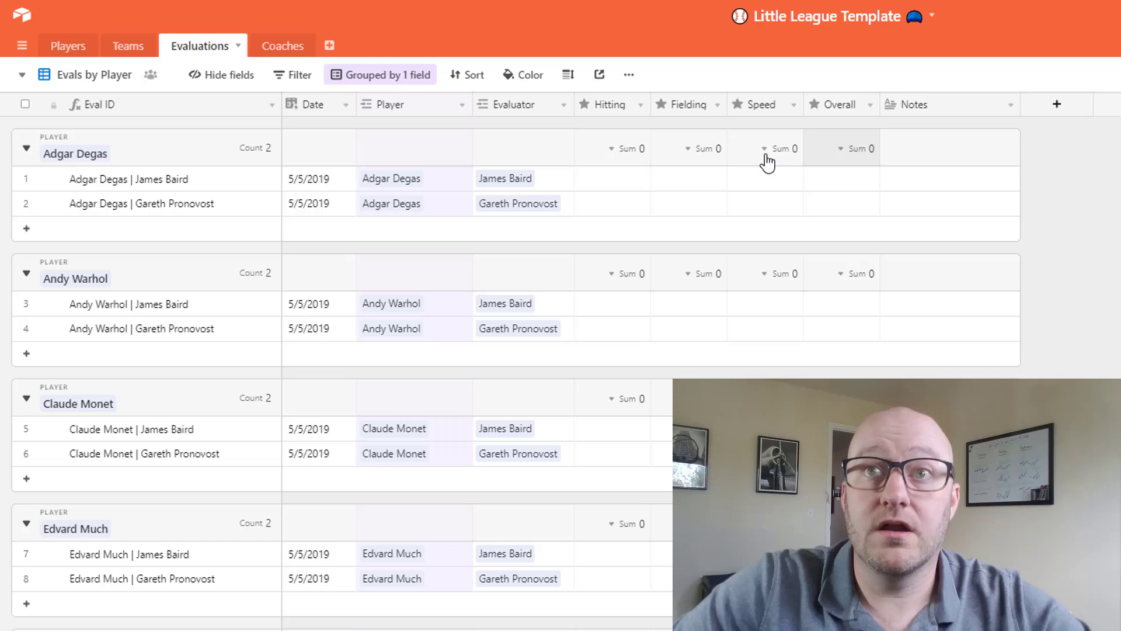
scroll(143, 361, down, 5)
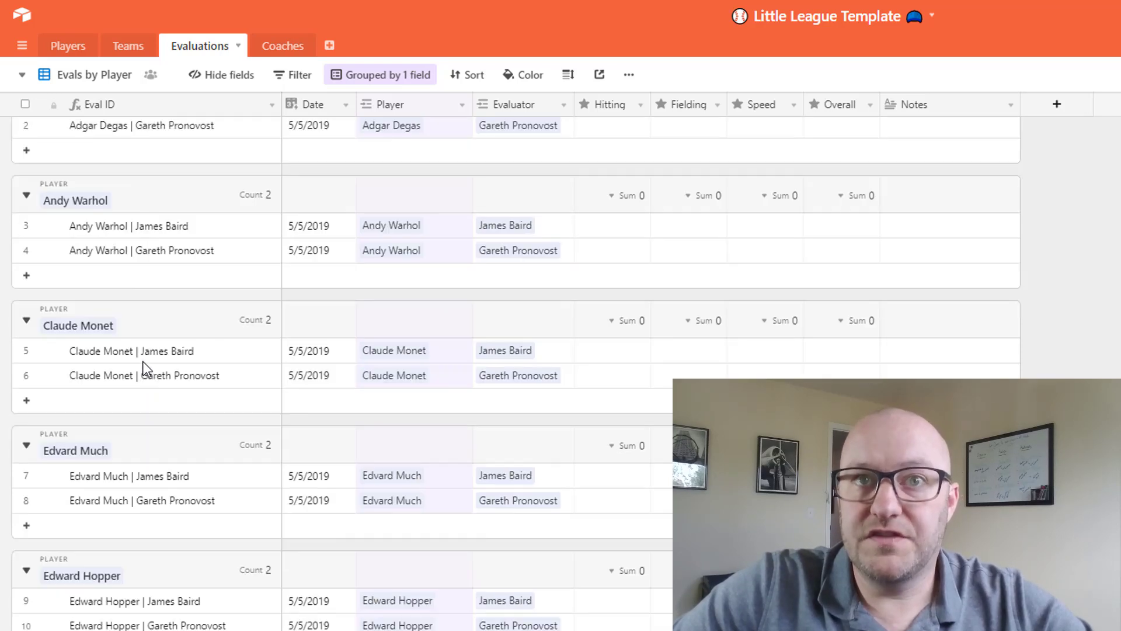
scroll(76, 406, down, 1)
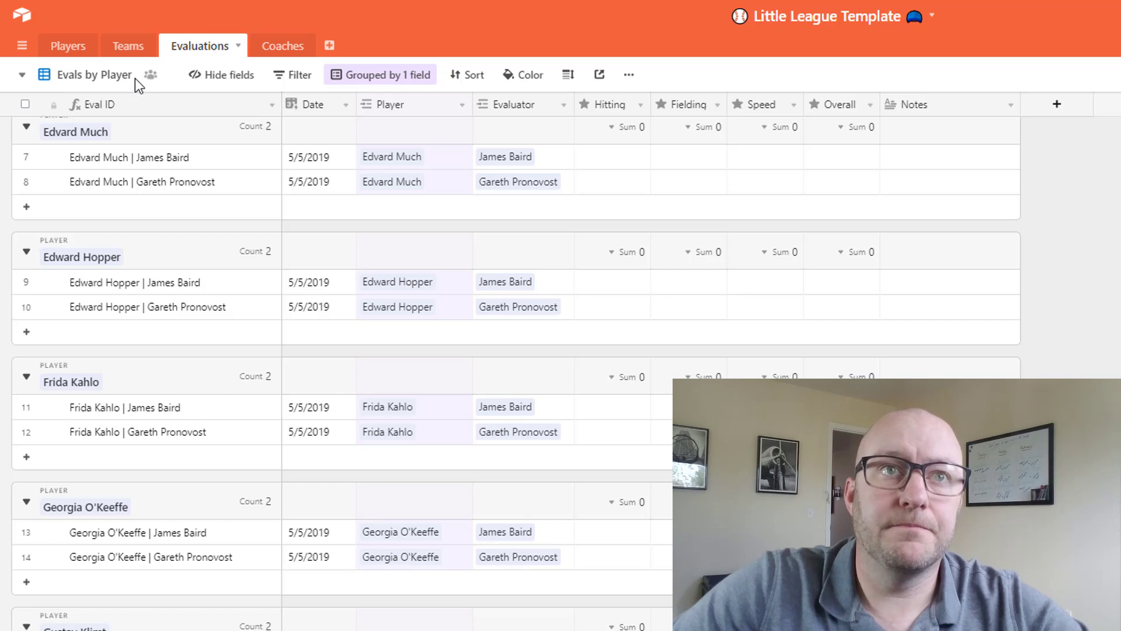
click(120, 79)
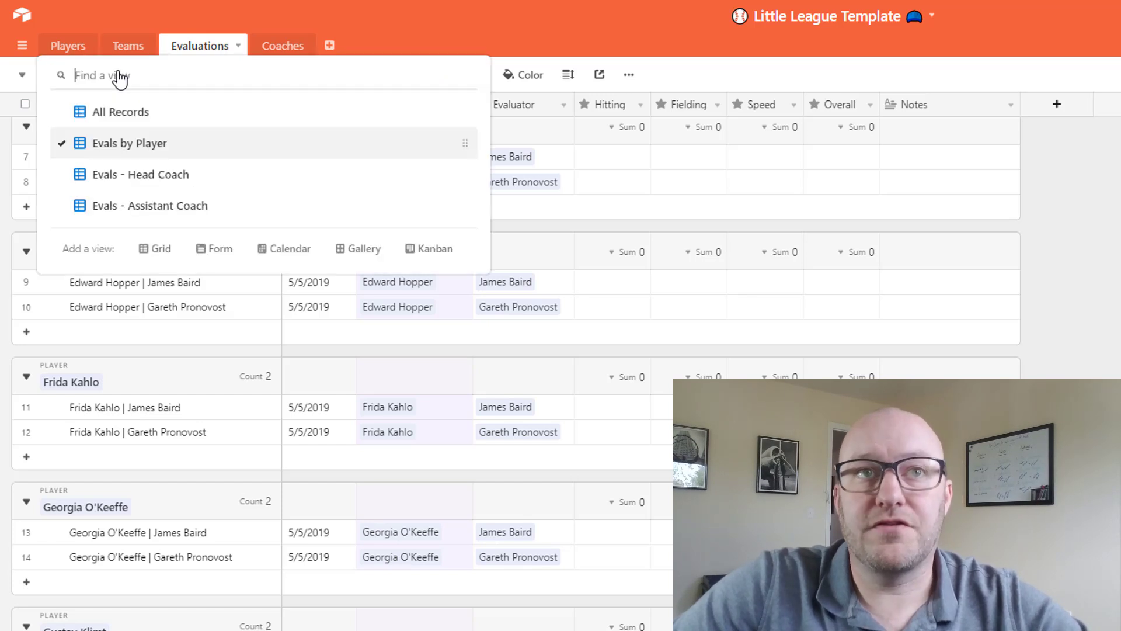
- Open the Evals - Assistant Coach view and check its evaluator filter
click(152, 208)
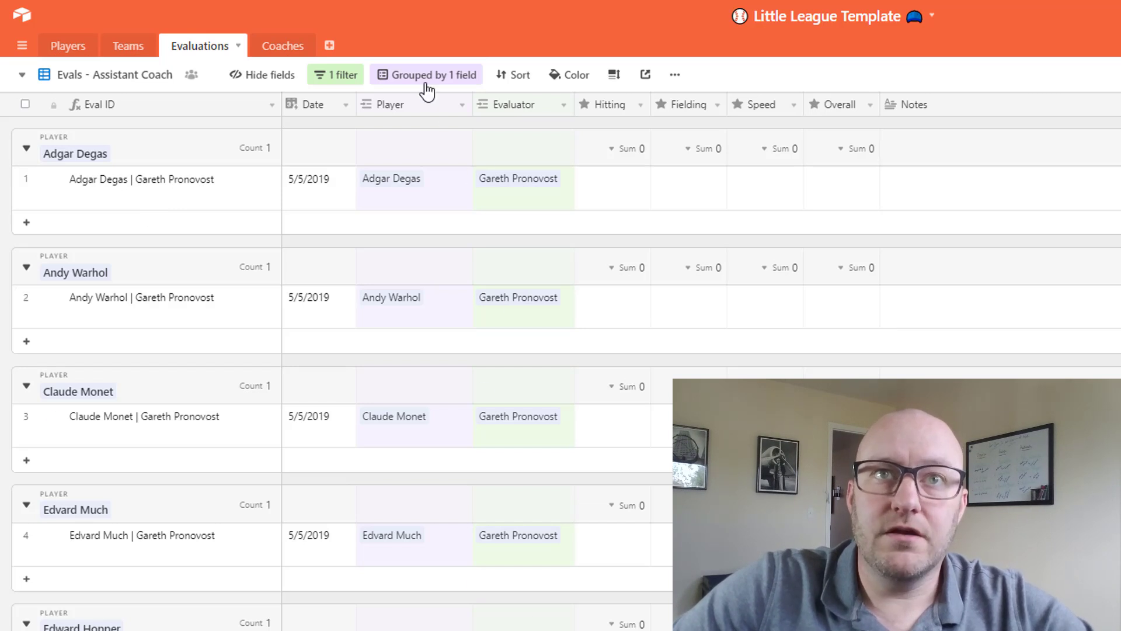
click(357, 79)
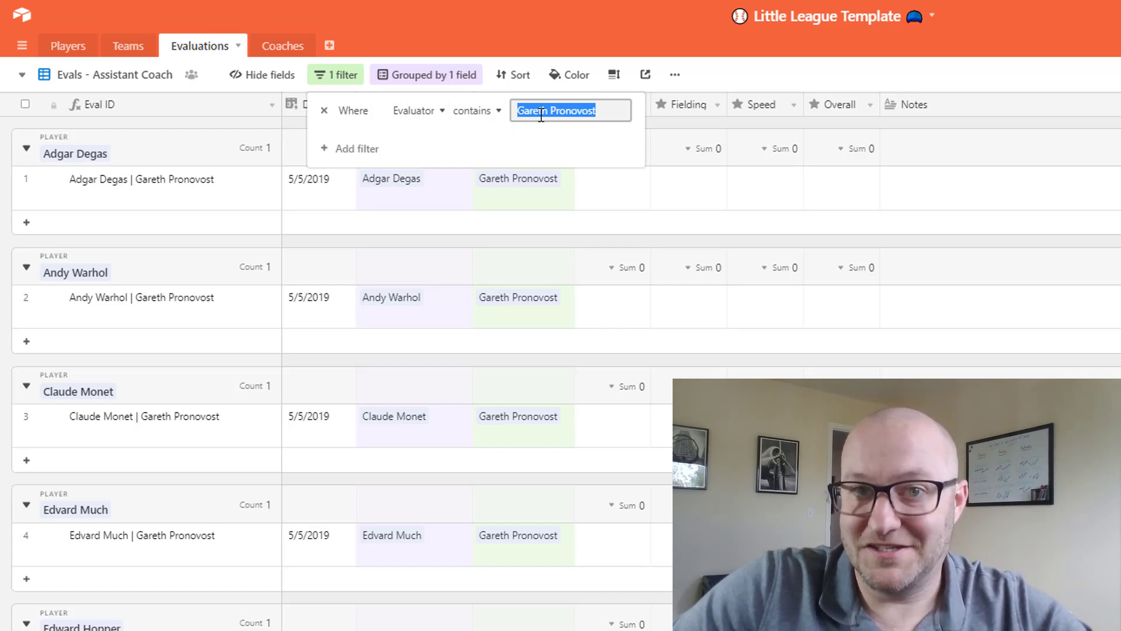
click(521, 31)
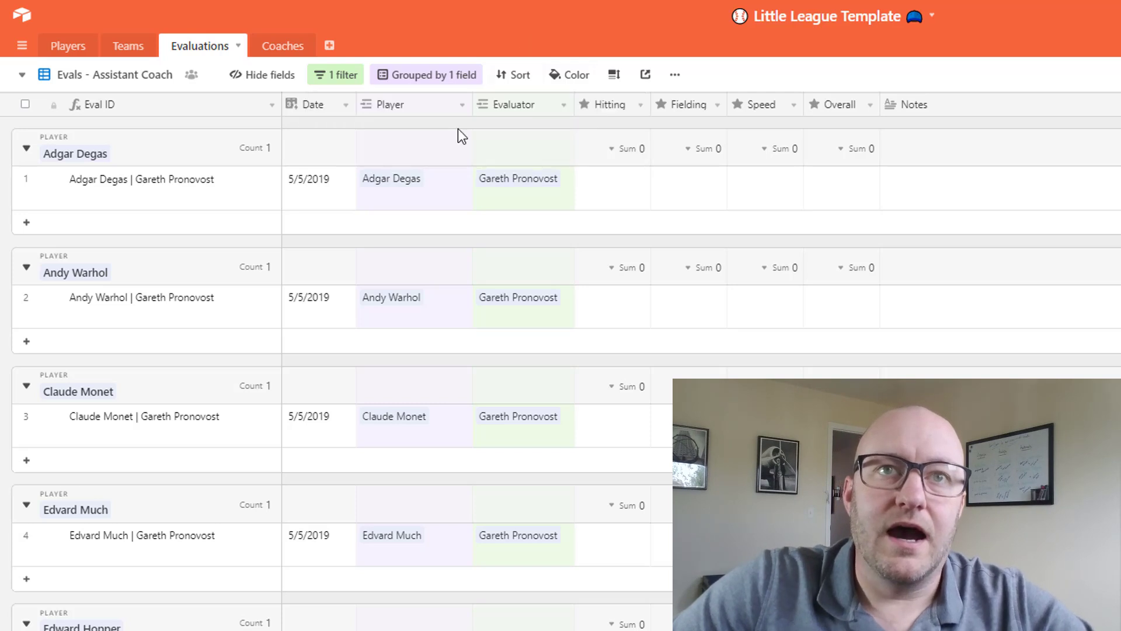
- Remove the Player grouping so the assistant coach's evaluations show as a flat list
click(427, 74)
click(387, 114)
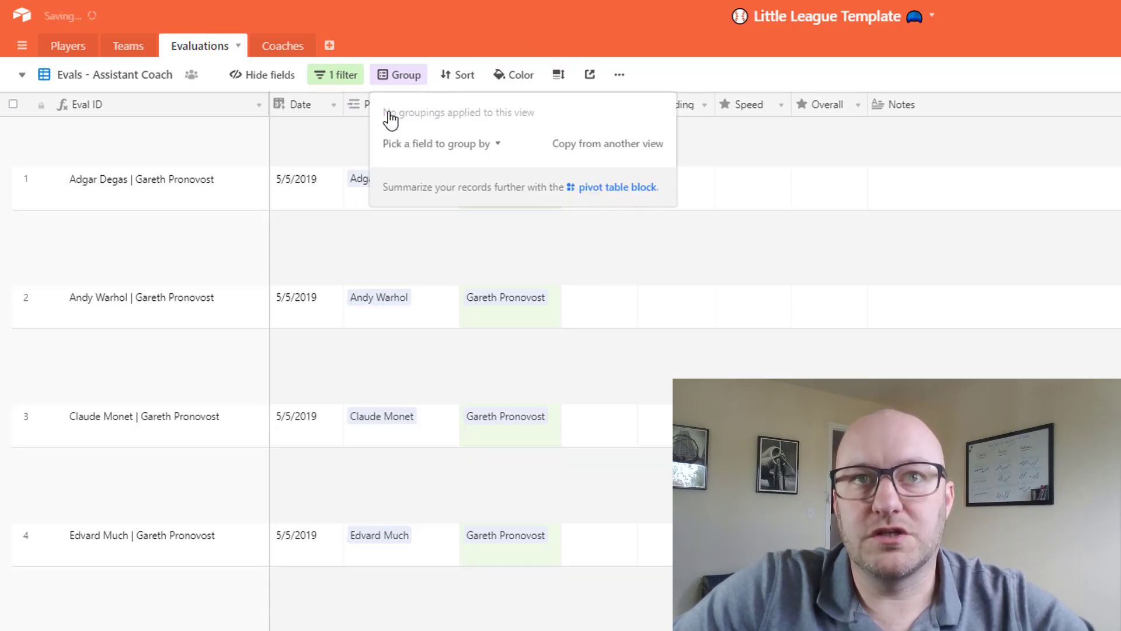
click(896, 345)
scroll(648, 204, down, 5)
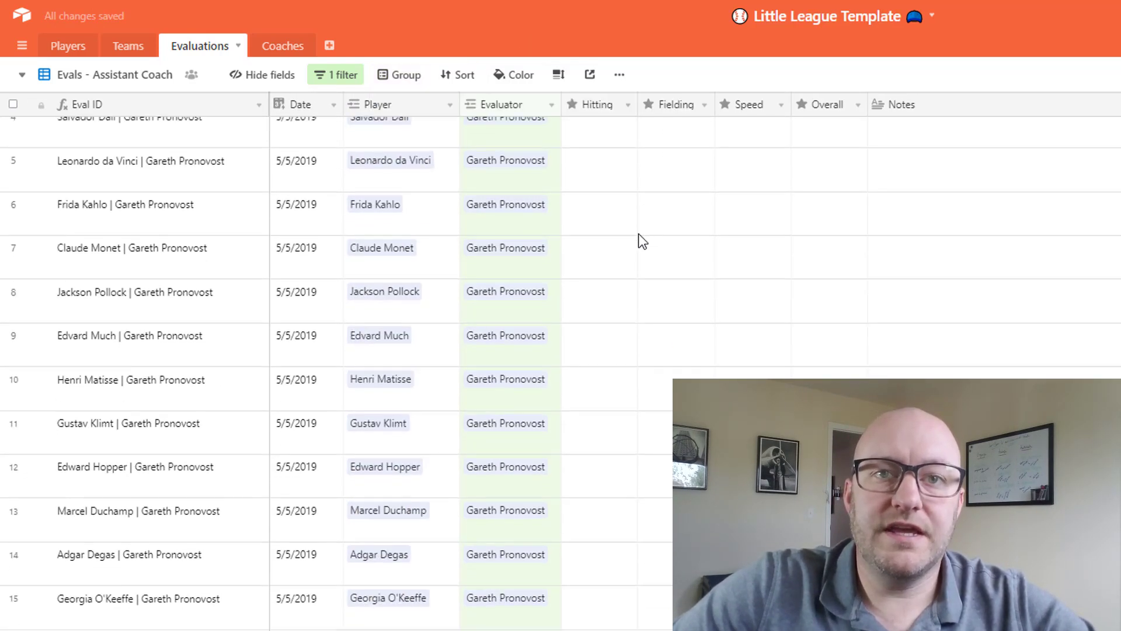
scroll(584, 584, up, 5)
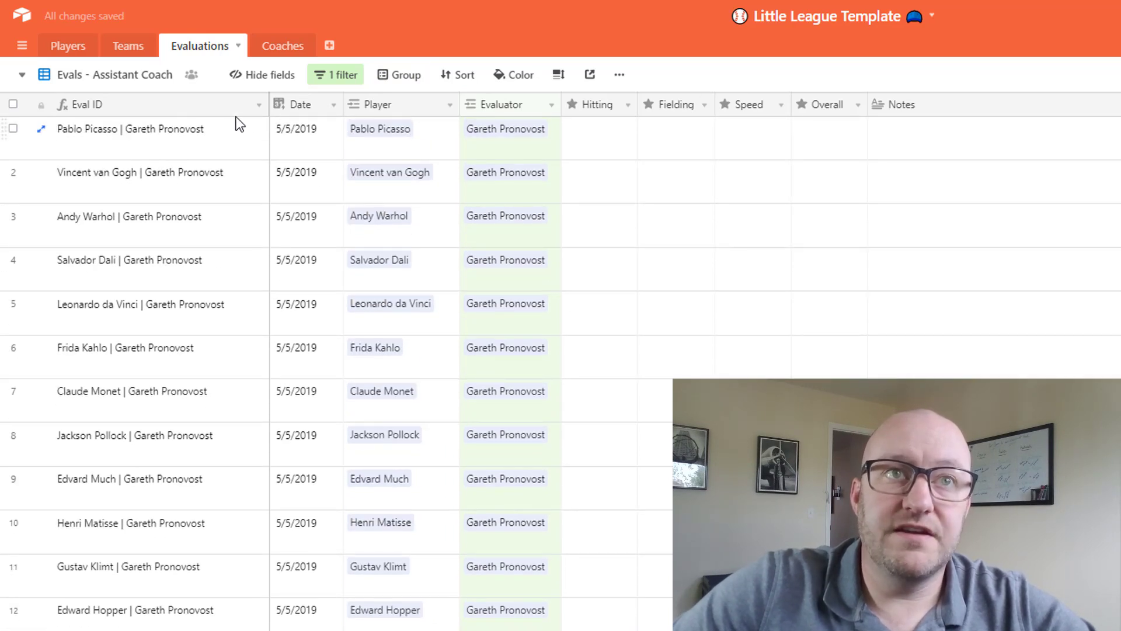
scroll(203, 584, down, 4)
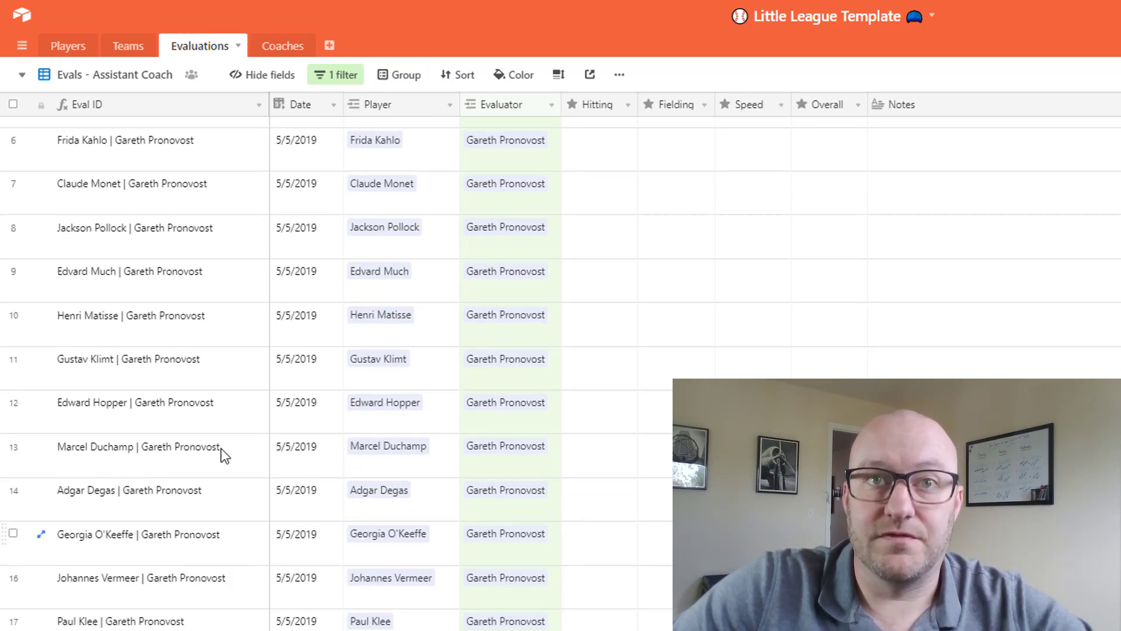
scroll(222, 444, up, 2)
scroll(222, 442, up, 2)
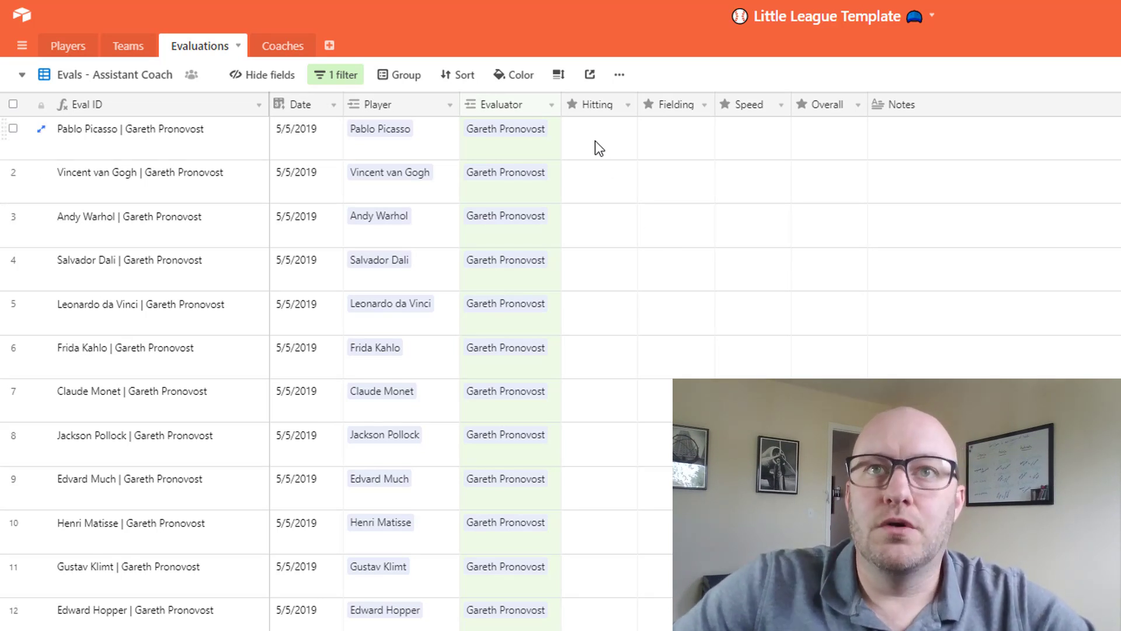
- Rate Pablo Picasso 5 stars for Hitting and 4 each for Fielding, Speed and Overall
click(618, 140)
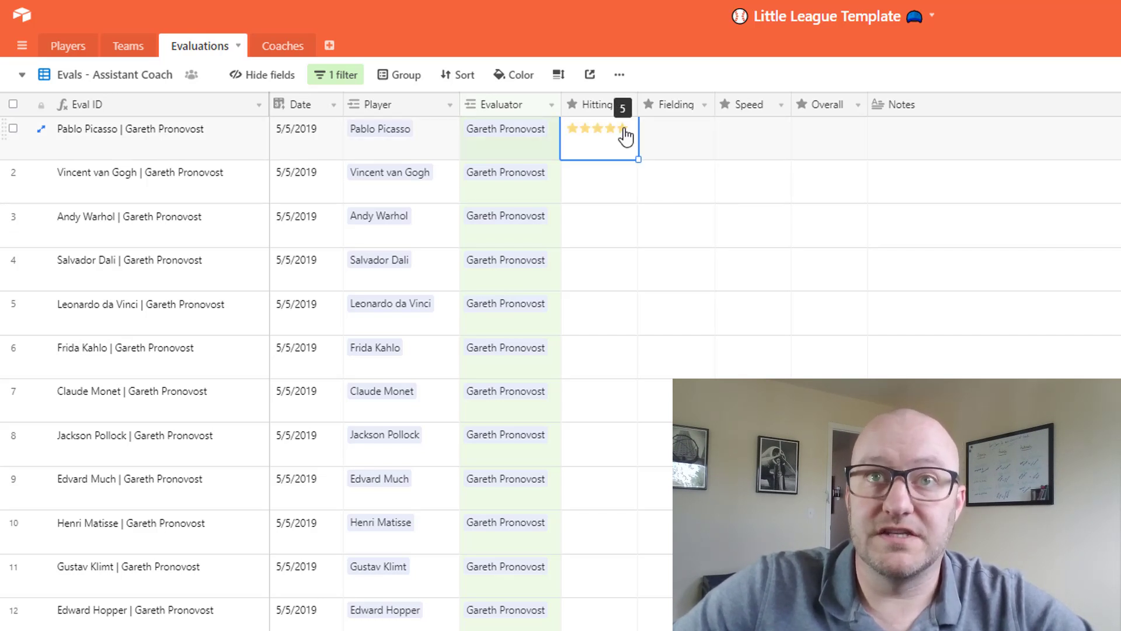
click(624, 130)
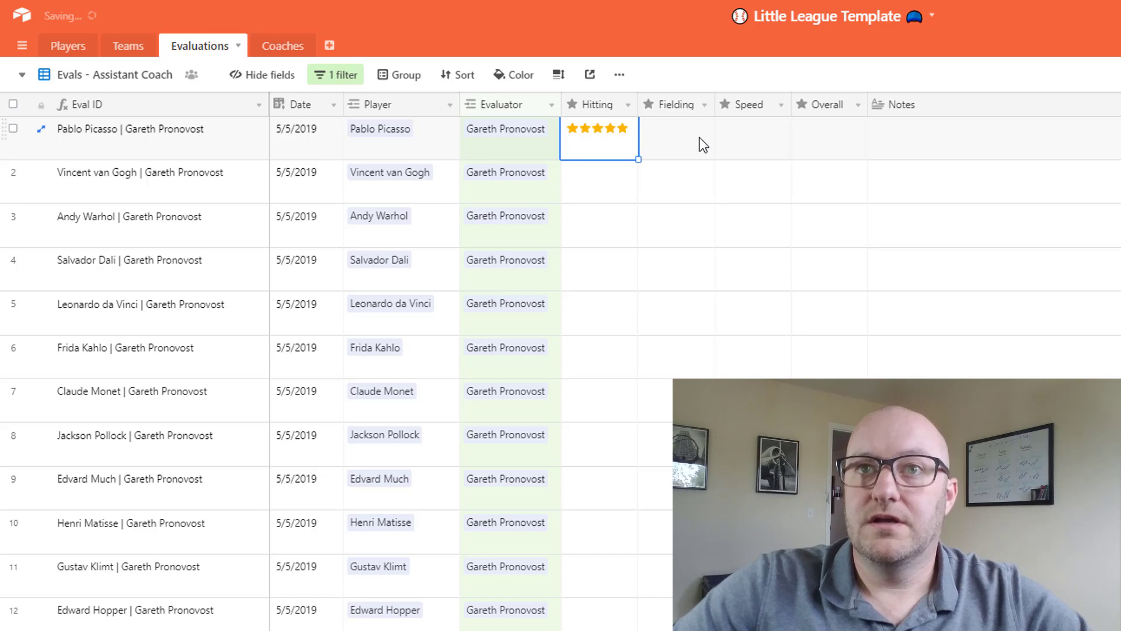
click(683, 139)
click(687, 132)
click(758, 135)
click(761, 134)
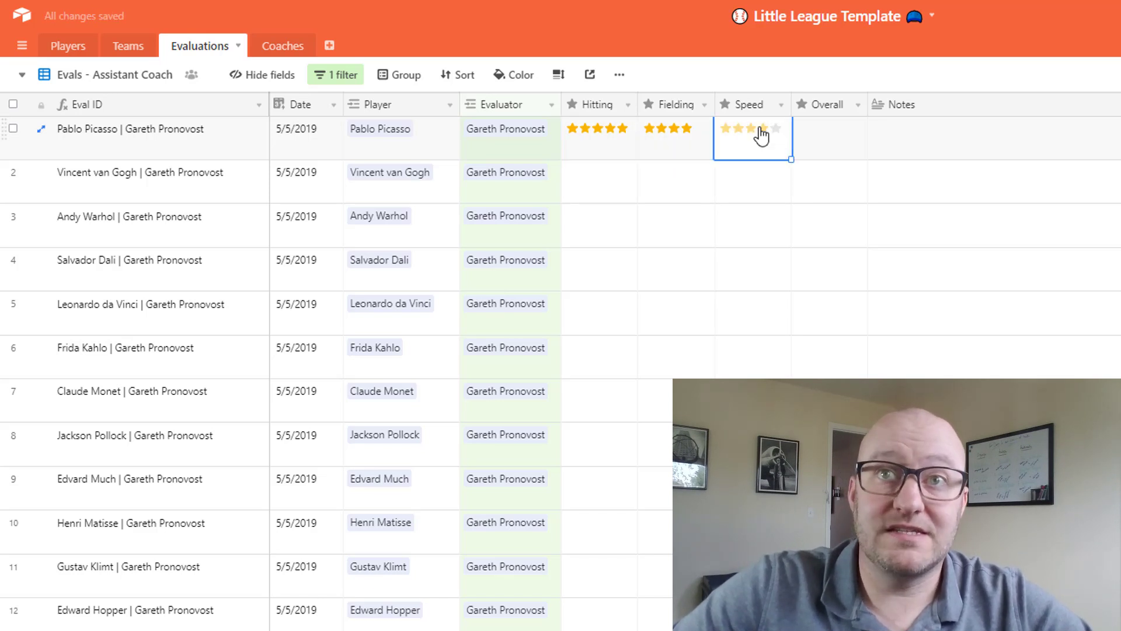
click(841, 137)
click(841, 131)
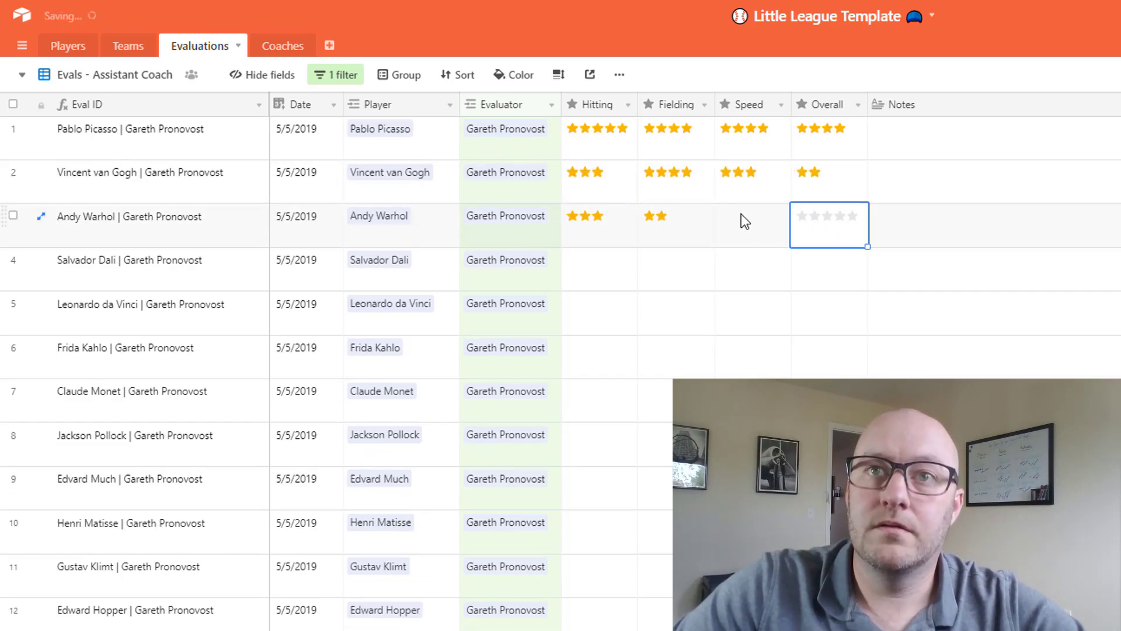
- Enter star ratings for the next players, including Jackson Pollock
click(751, 216)
click(815, 216)
click(599, 260)
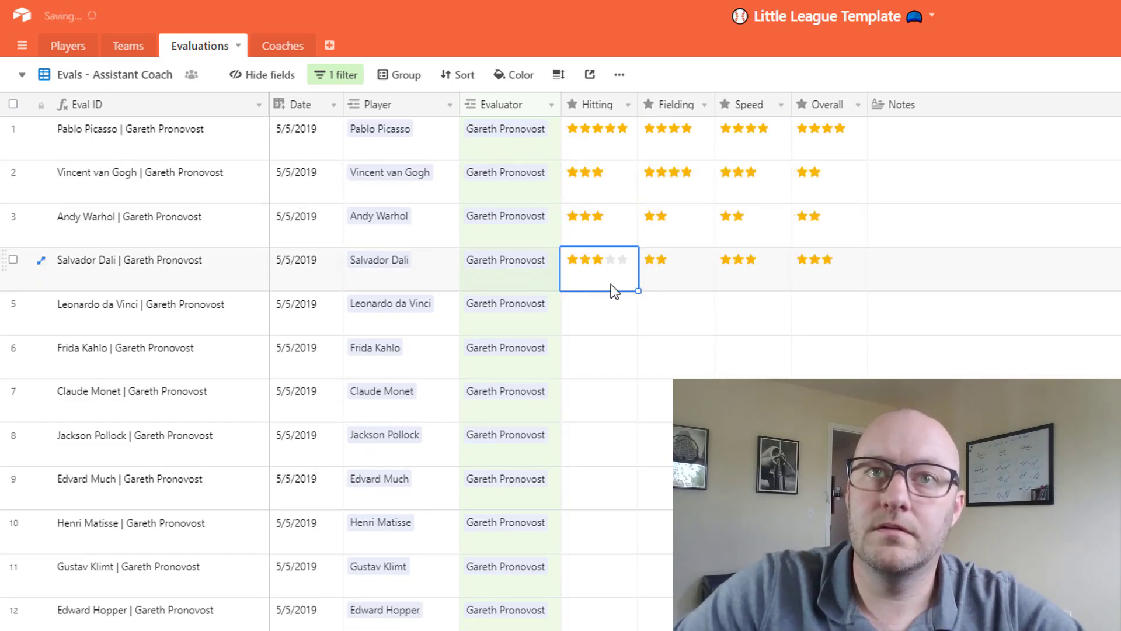
click(815, 303)
scroll(701, 292, down, 3)
click(610, 226)
click(852, 225)
click(659, 271)
- Enter Hitting, Fielding, Speed and Overall stars for the players further down the list
click(598, 270)
click(610, 313)
click(687, 314)
click(763, 313)
click(839, 313)
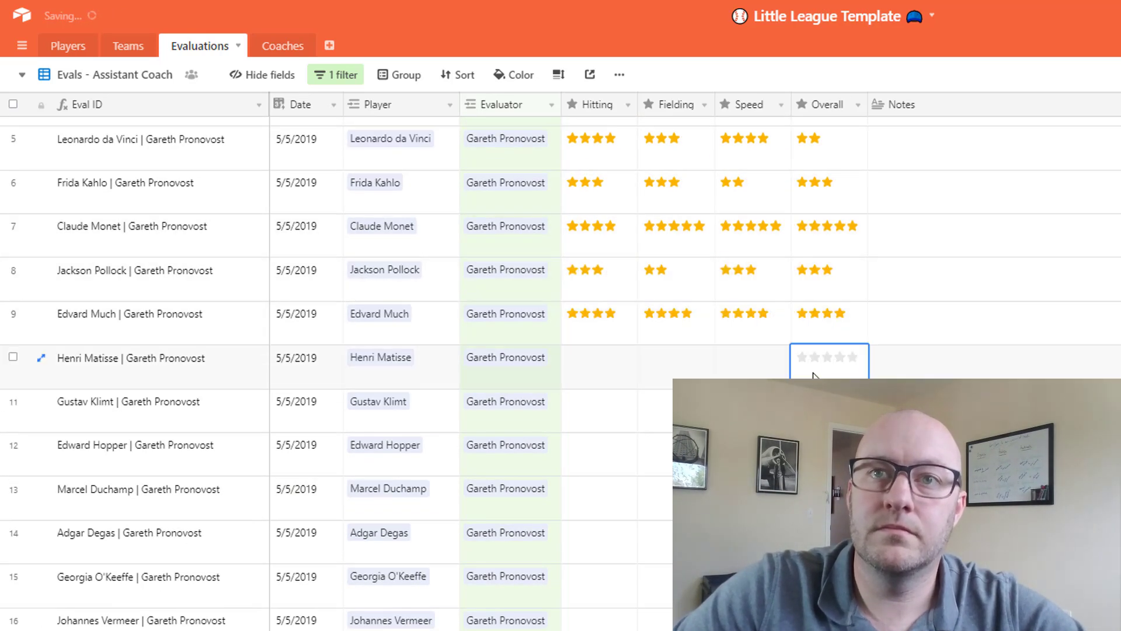
click(572, 358)
click(675, 358)
click(739, 357)
- Fill in star ratings for Marcel Duchamp and Adgar Degas
click(610, 446)
click(687, 446)
click(827, 446)
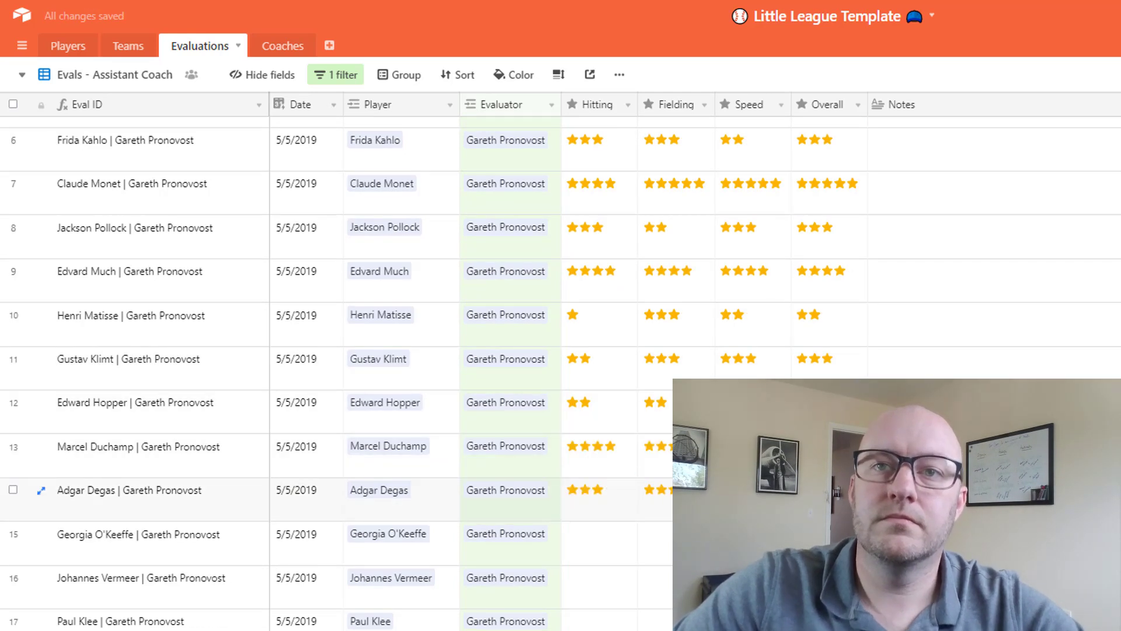
click(598, 491)
click(675, 491)
click(815, 490)
scroll(408, 350, up, 5)
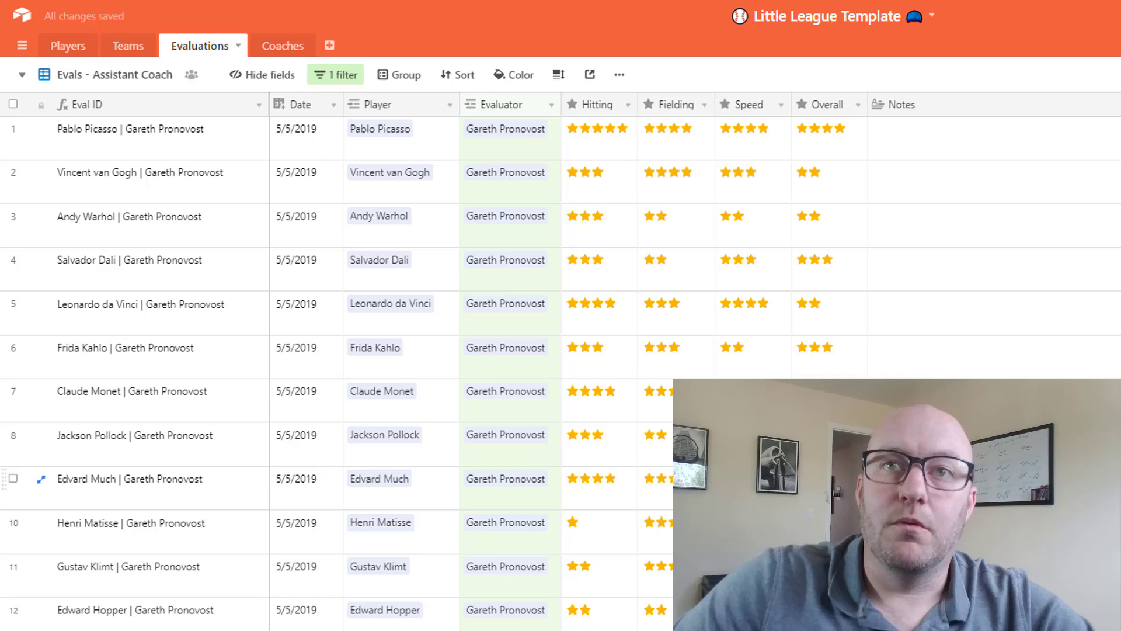
click(68, 49)
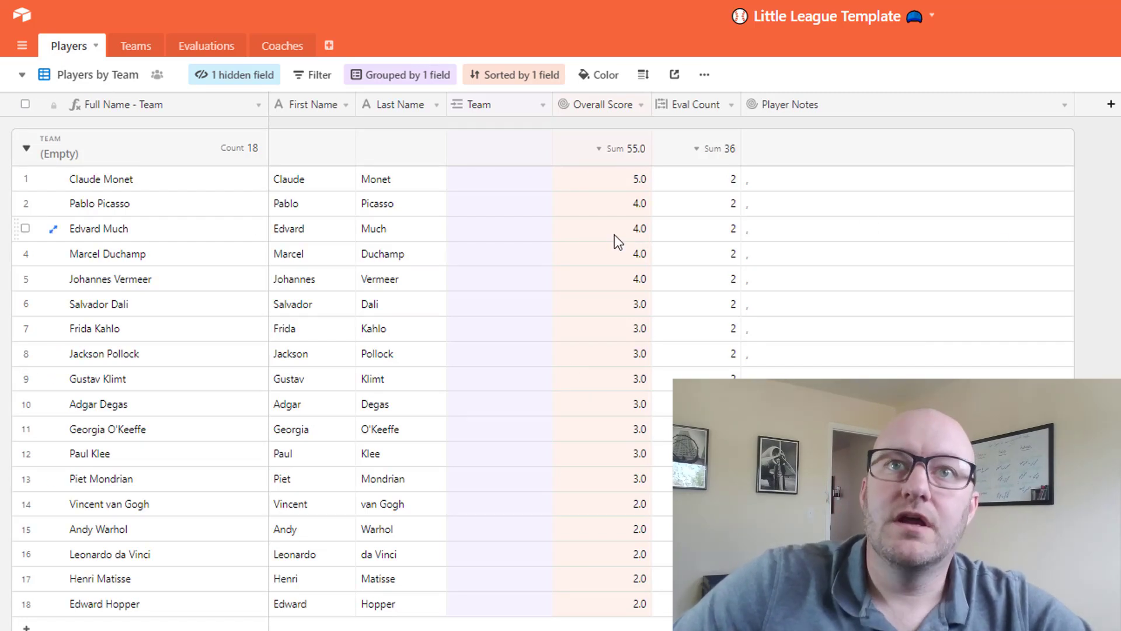
drag(606, 182, 623, 585)
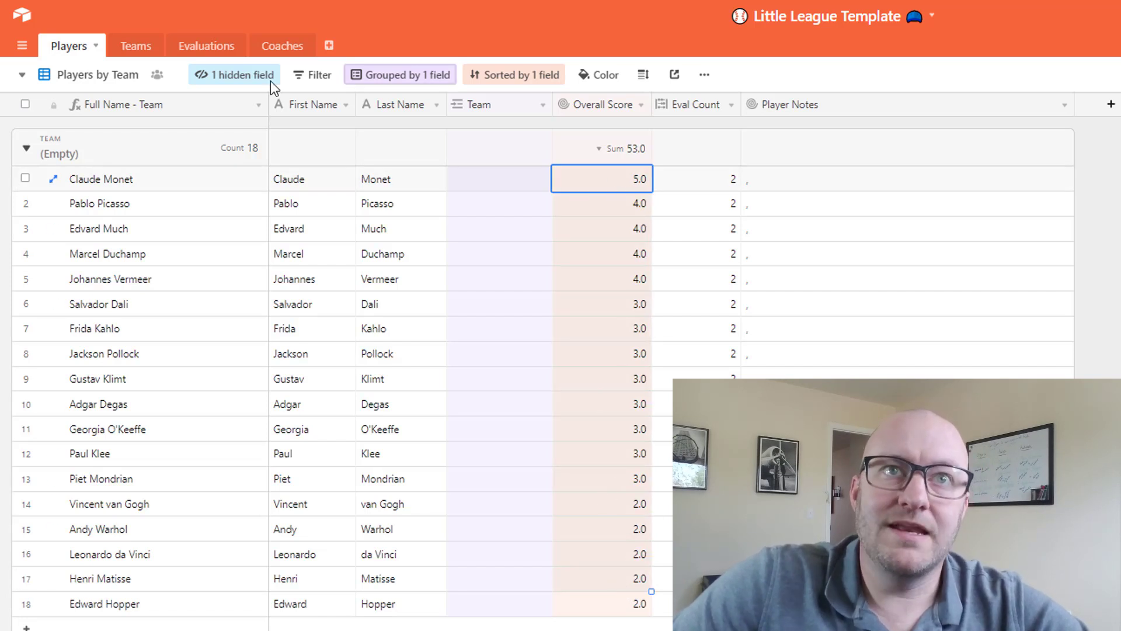
click(204, 51)
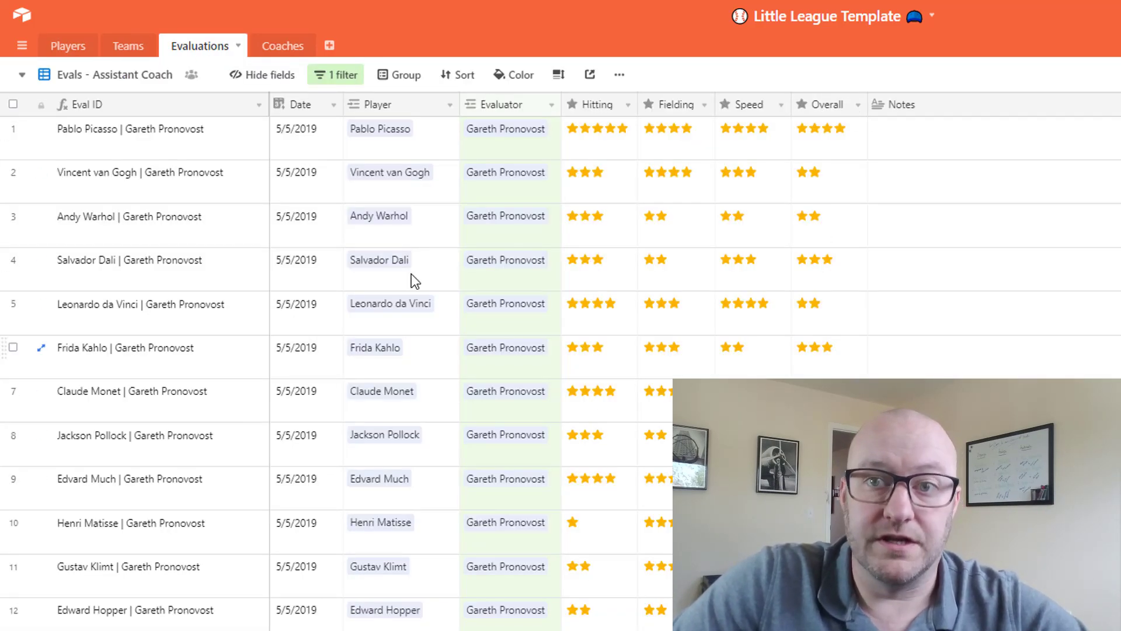
click(66, 46)
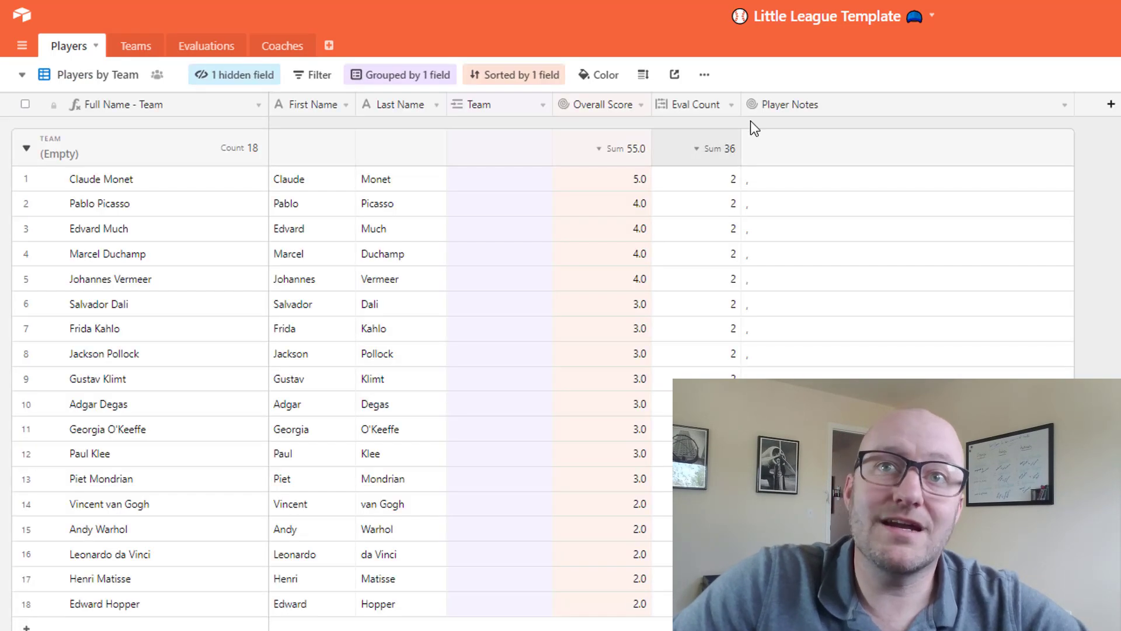
click(641, 106)
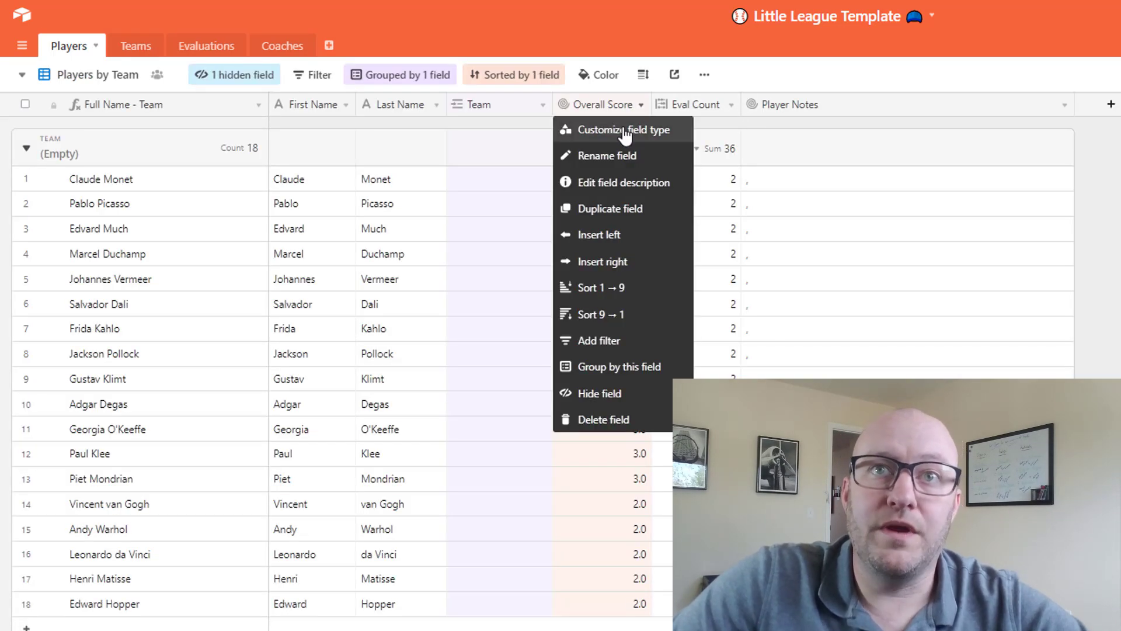
click(626, 131)
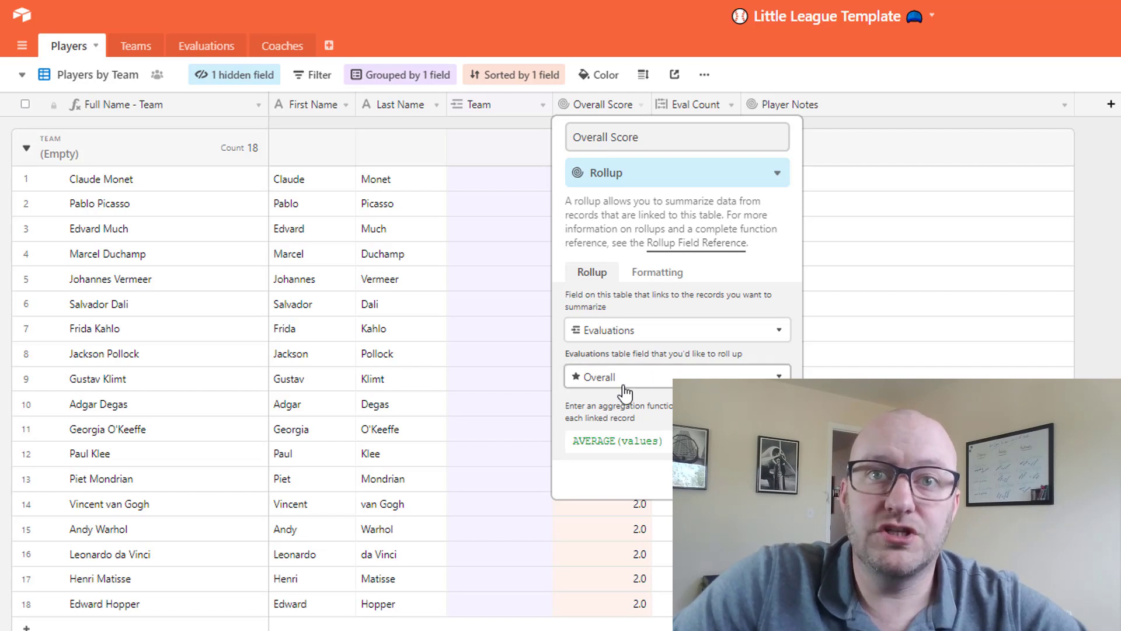
click(787, 80)
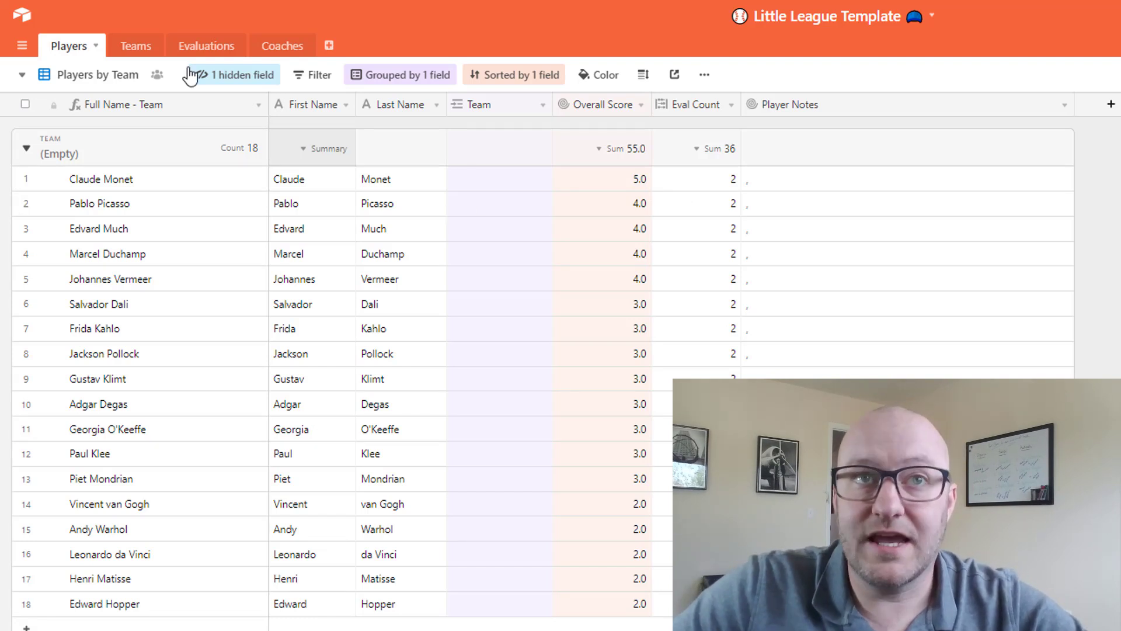
- Switch to the Evals - Head Coach view and remove its grouping by Player
click(204, 52)
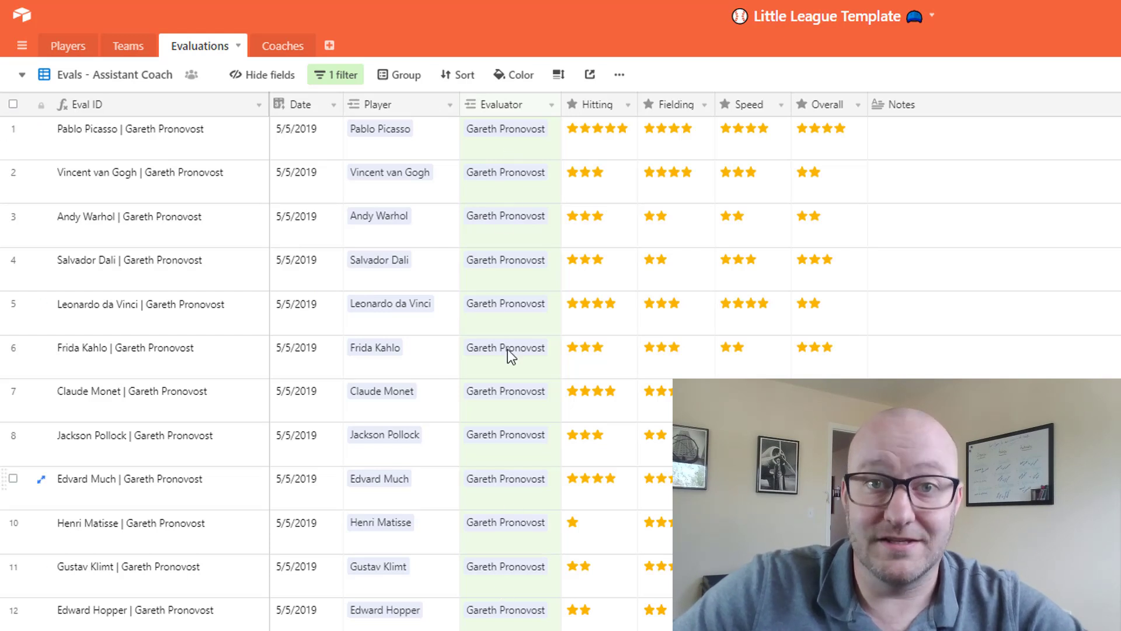
click(114, 81)
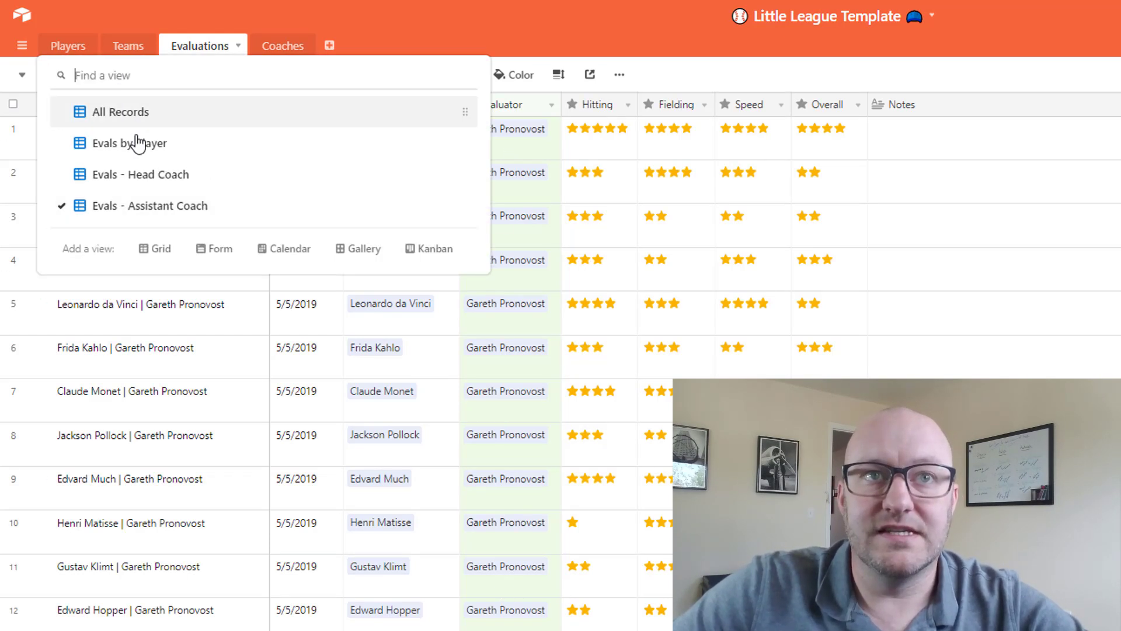
click(136, 175)
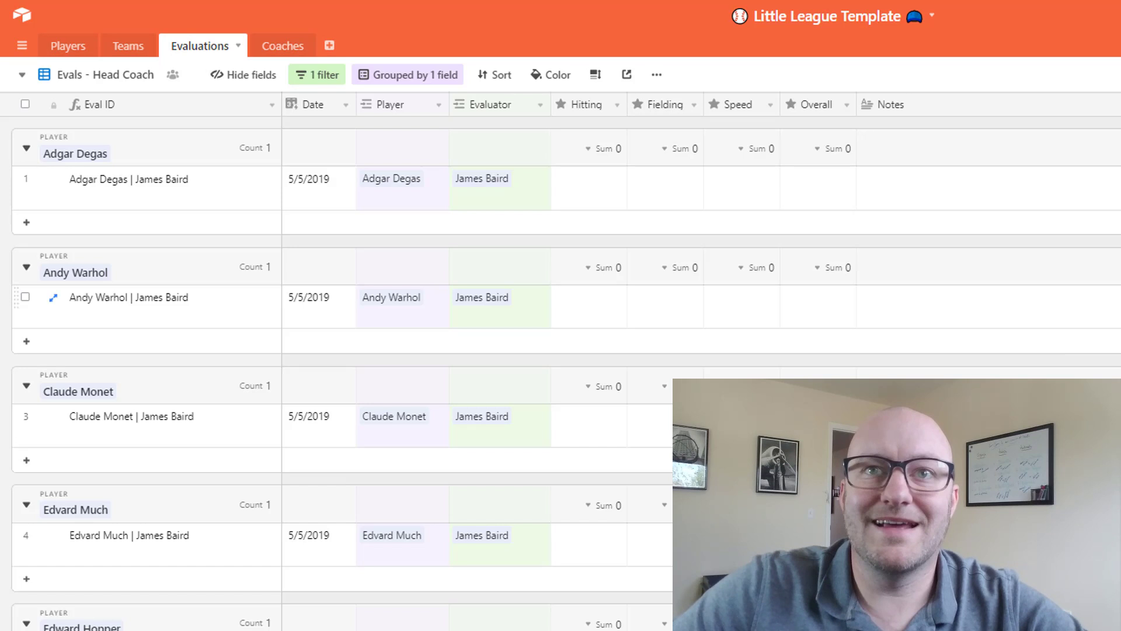
click(378, 79)
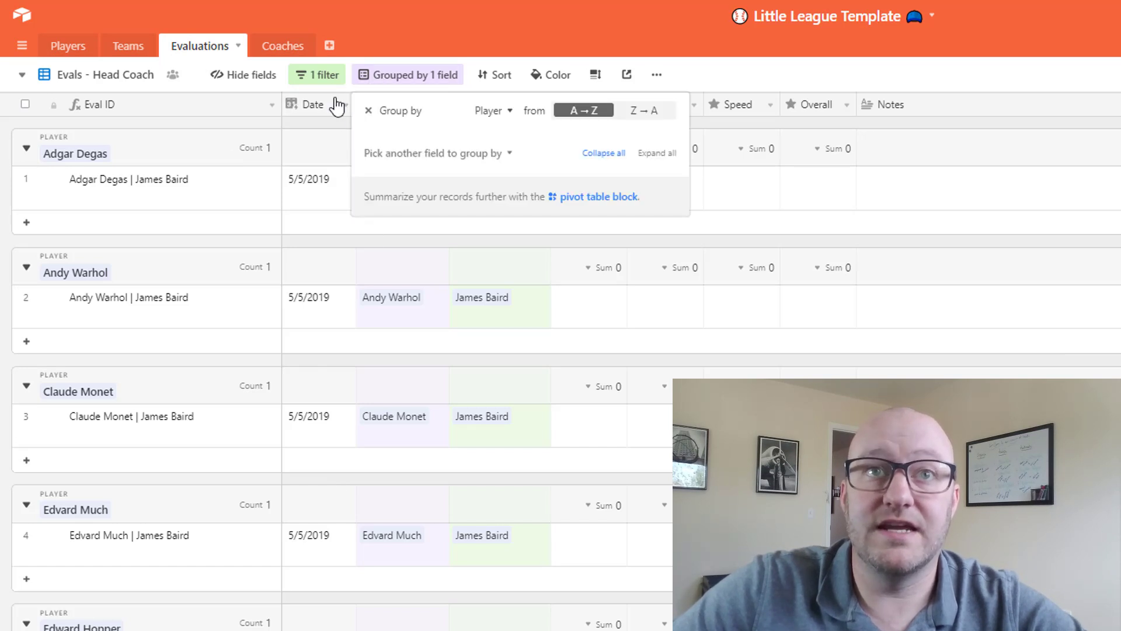
click(368, 111)
click(808, 233)
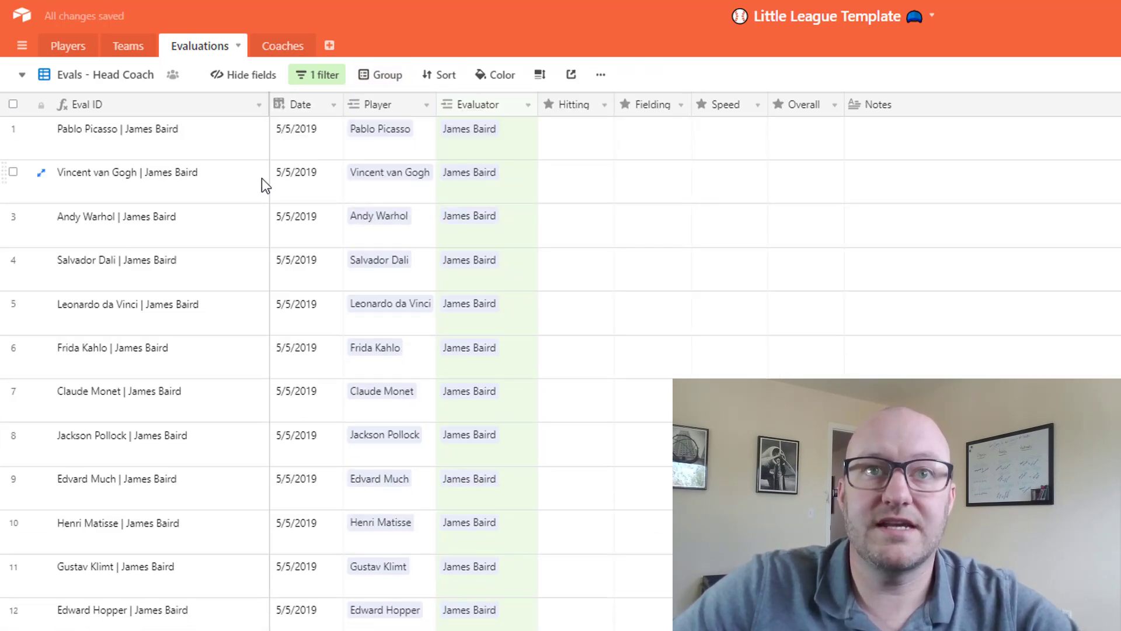
- Back in Players, check Claude Monet's Overall Score of 5.0
click(68, 47)
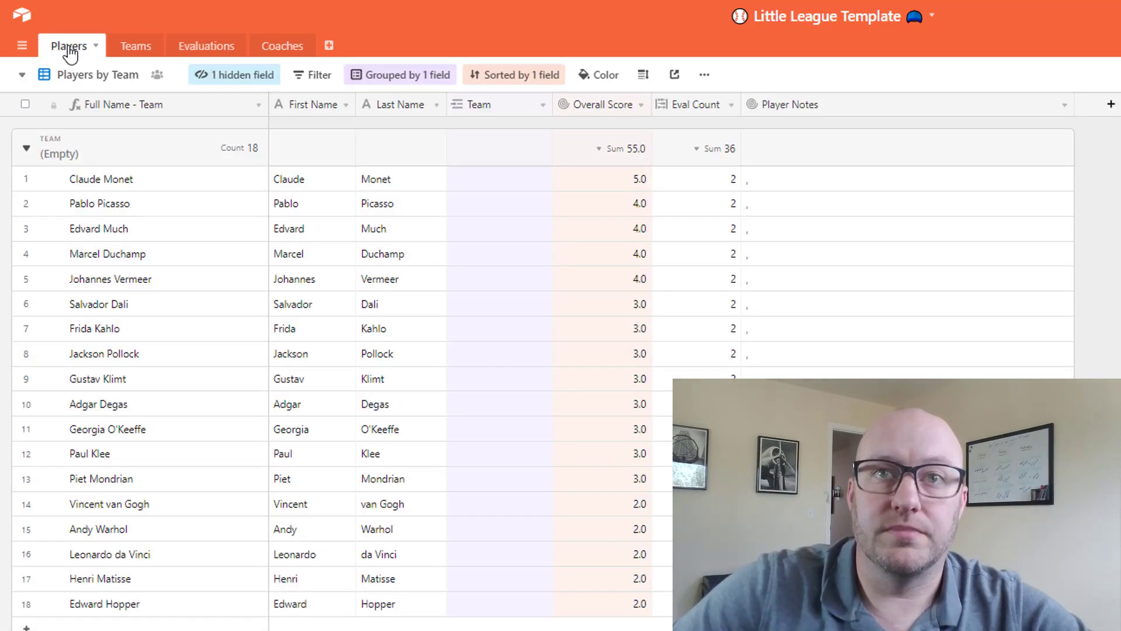
click(131, 184)
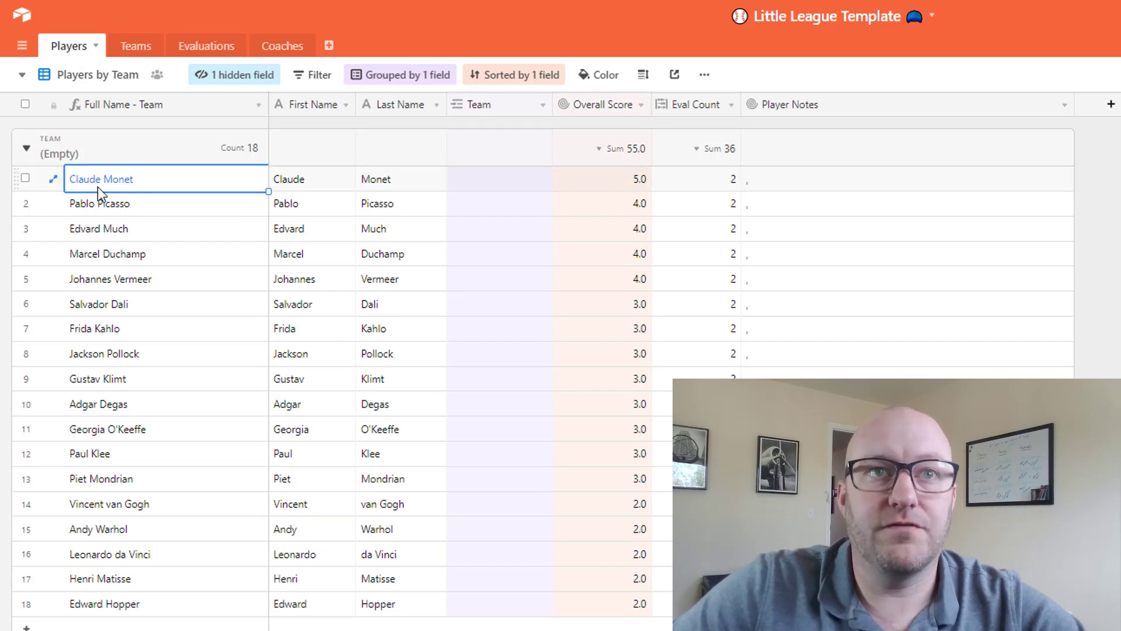
click(623, 186)
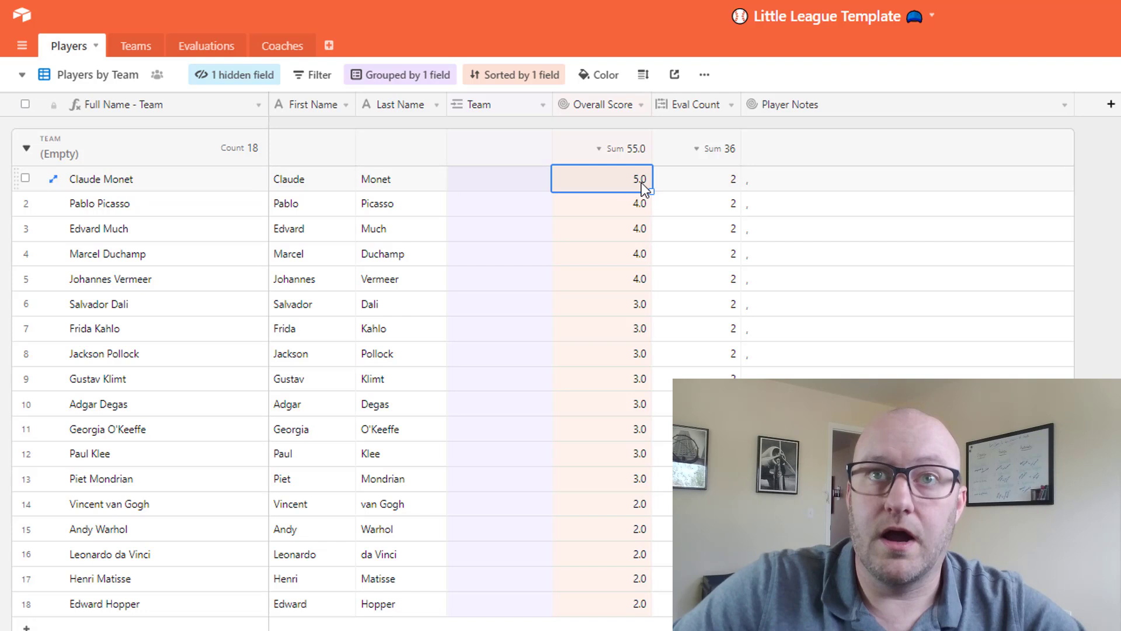
- In Evals by Player, give Claude Monet's head coach Overall 4 stars, then confirm his 4.5 score
click(204, 49)
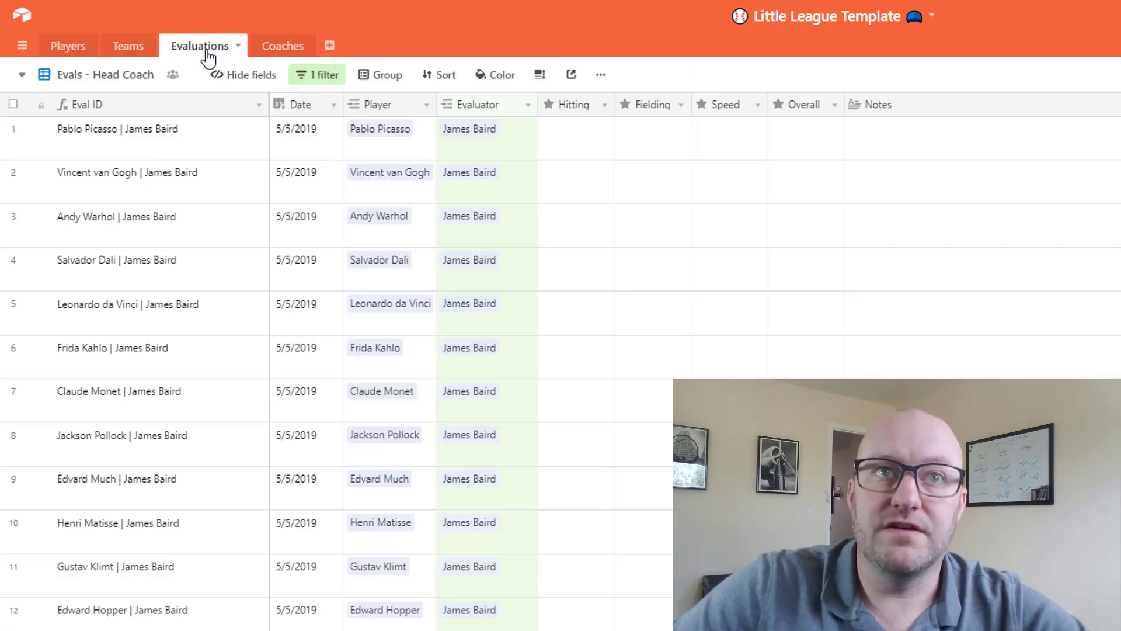
click(112, 76)
click(132, 144)
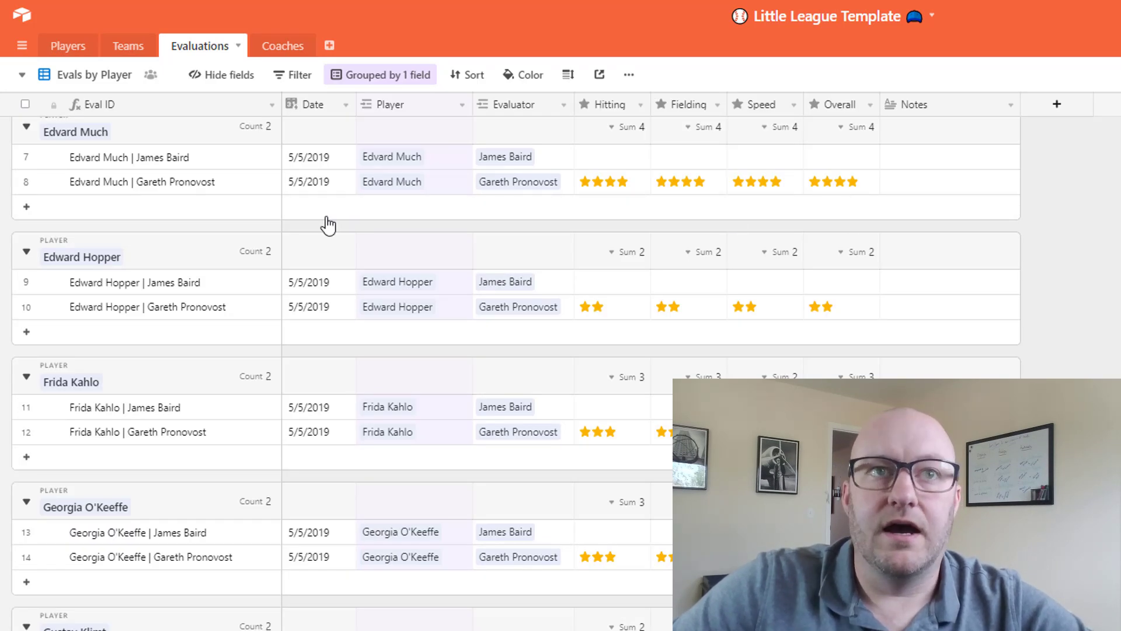
scroll(240, 257, down, 2)
scroll(216, 319, up, 5)
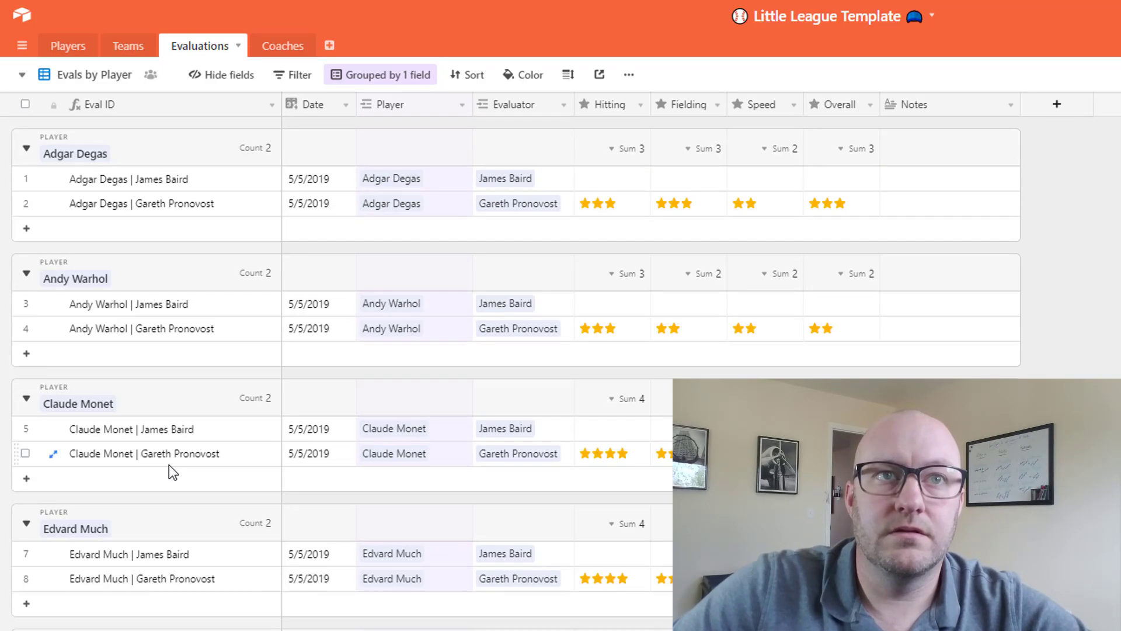
click(172, 462)
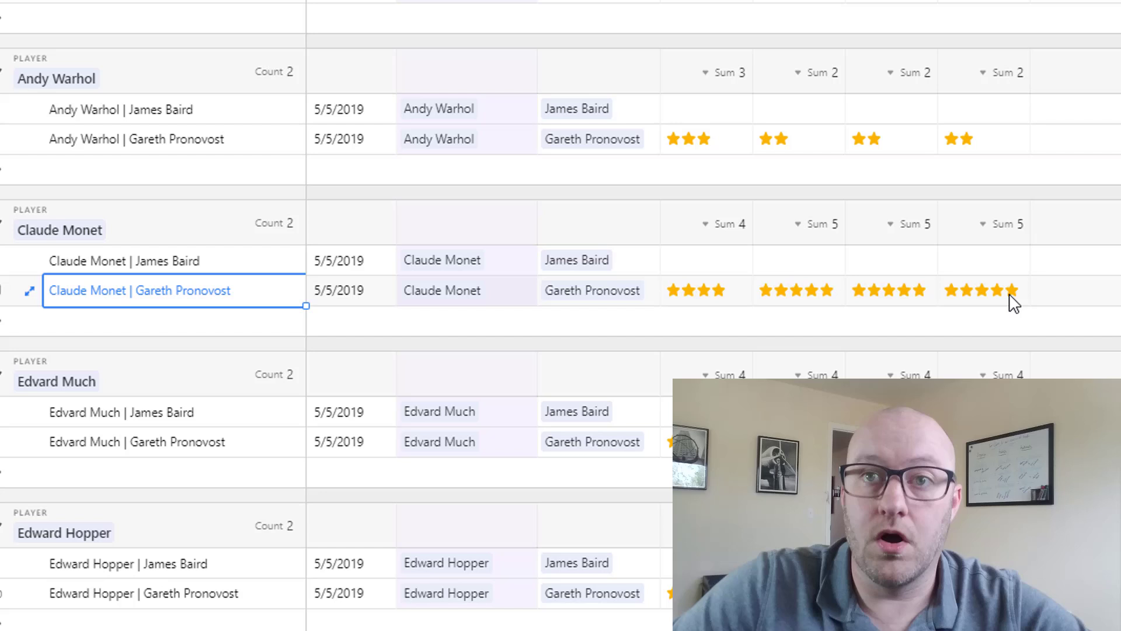
click(998, 271)
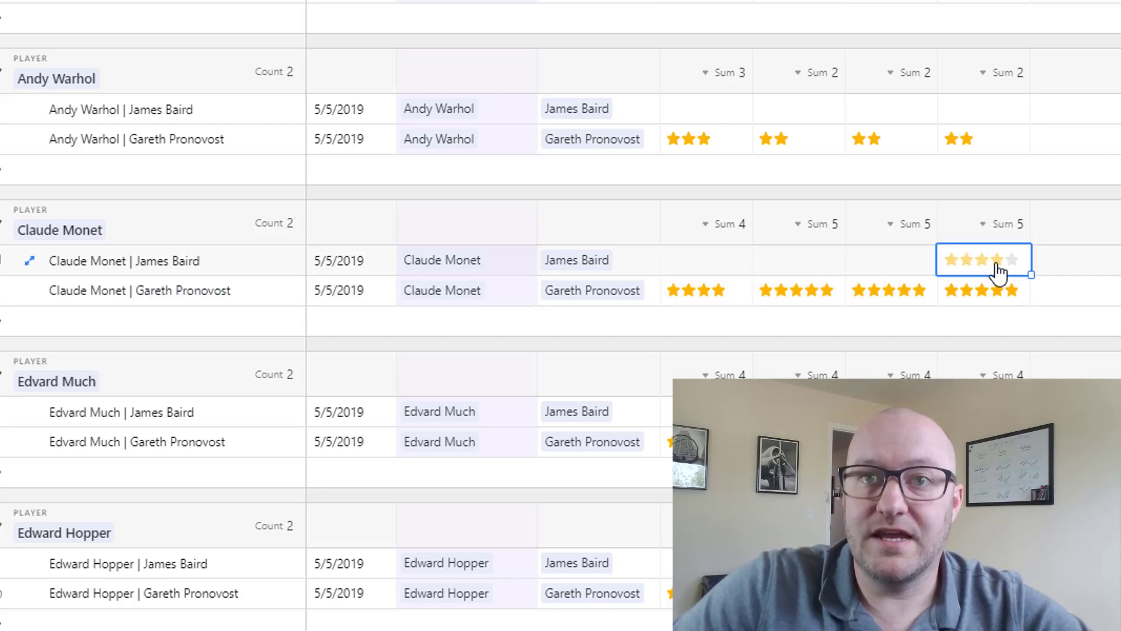
click(997, 264)
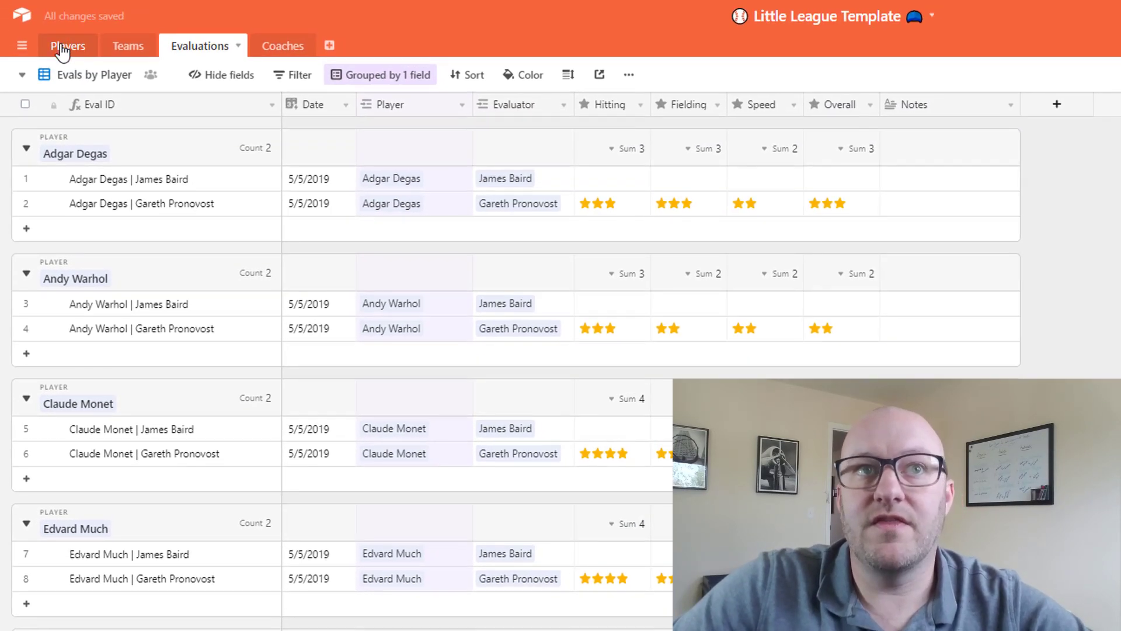
click(64, 48)
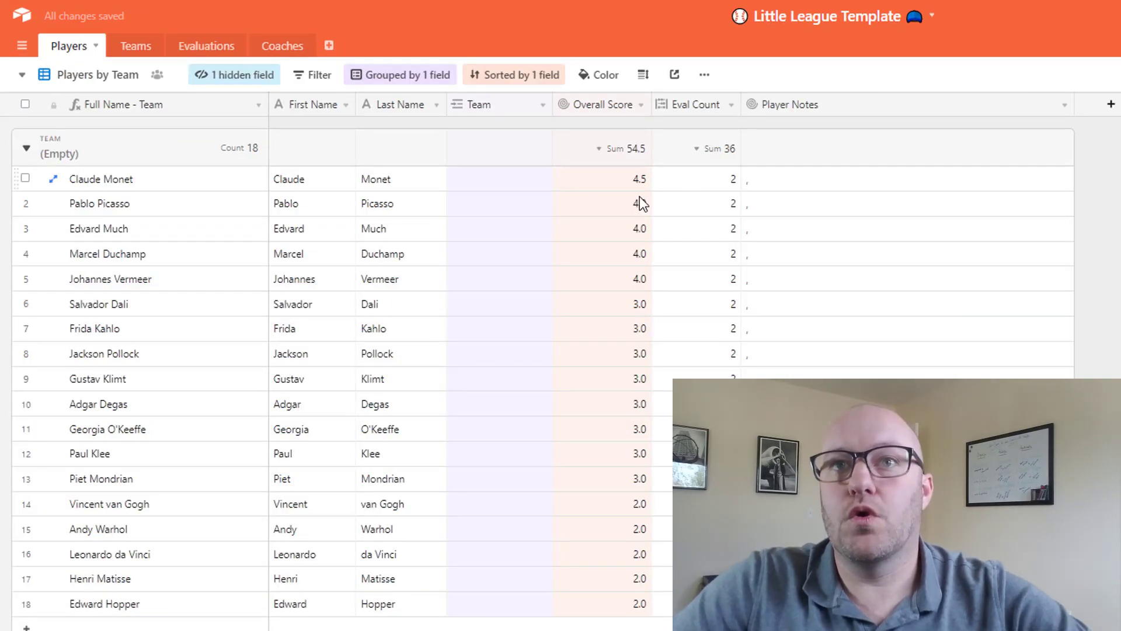
click(617, 185)
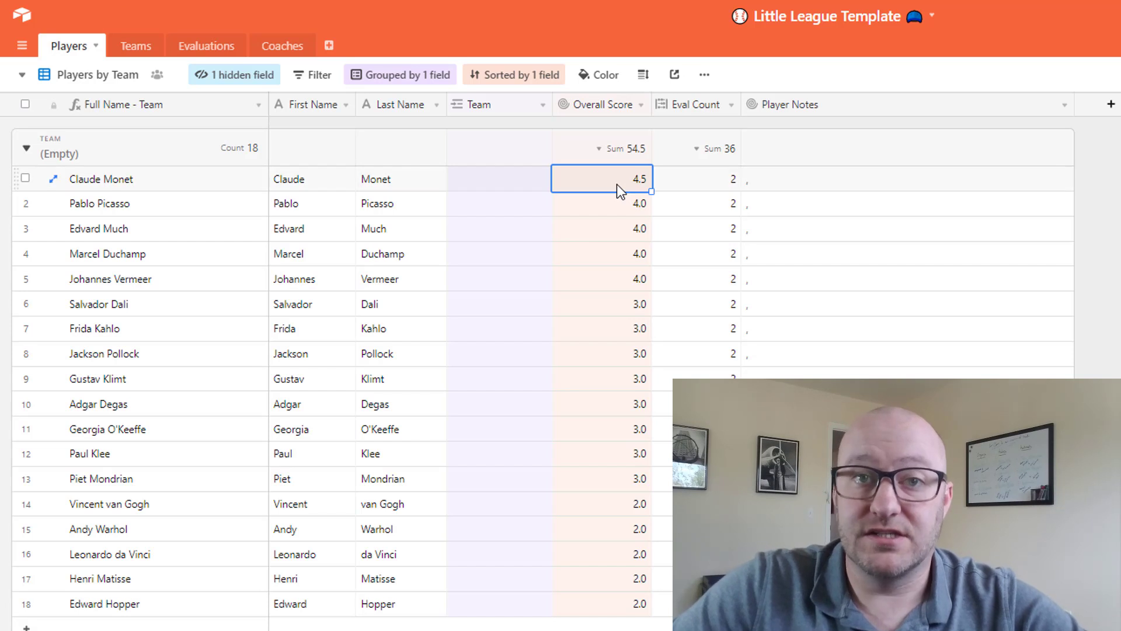
- Assign Claude Monet to the Angels team
click(471, 181)
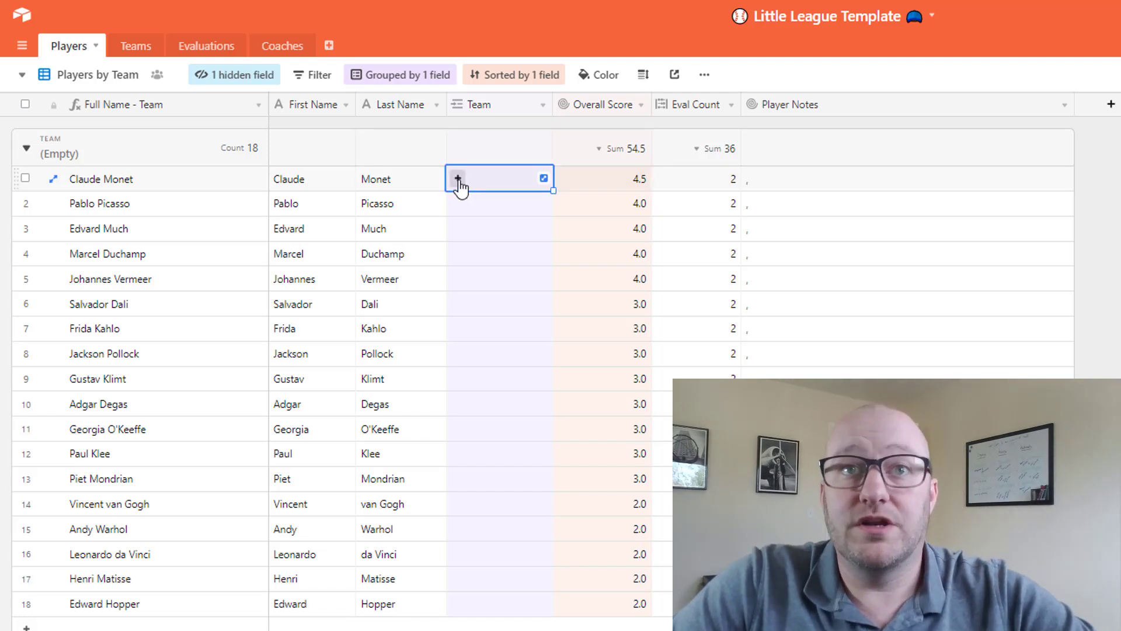
click(458, 179)
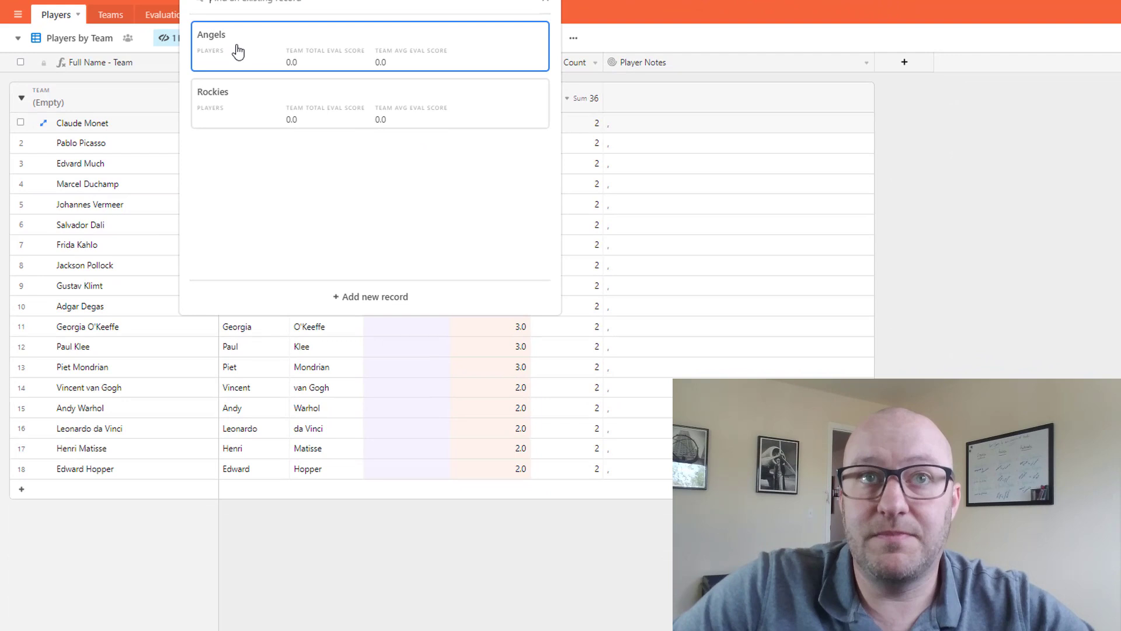
click(236, 51)
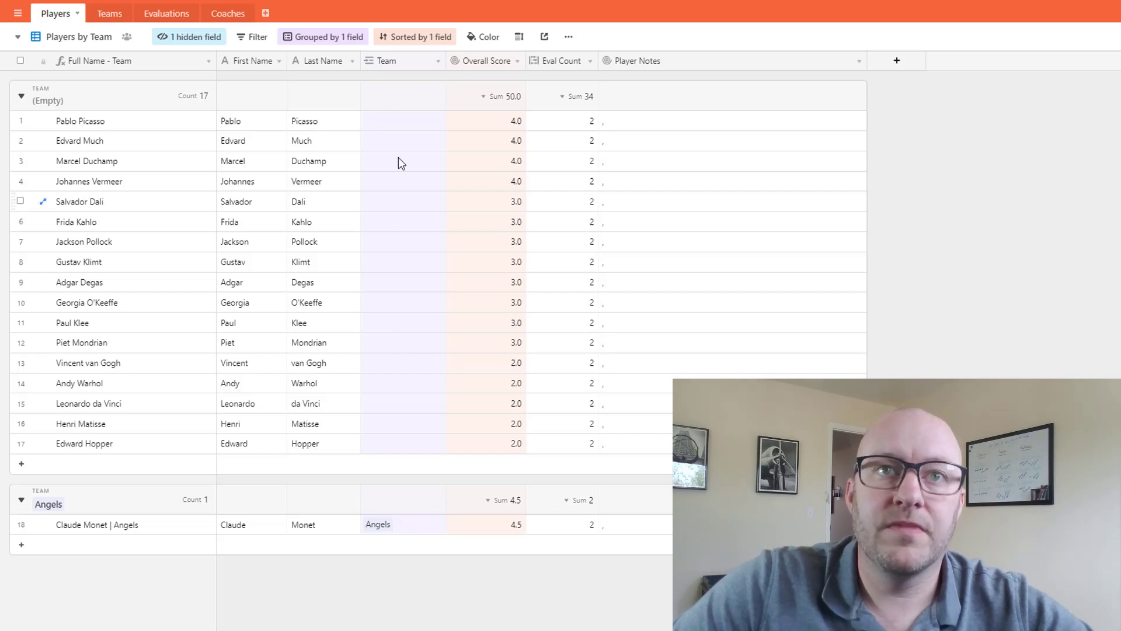
- Assign Pablo Picasso to the Rockies, then select Edvard Much's Team and Player Notes cells
click(394, 129)
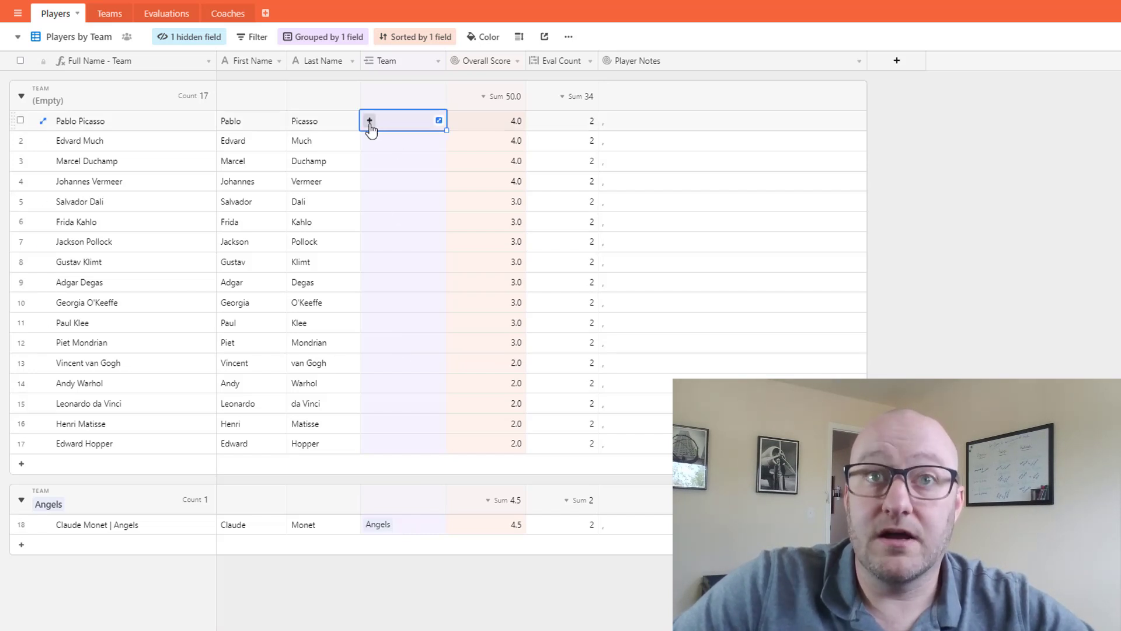
click(370, 121)
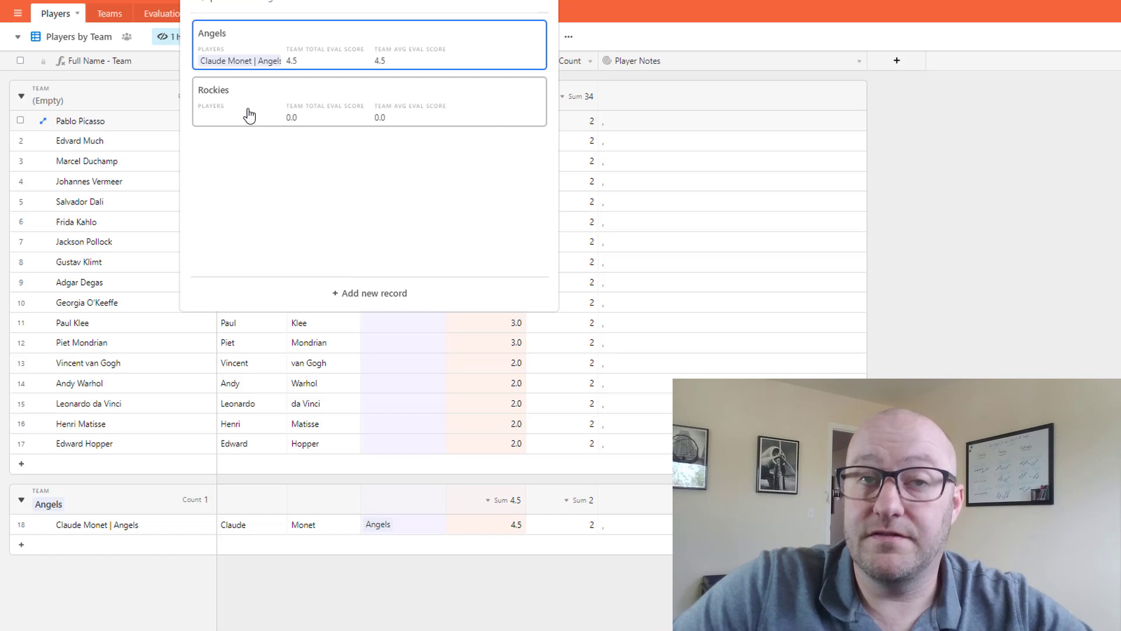
click(250, 115)
click(619, 38)
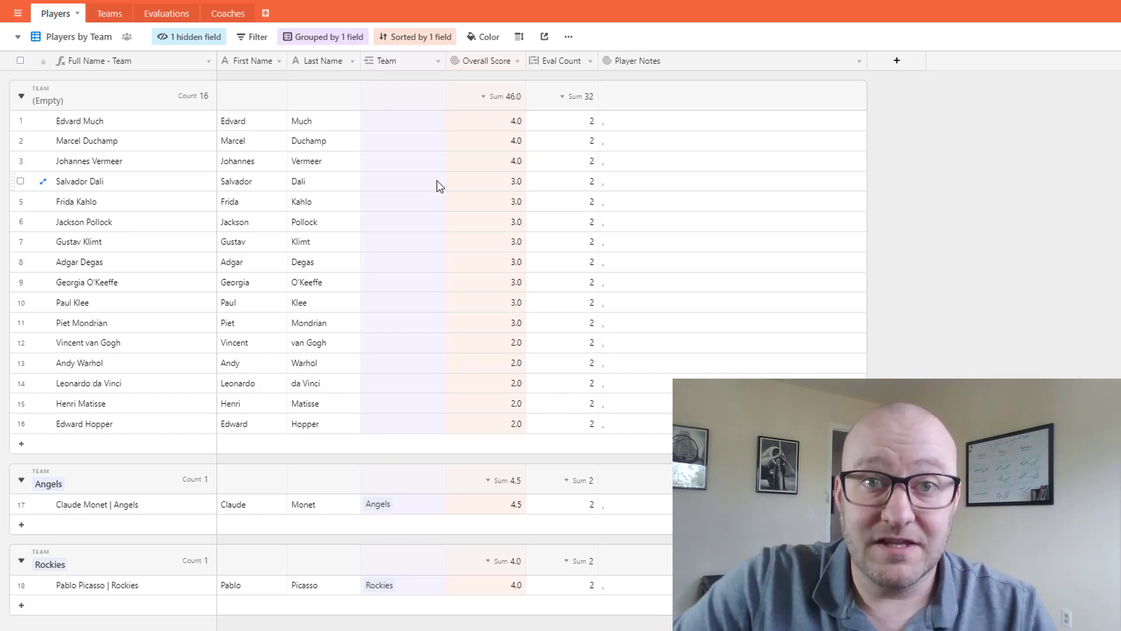
click(385, 124)
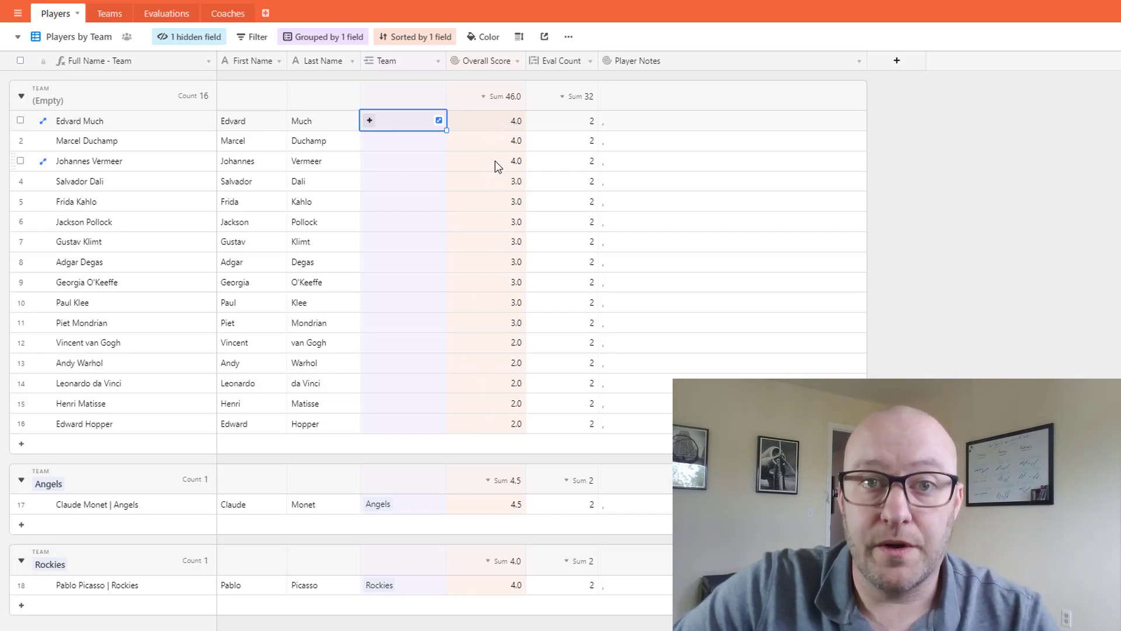
click(663, 126)
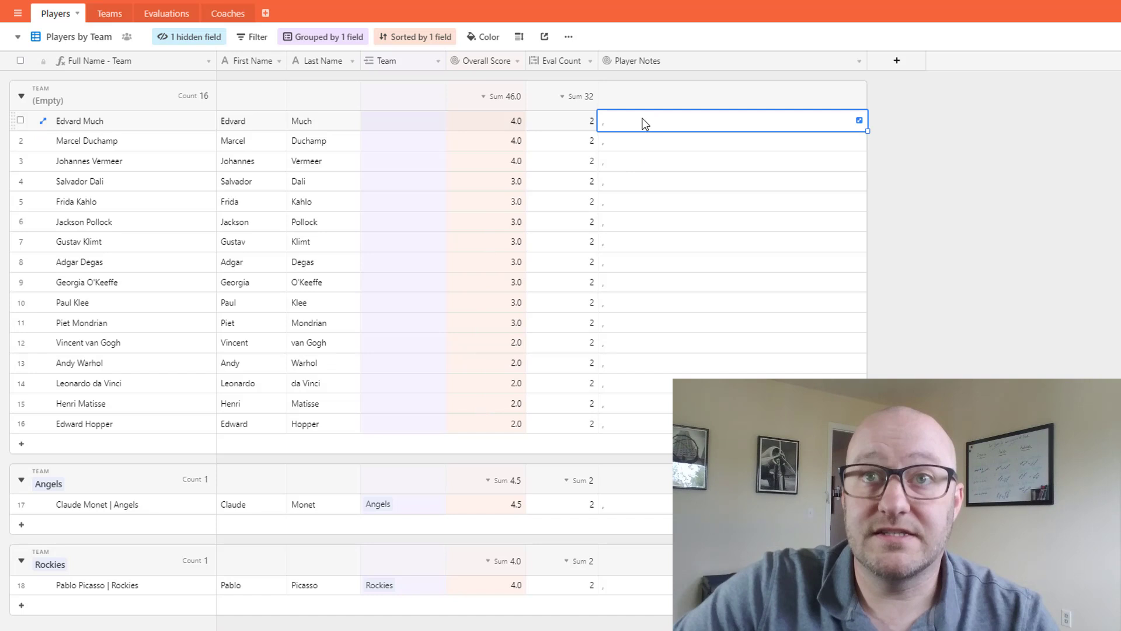
- Enter 'These are example notes for Much' in Edvard Much's evaluation Notes and reload the page
click(167, 16)
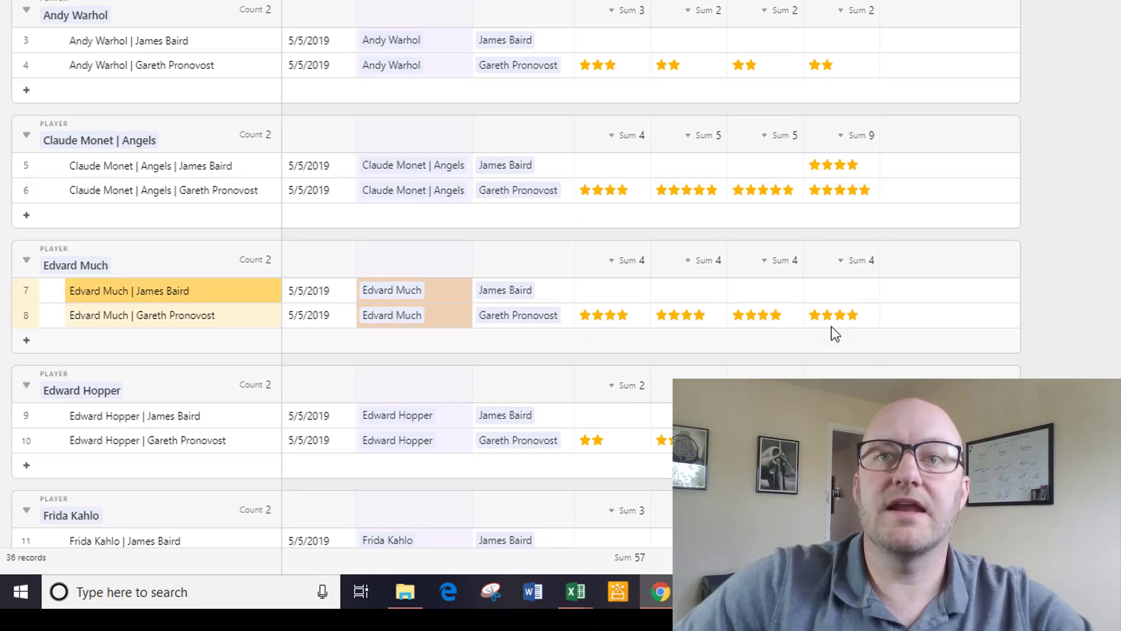
click(917, 317)
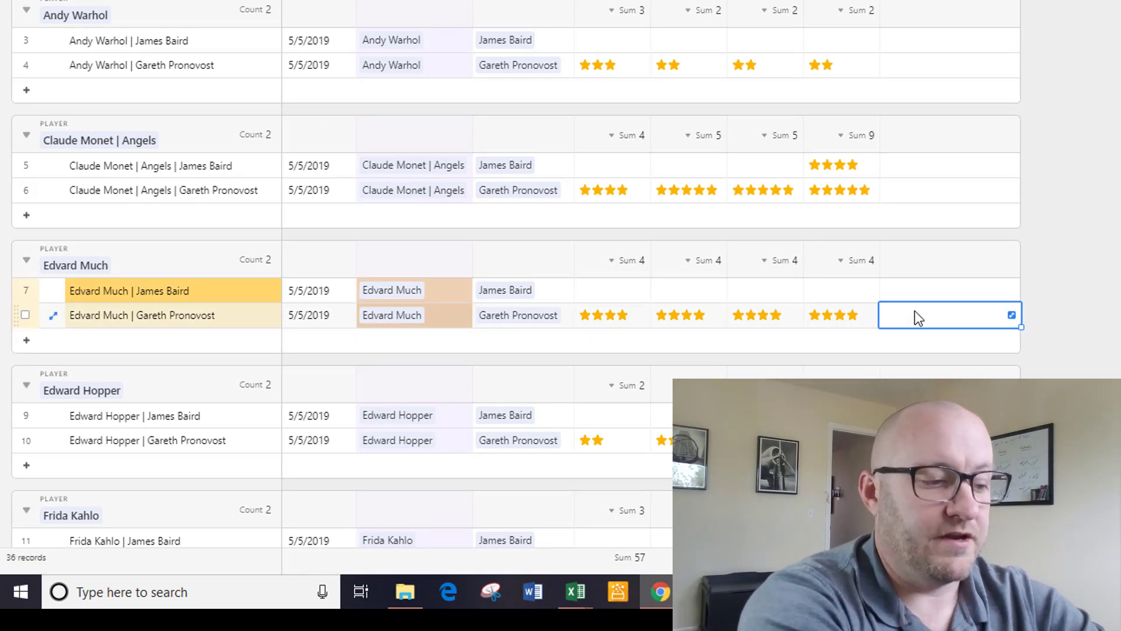
text(These are)
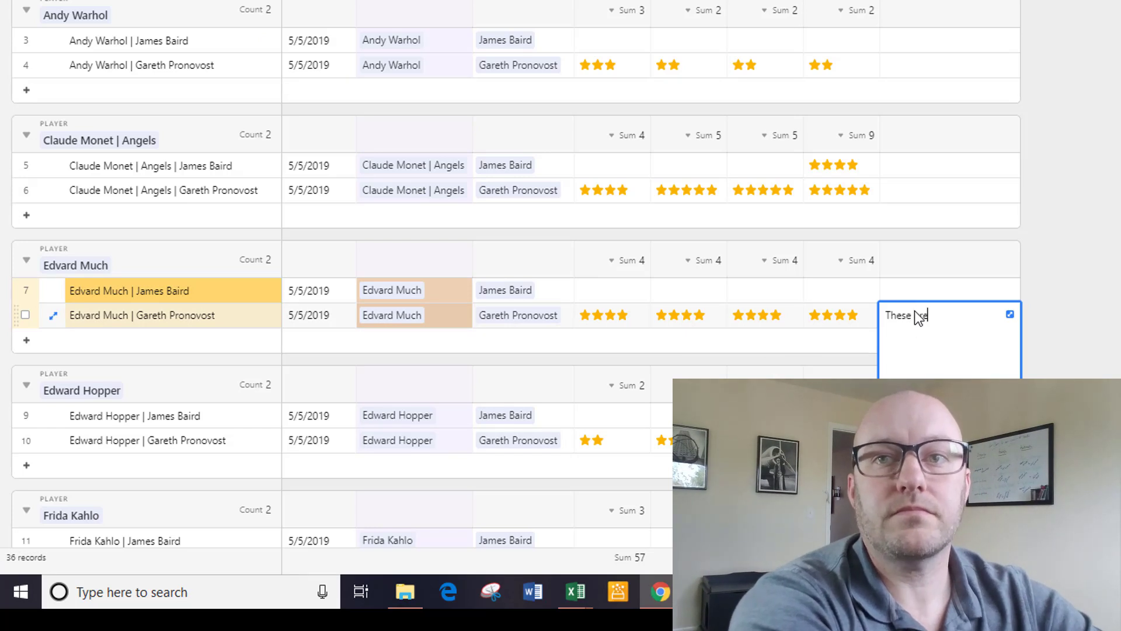
text( example notes)
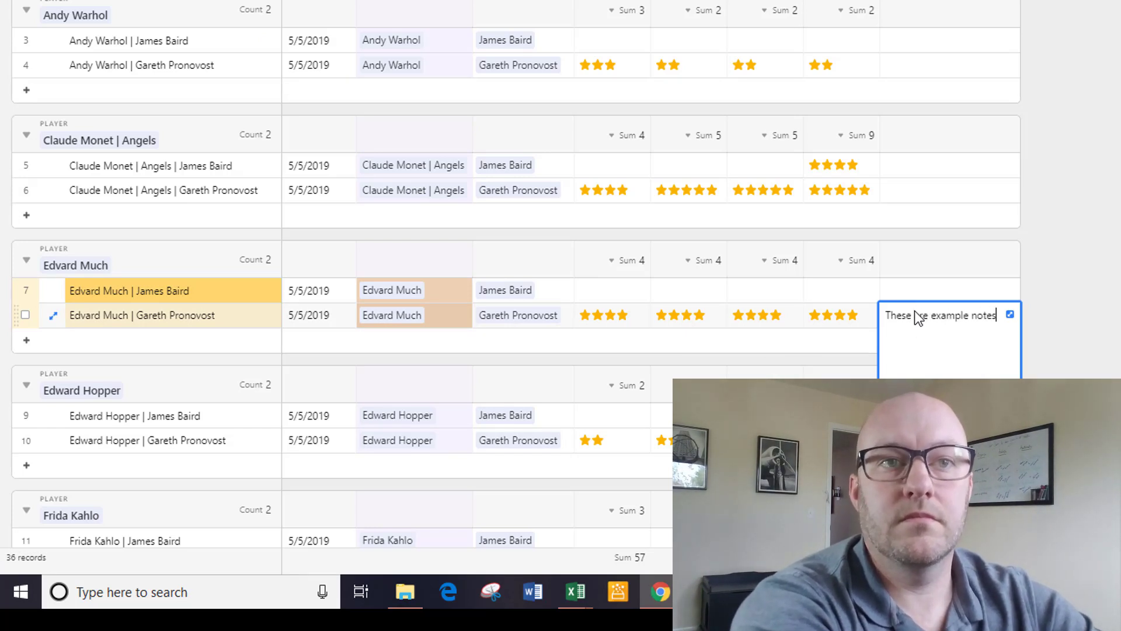
text( for Much)
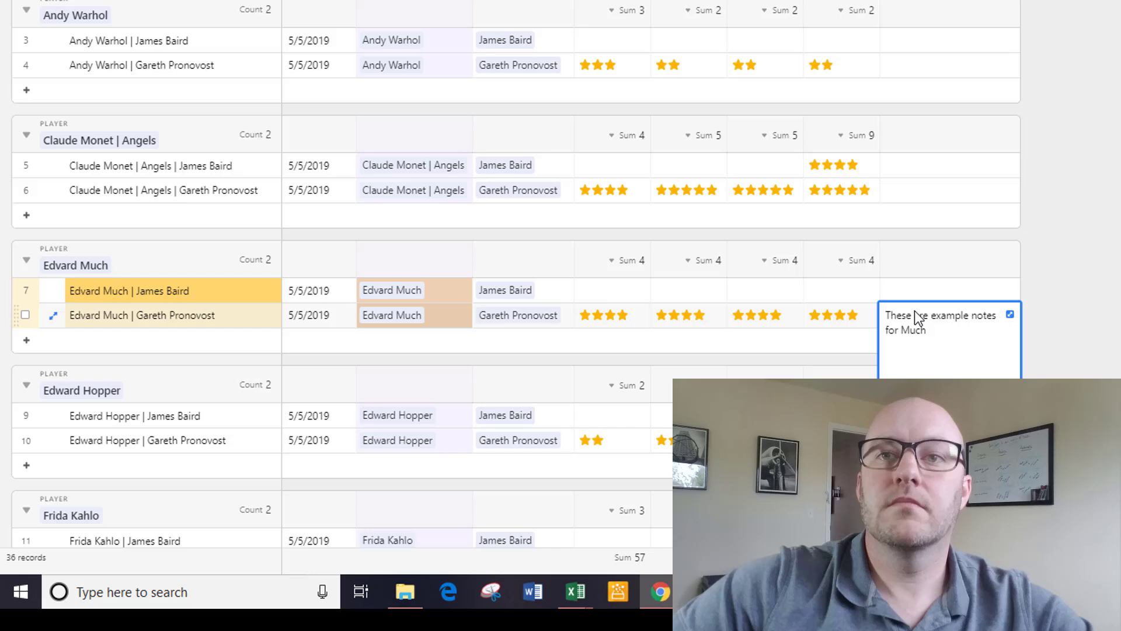
key(shift+Tab)
click(394, 45)
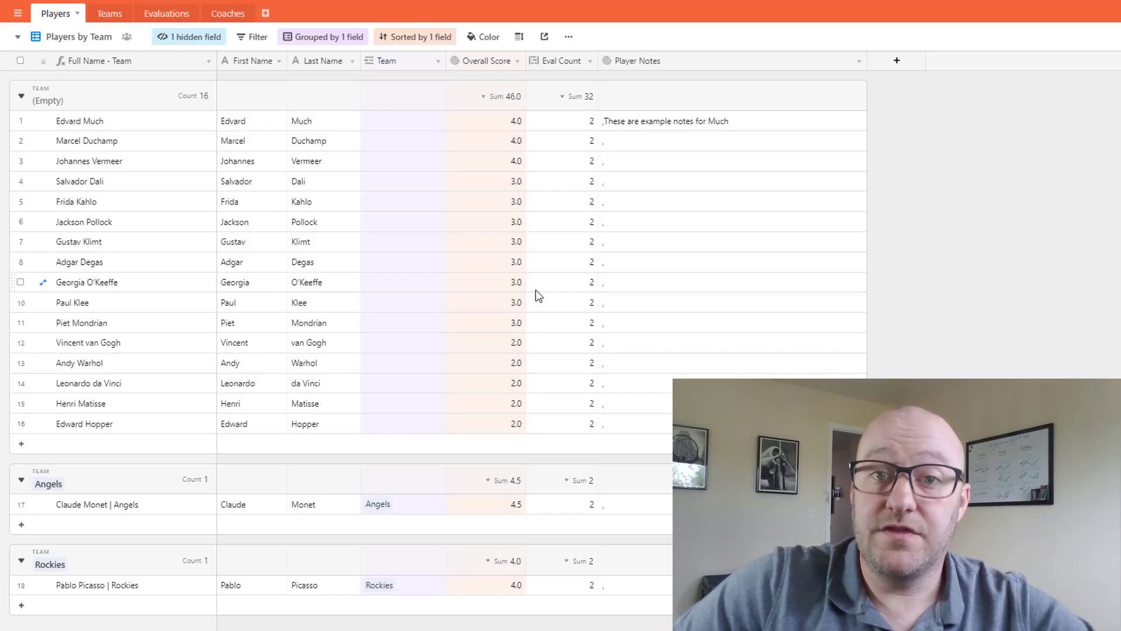
click(657, 126)
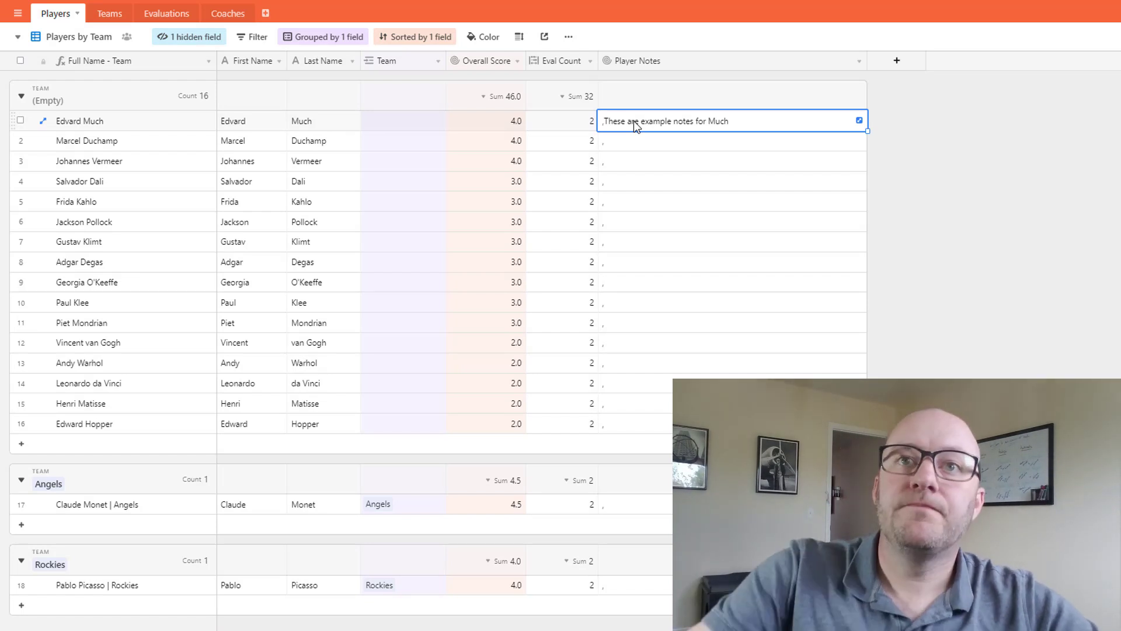
mouse_move(569, 124)
mouse_down()
mouse_move(567, 356)
mouse_move(559, 132)
mouse_up()
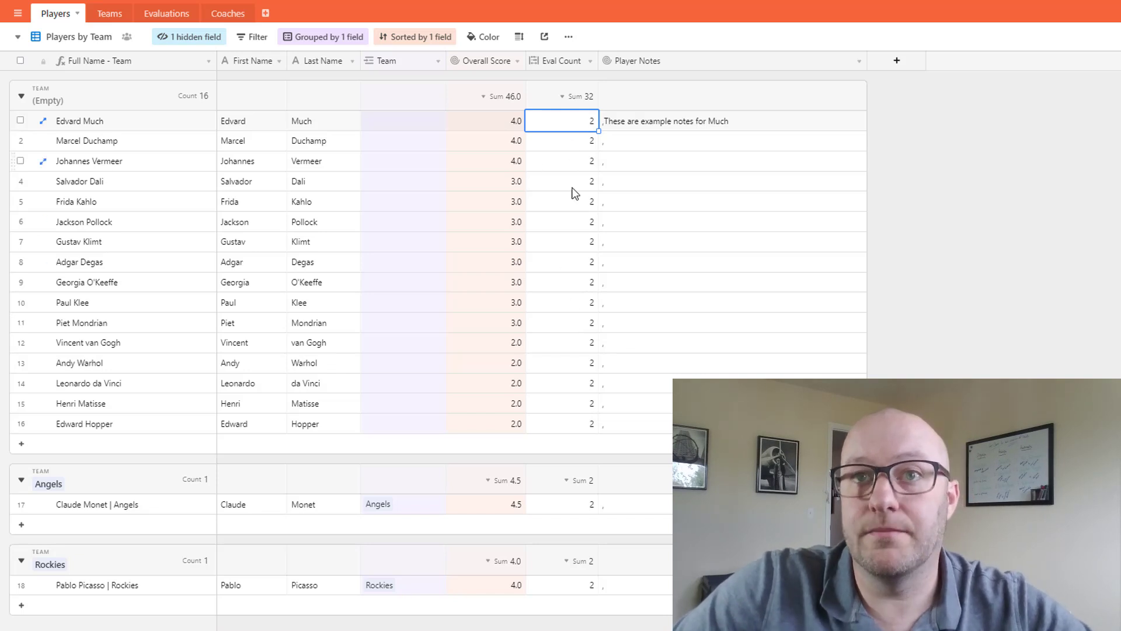
click(165, 14)
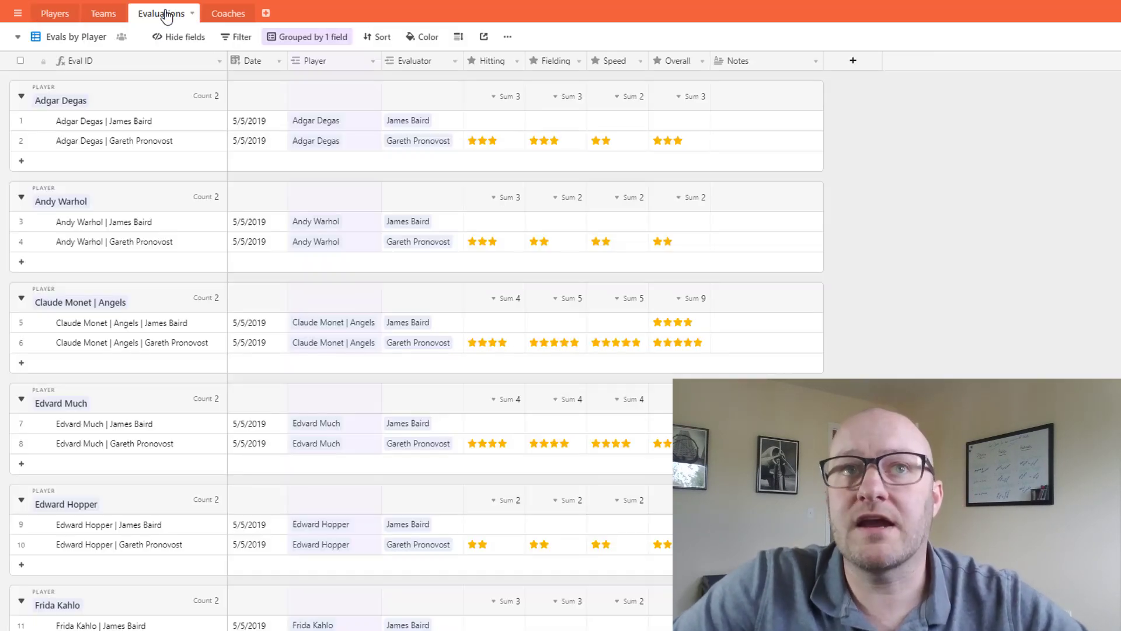
click(105, 122)
click(93, 228)
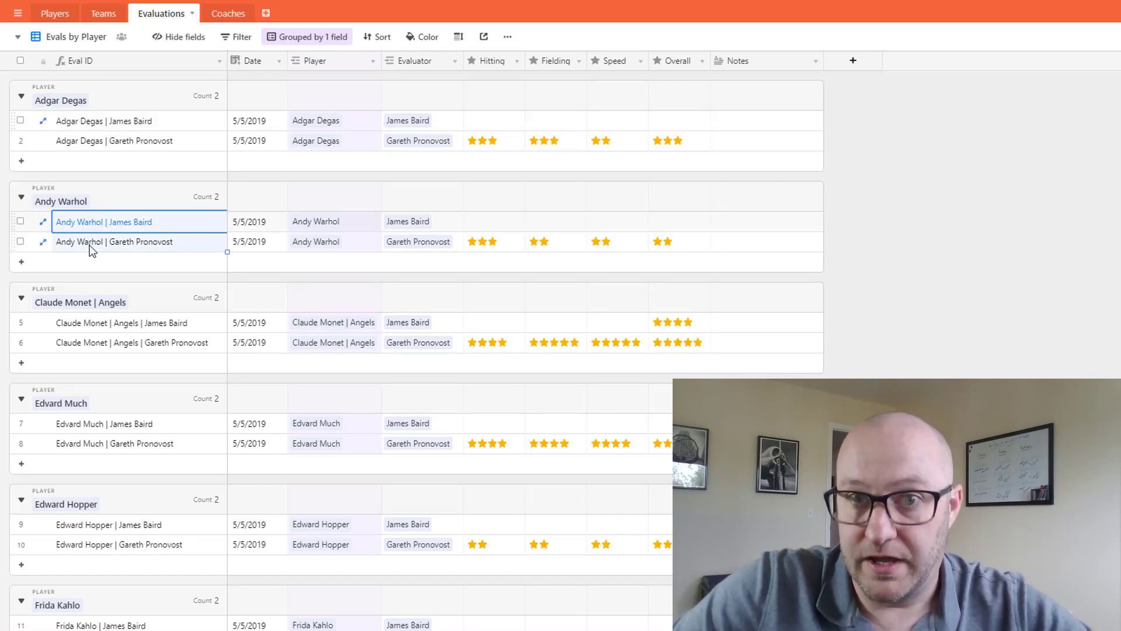
click(55, 18)
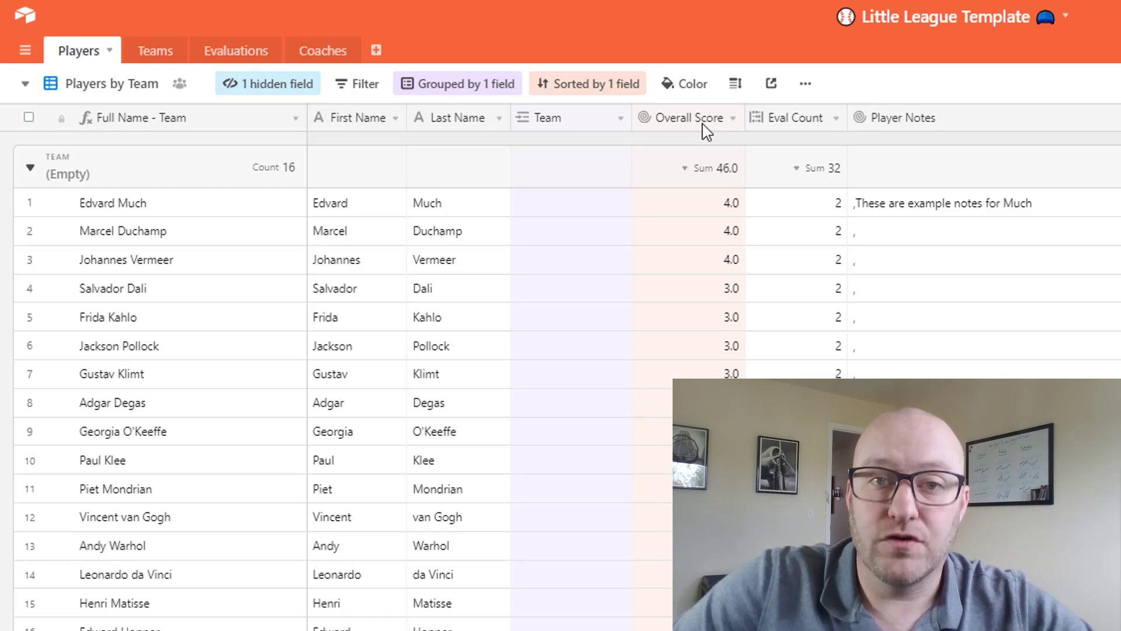
click(731, 120)
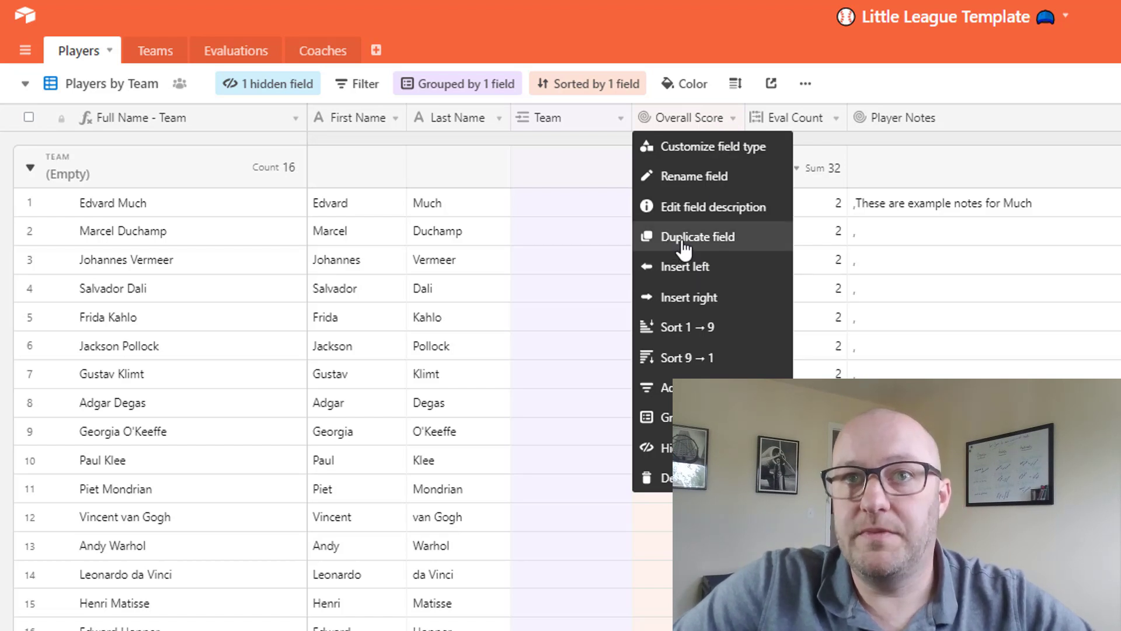
- Insert a new field named Avg Speed Score left of Overall Score
click(851, 116)
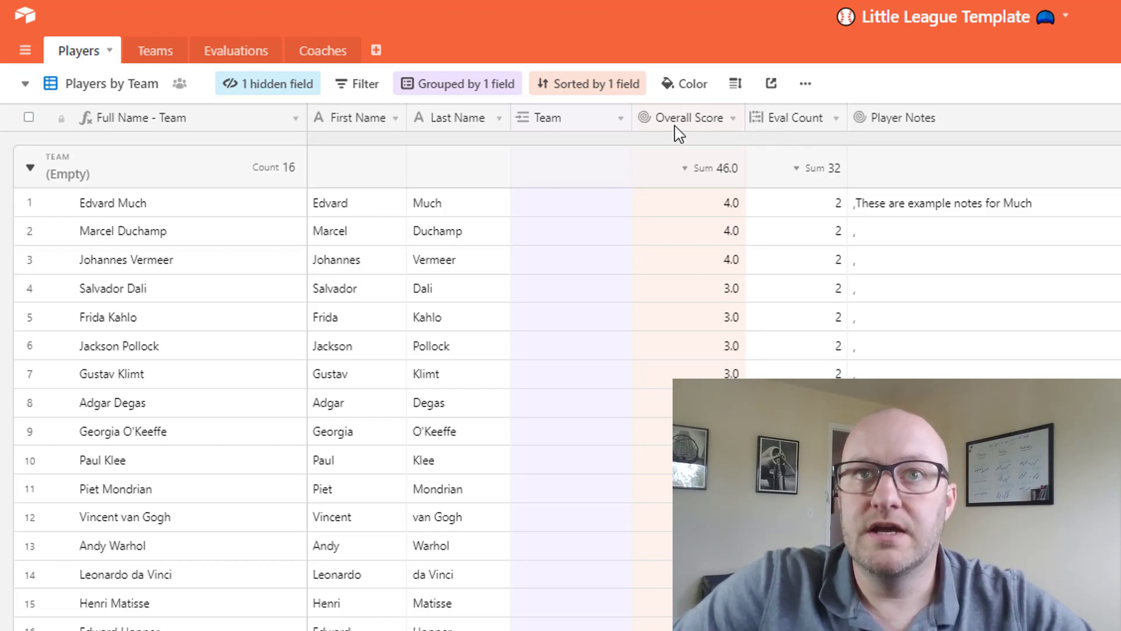
click(675, 122)
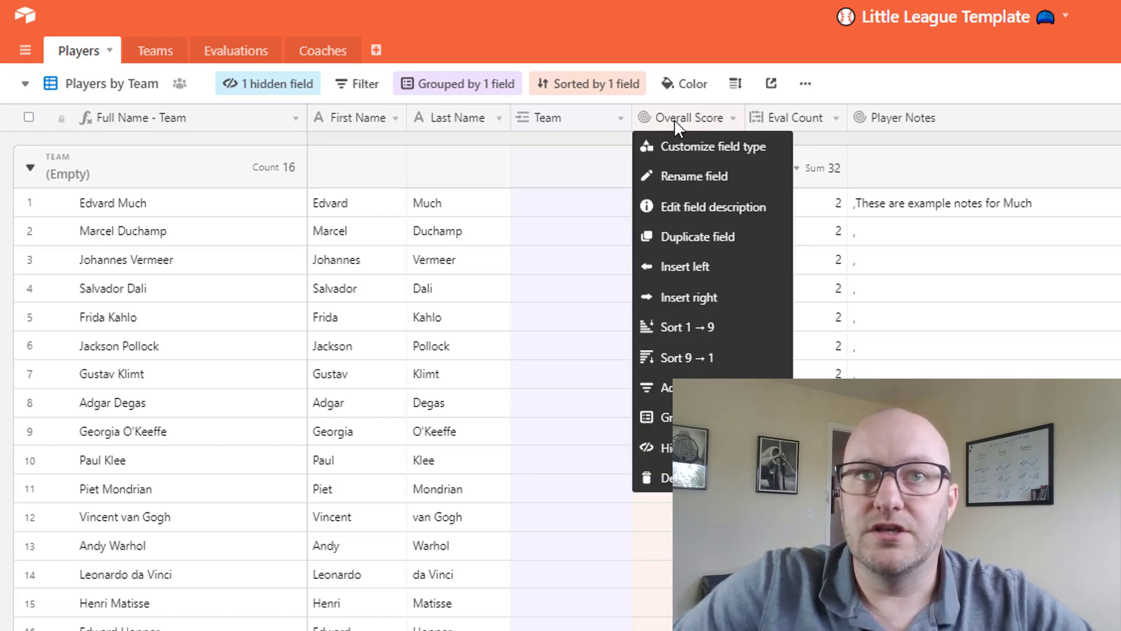
click(679, 267)
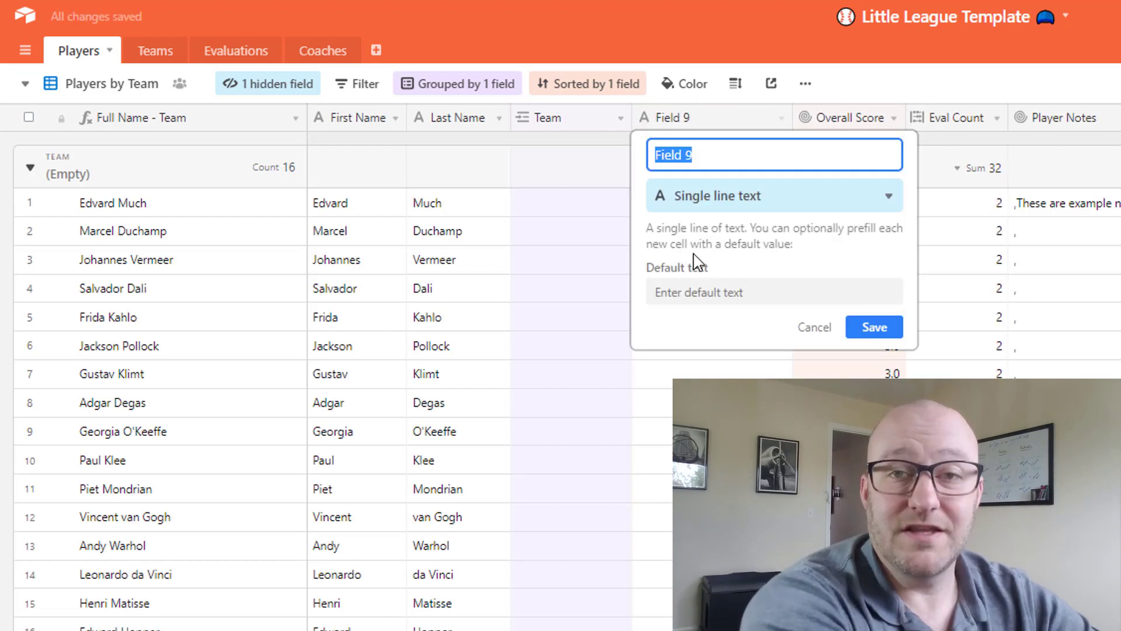
text(S)
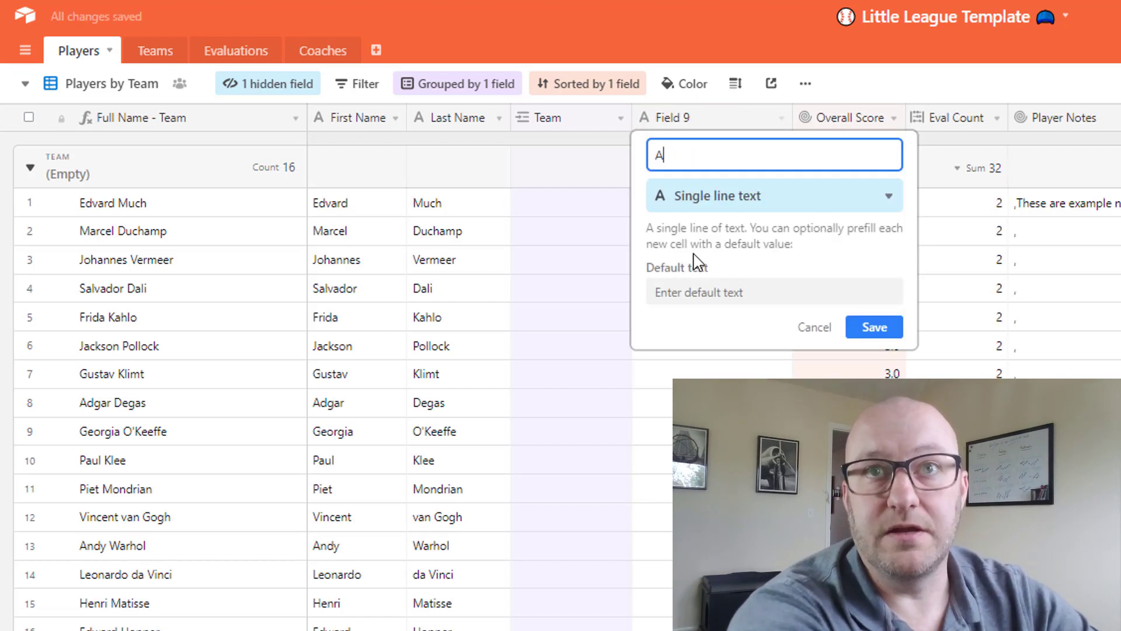
text(vg Speed S)
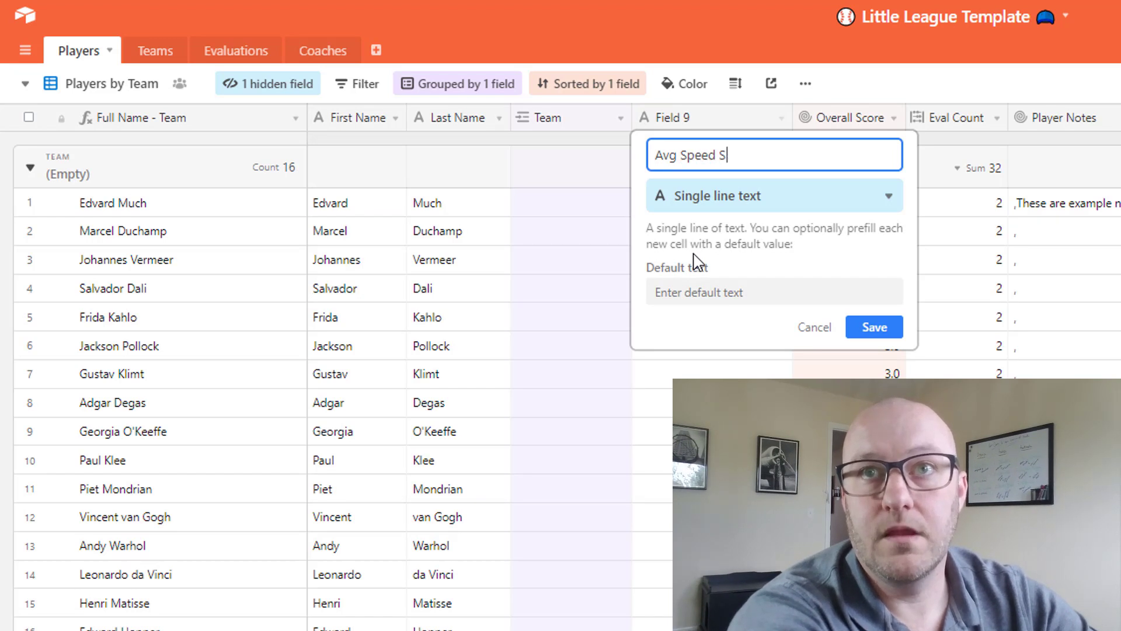
text(core)
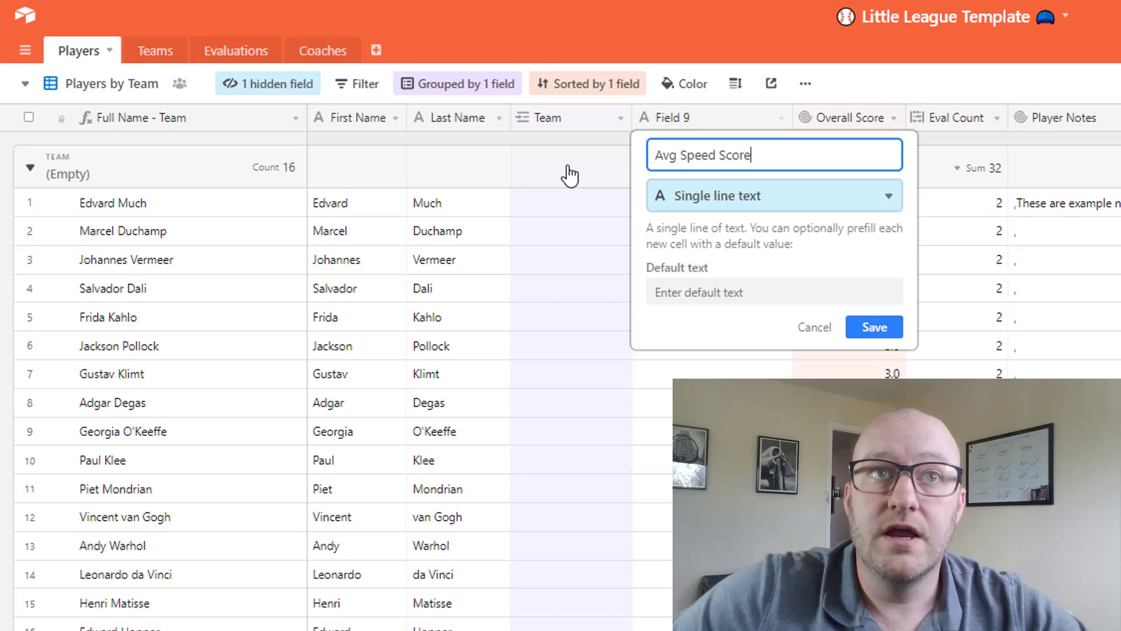
- Make it a Rollup of the linked Evaluations' Speed ratings
click(725, 202)
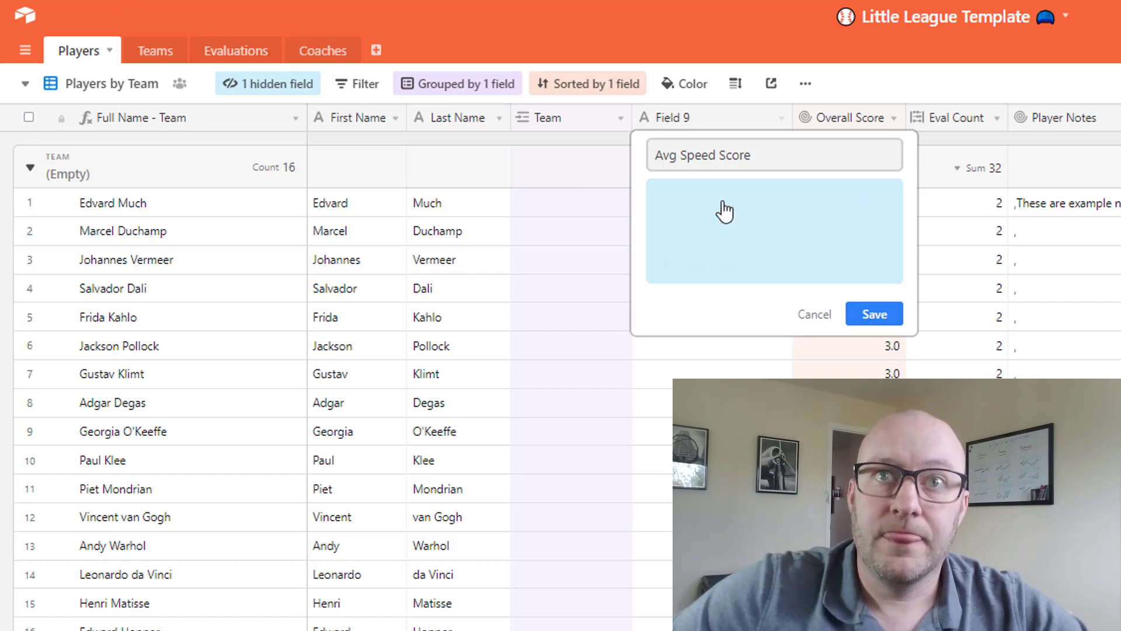
text(r)
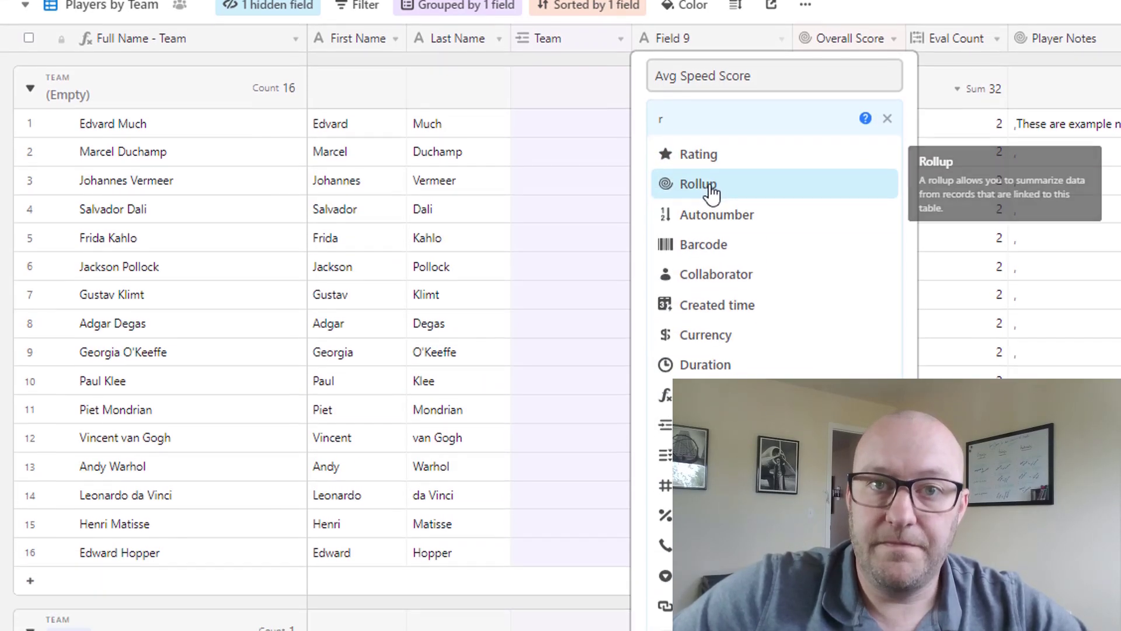
click(711, 193)
click(753, 268)
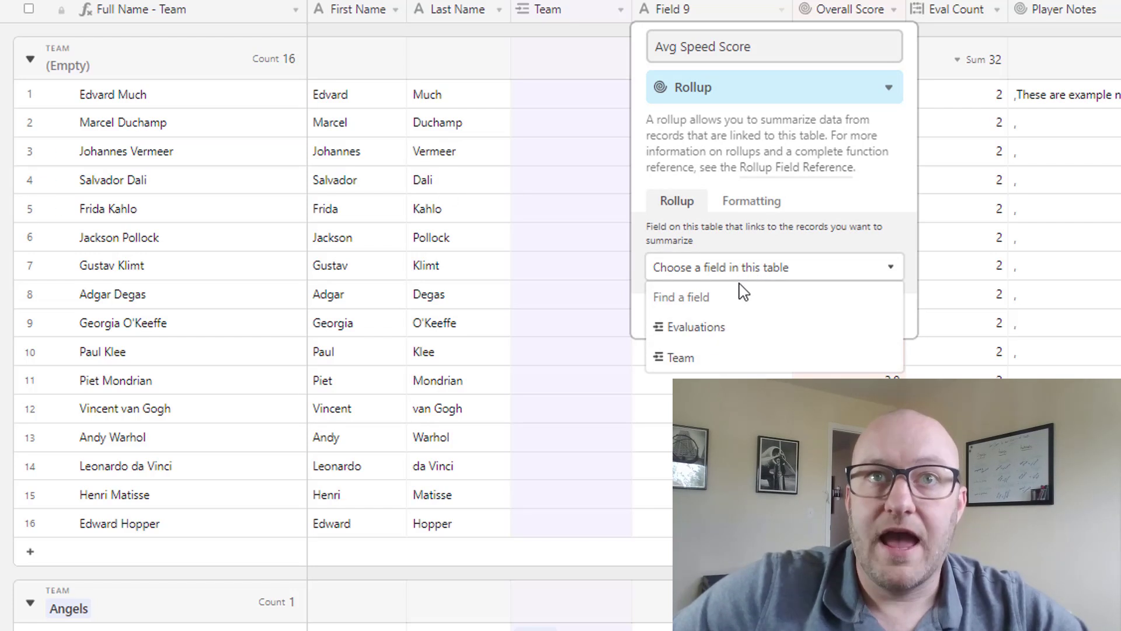
click(694, 328)
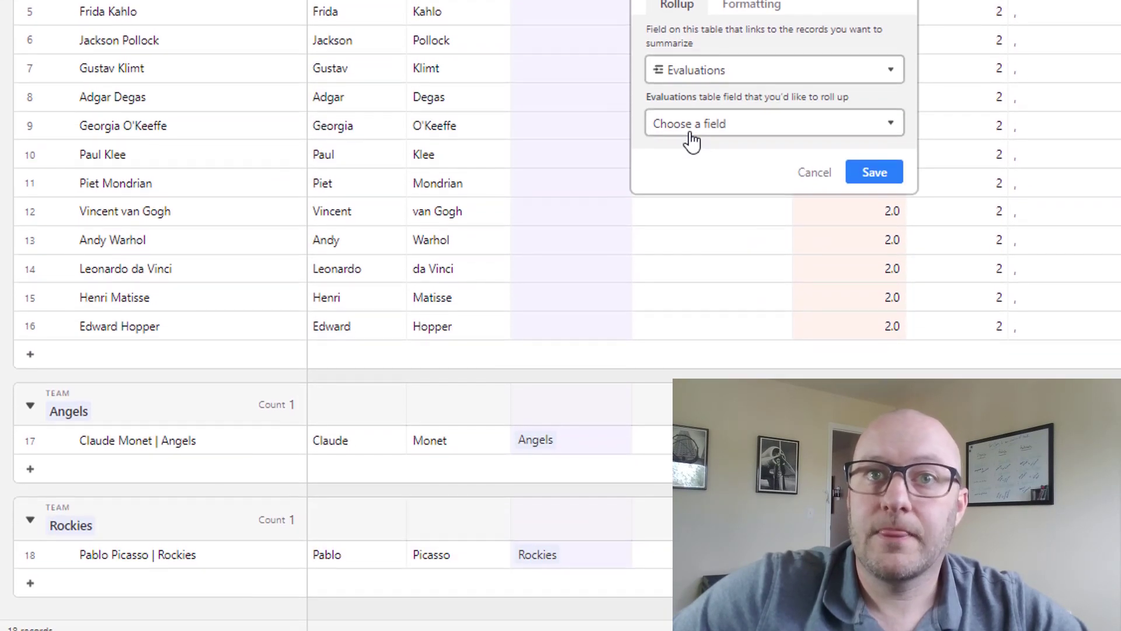
click(714, 121)
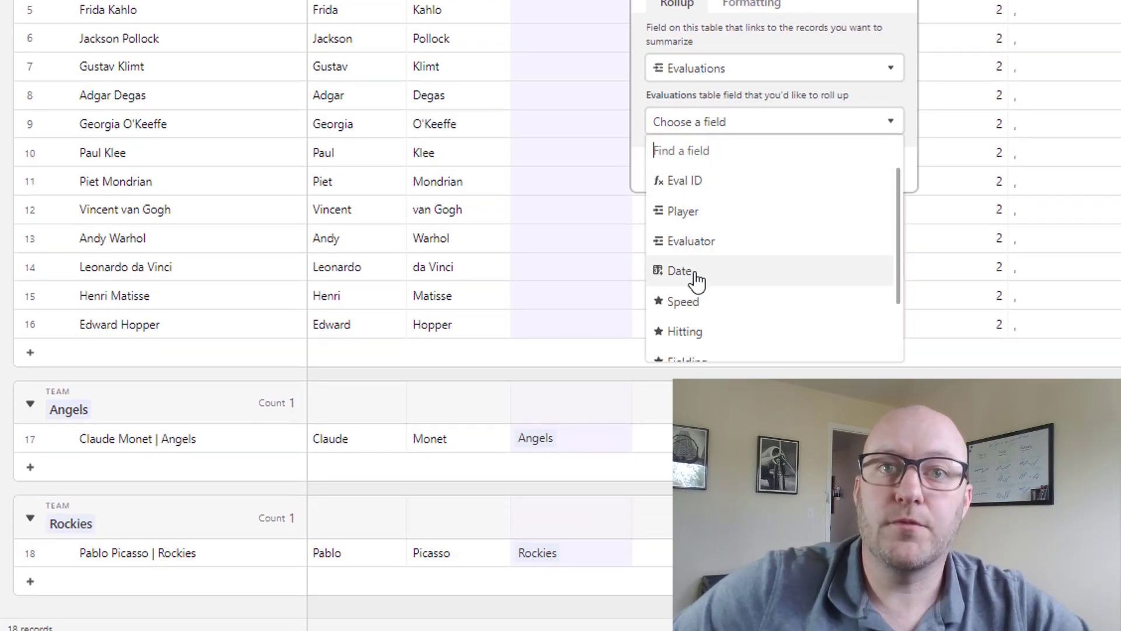
click(689, 316)
- Aggregate the rollup with AVERAGE(values) and save the field
click(692, 196)
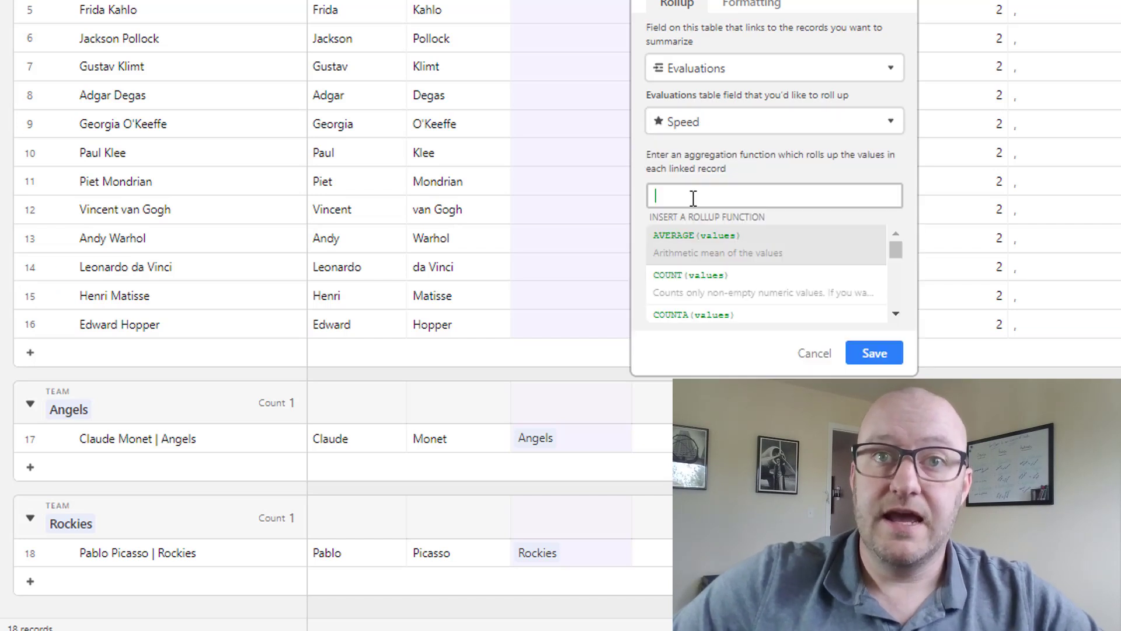
text(a)
click(692, 241)
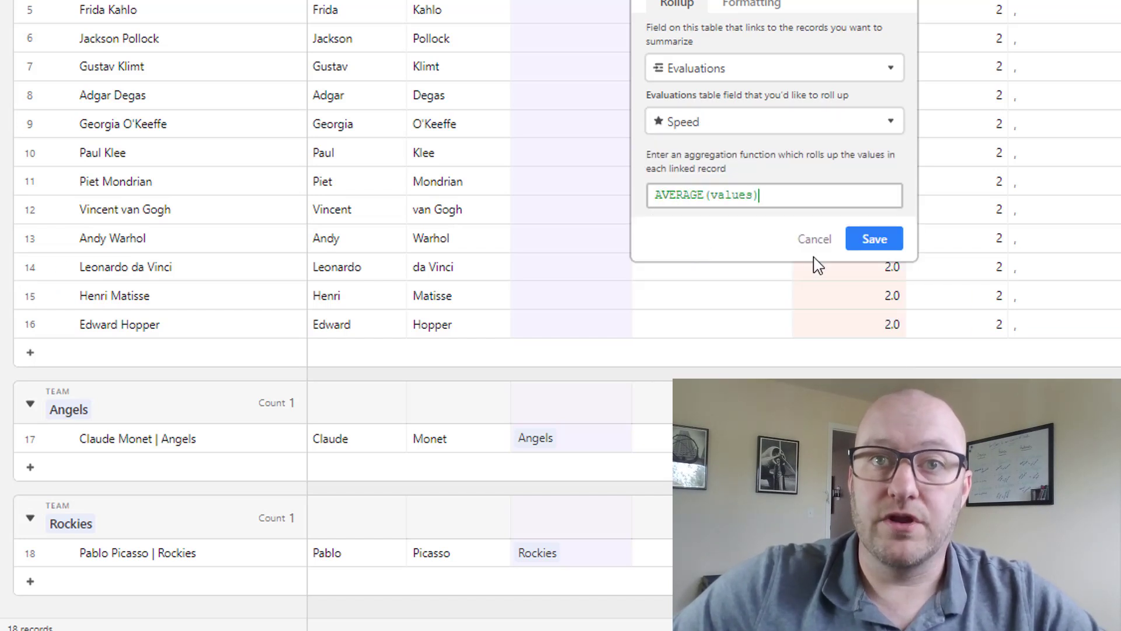
click(871, 240)
scroll(934, 243, up, 3)
scroll(796, 13, up, 1)
drag(794, 38, 764, 41)
- Format the Avg Speed Score rollup as one-decimal numbers, then return to the Evaluations table
click(756, 39)
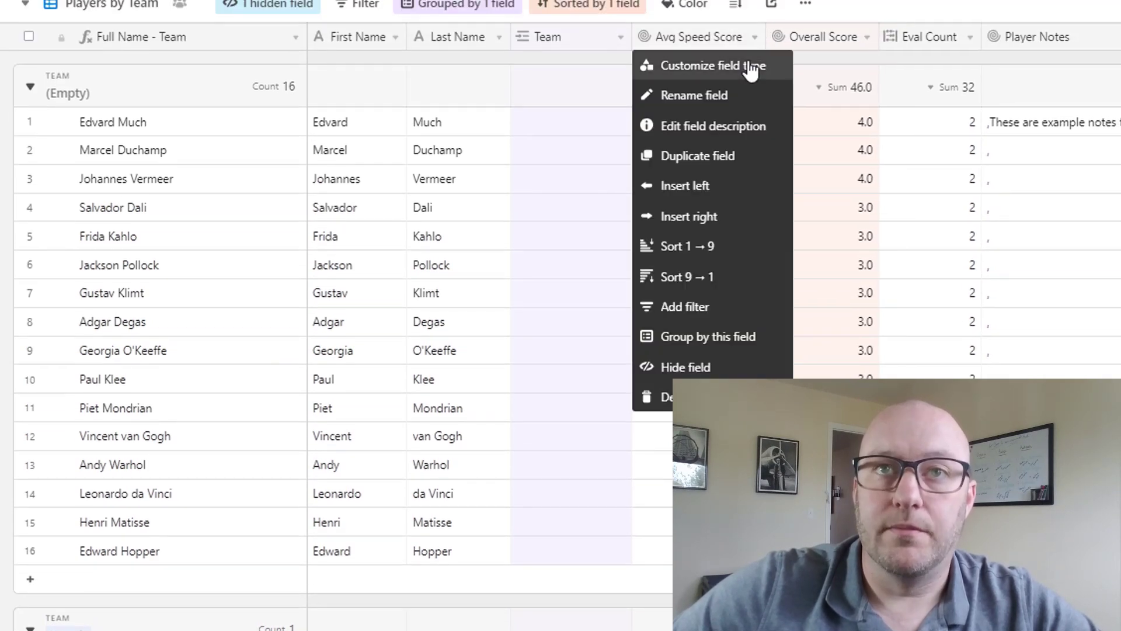
click(742, 69)
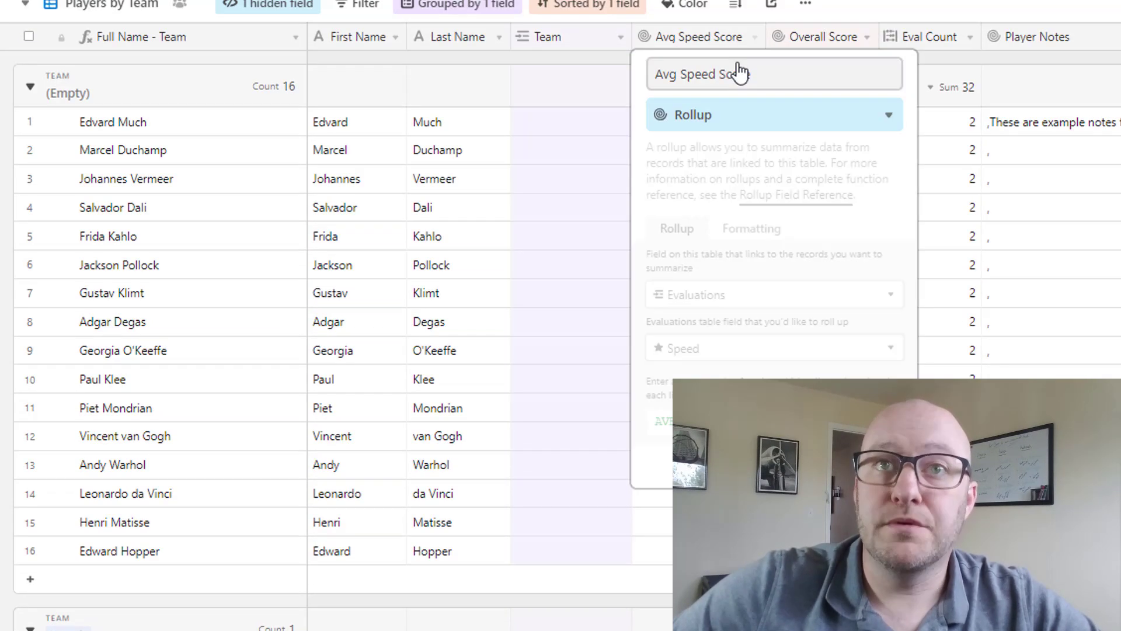
click(755, 229)
click(737, 283)
click(701, 299)
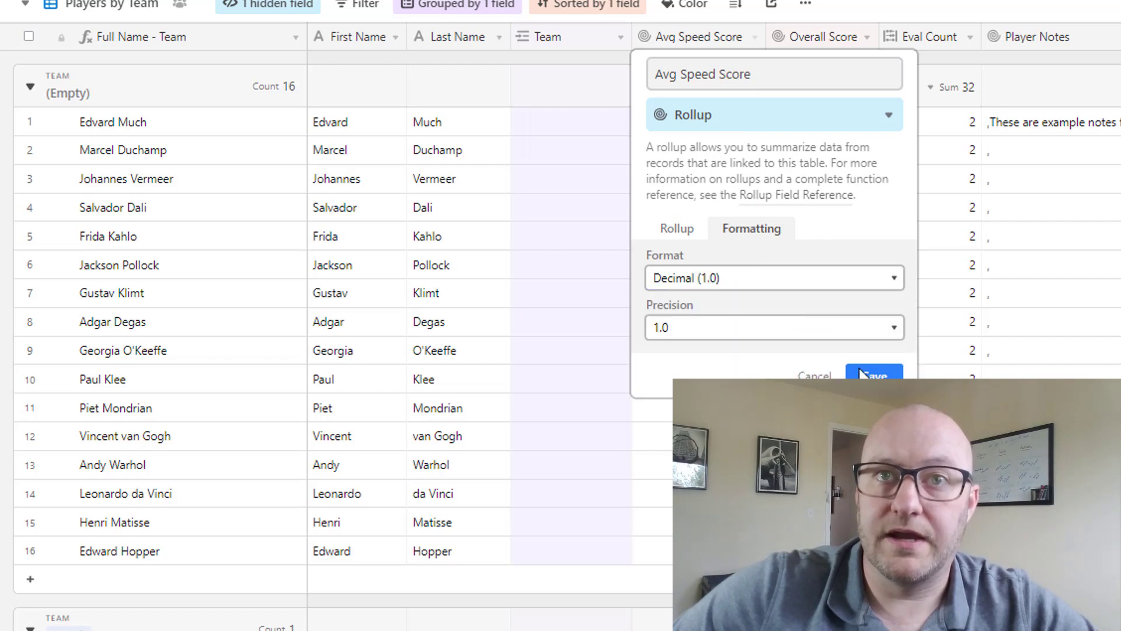
click(872, 372)
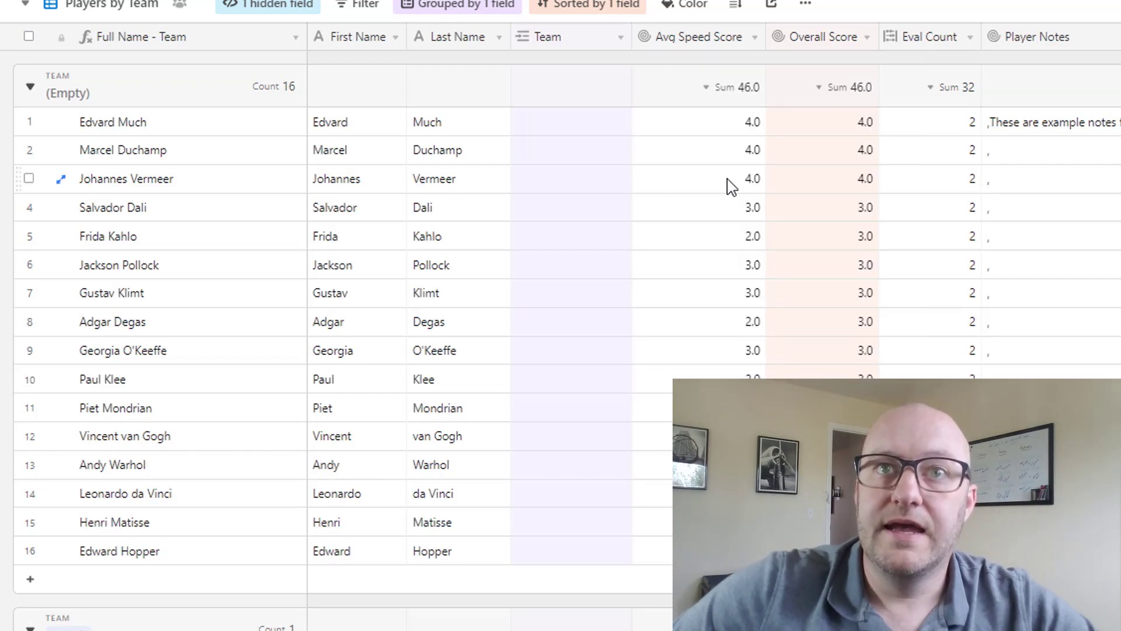
click(728, 181)
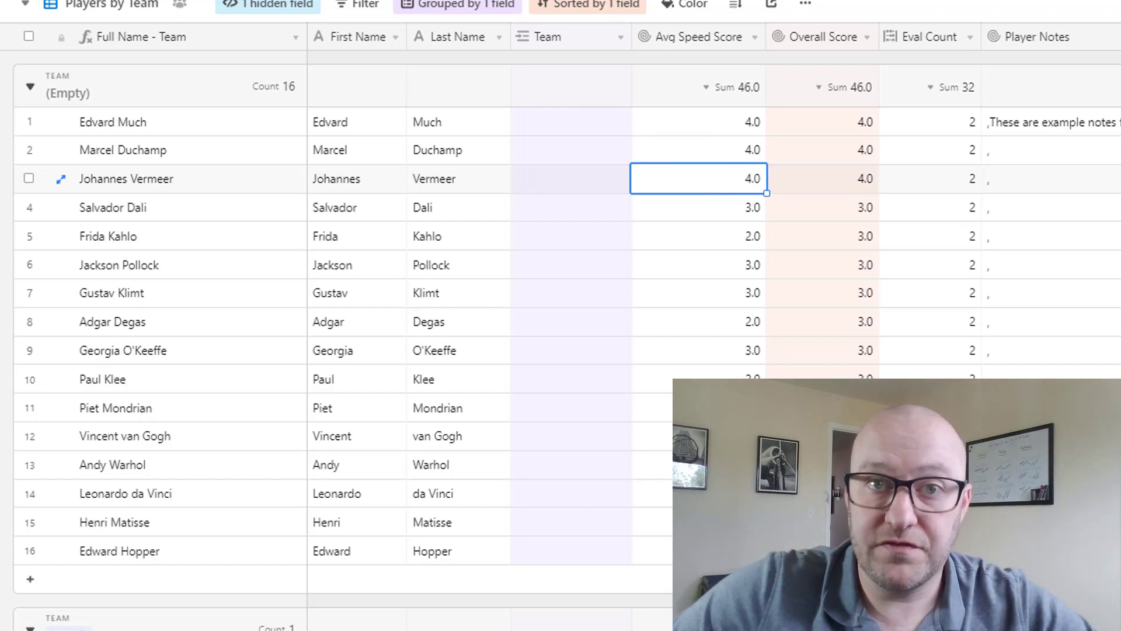
click(175, 2)
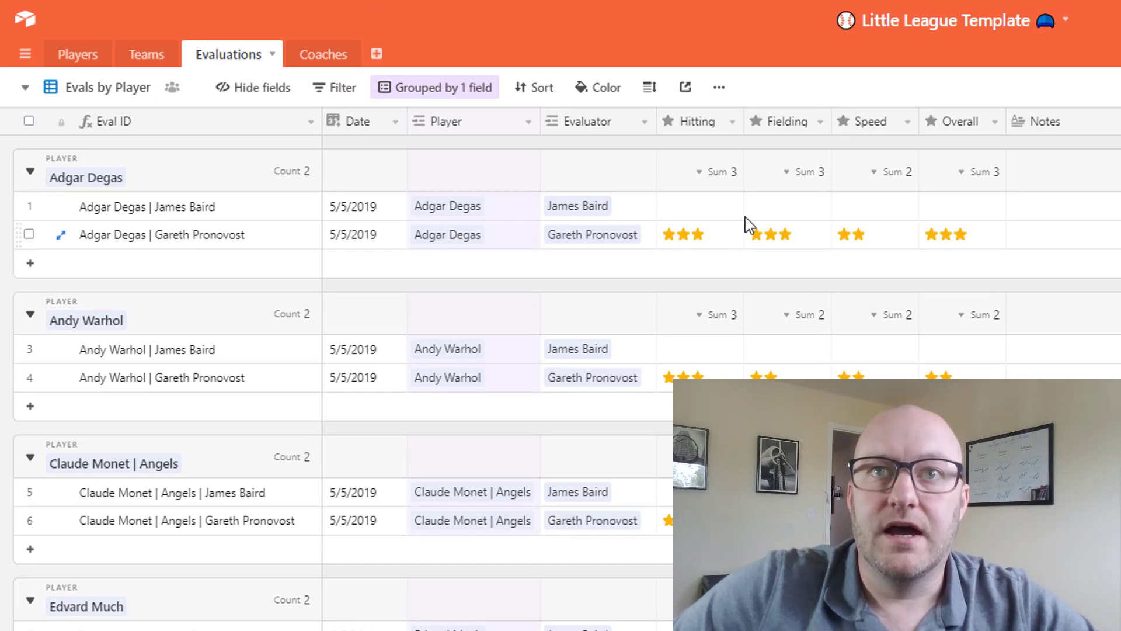
- Give Adgar Degas's first evaluation a five-star Speed rating and confirm his 3.5 Avg Speed Score in Players
click(901, 216)
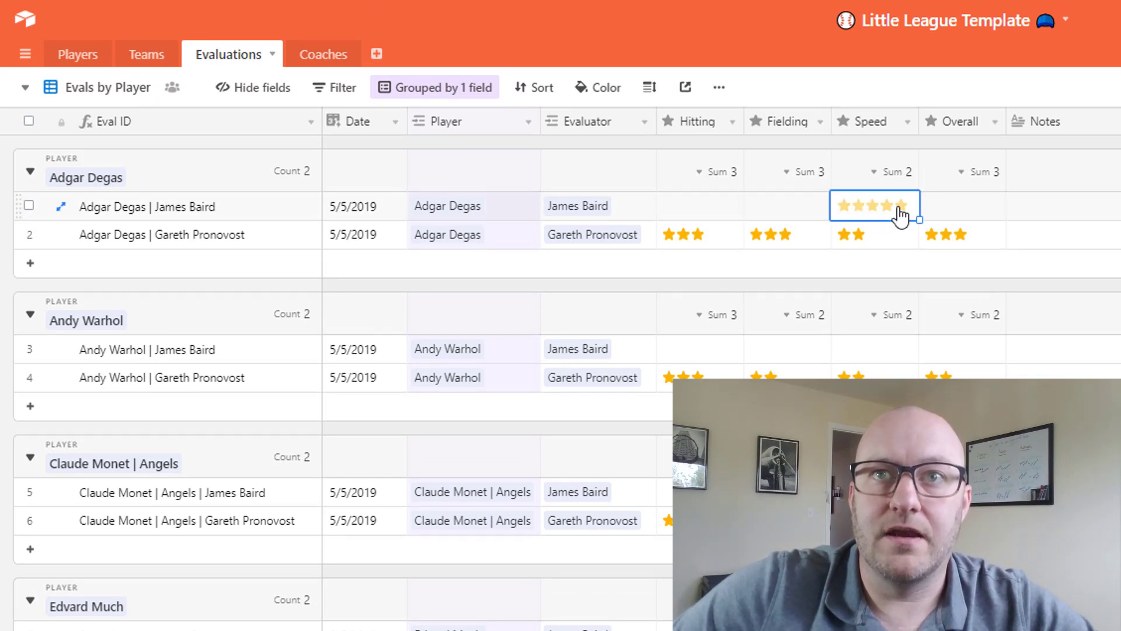
click(902, 212)
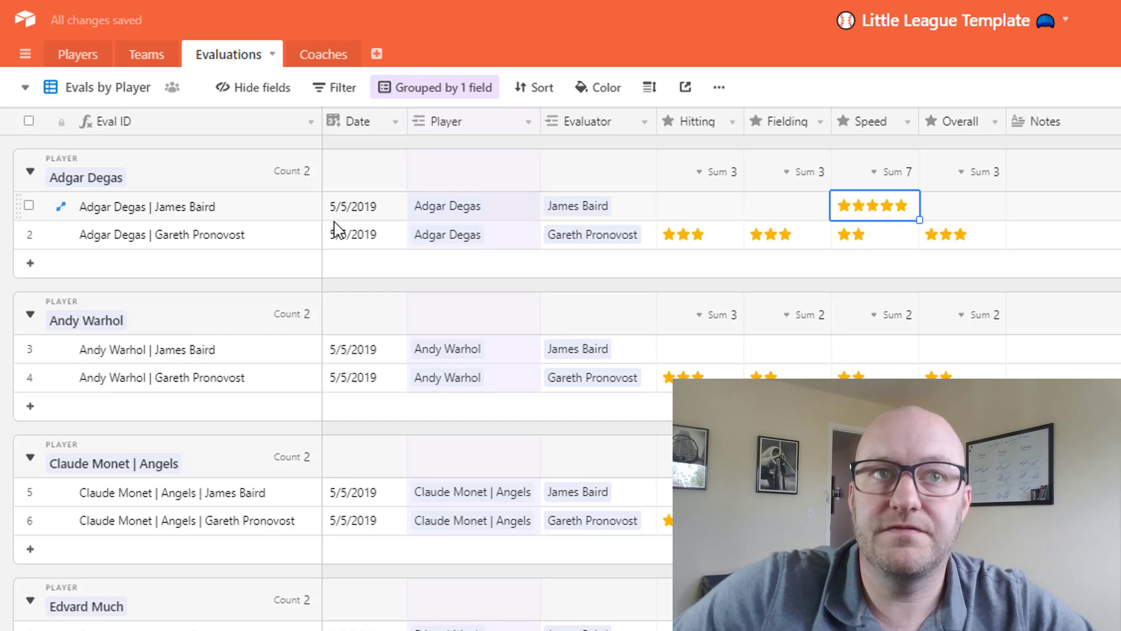
click(69, 56)
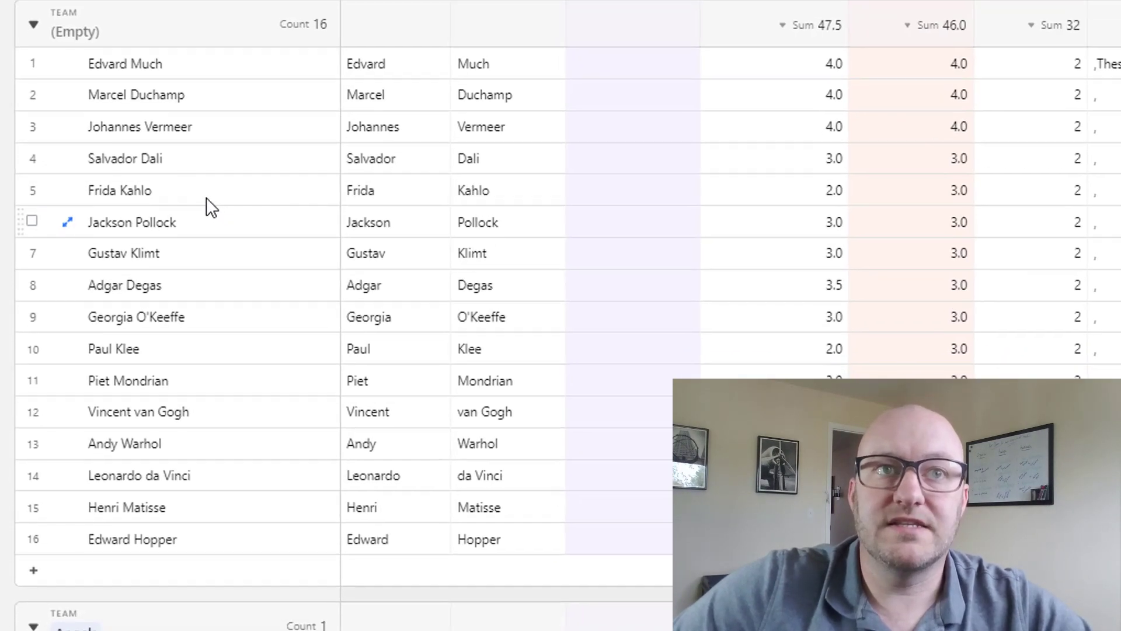
click(206, 197)
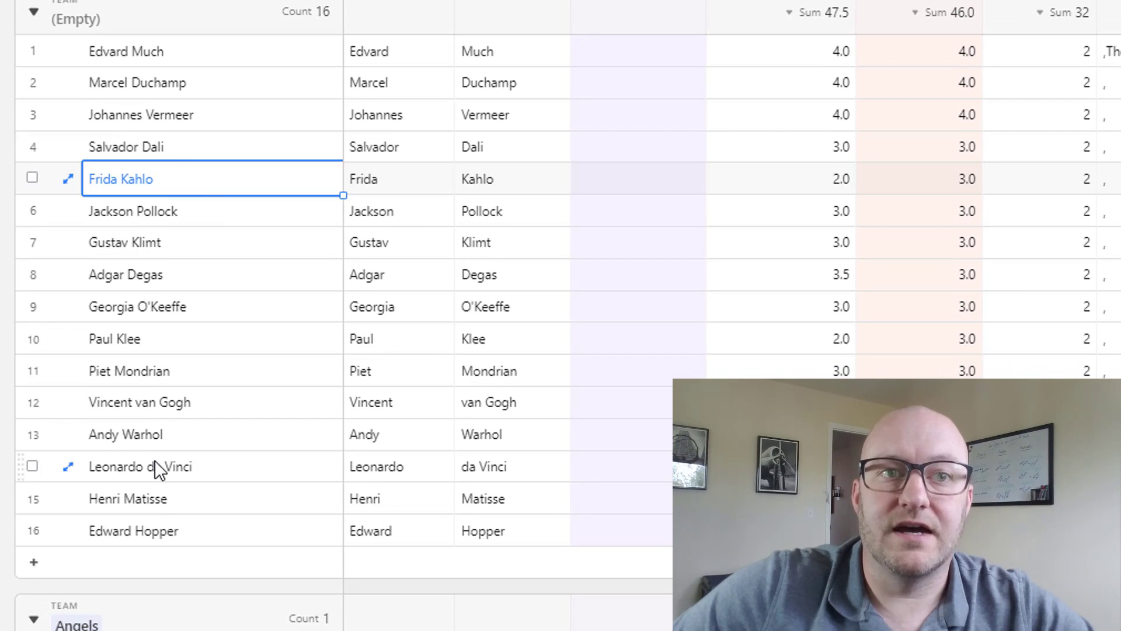
drag(173, 274, 1087, 275)
click(790, 276)
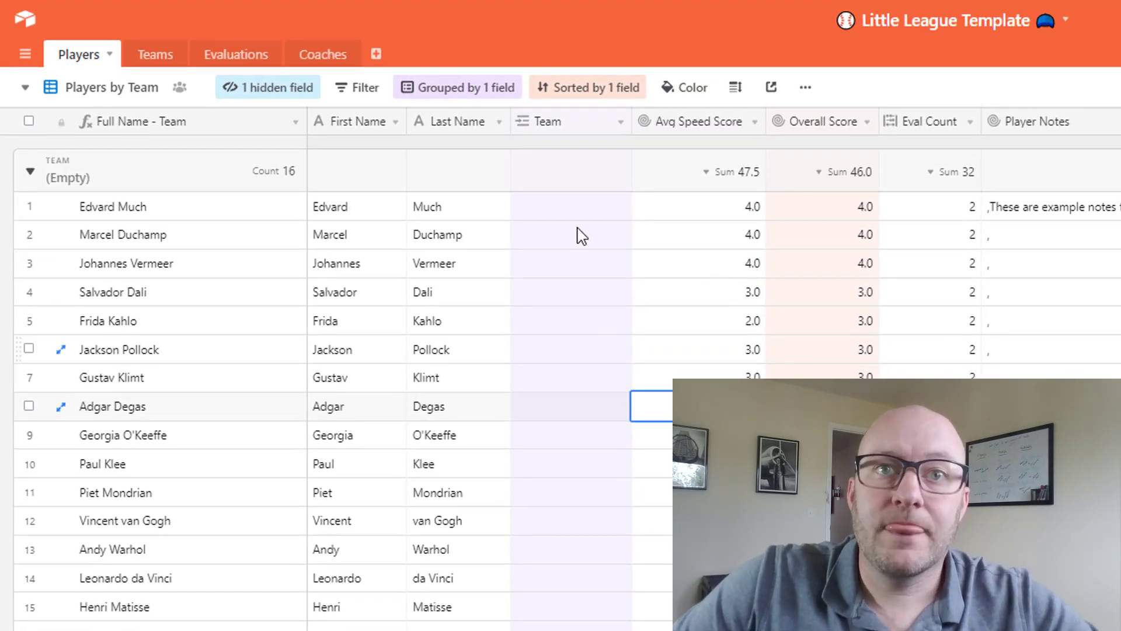
- Link Edvard Much to the Angels team
click(555, 211)
click(521, 208)
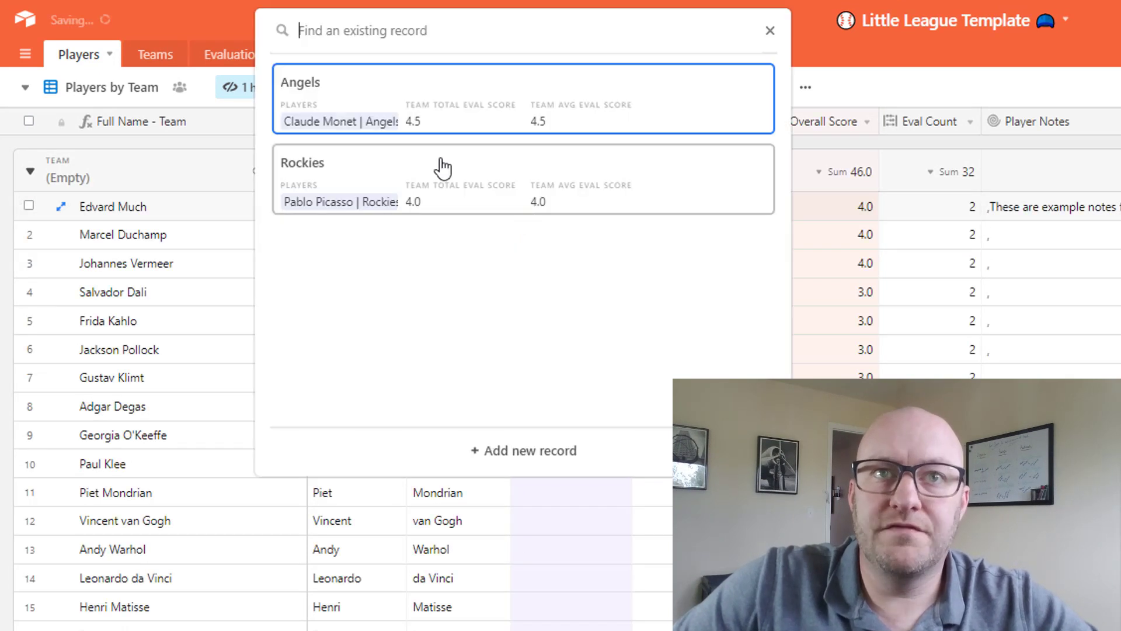
click(437, 110)
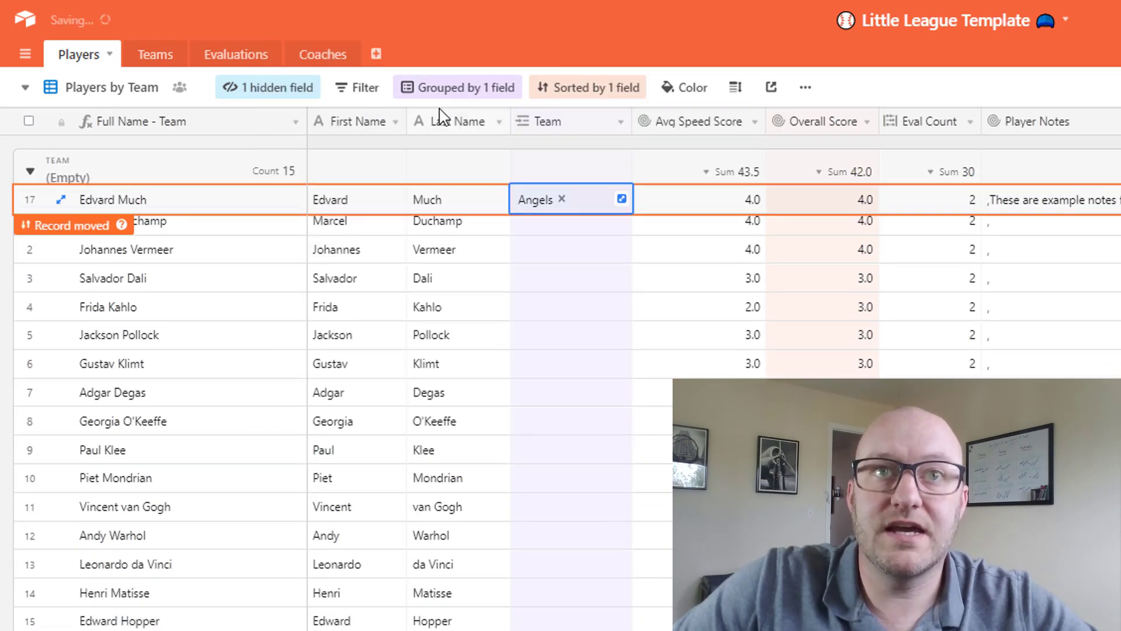
- Link Marcel Duchamp to the Rockies team
click(535, 211)
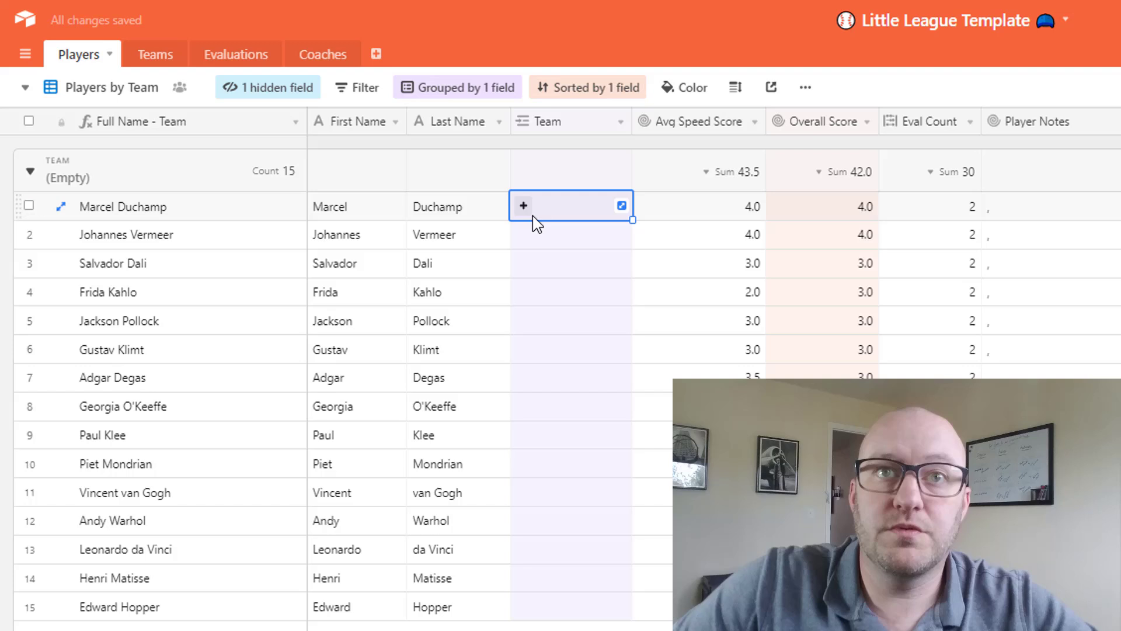
click(524, 208)
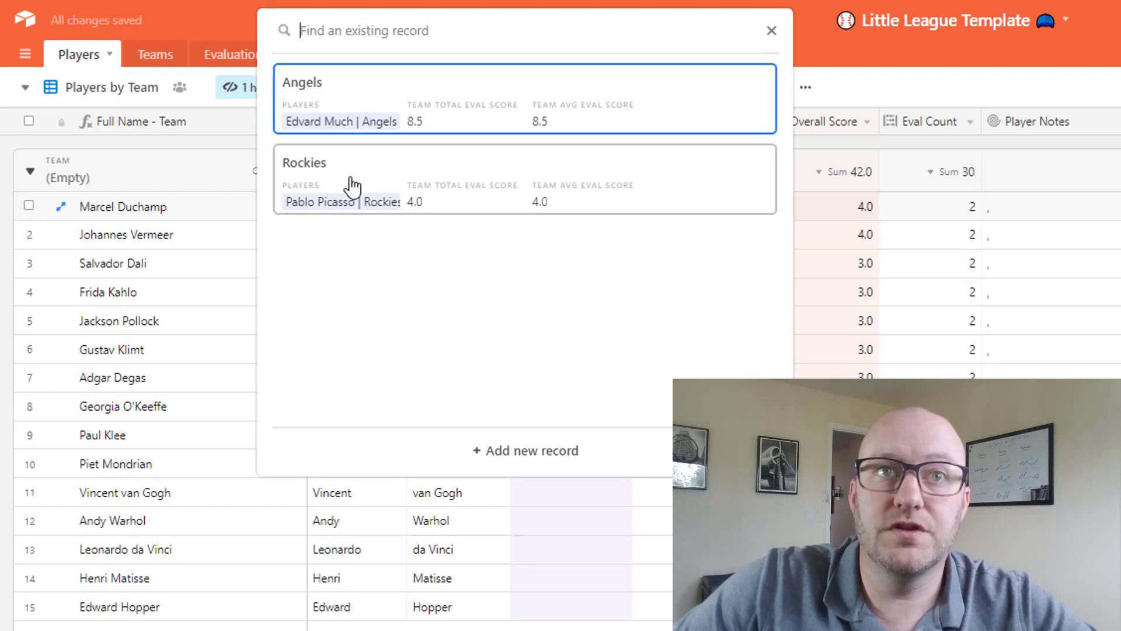
click(353, 182)
scroll(363, 351, down, 2)
click(358, 426)
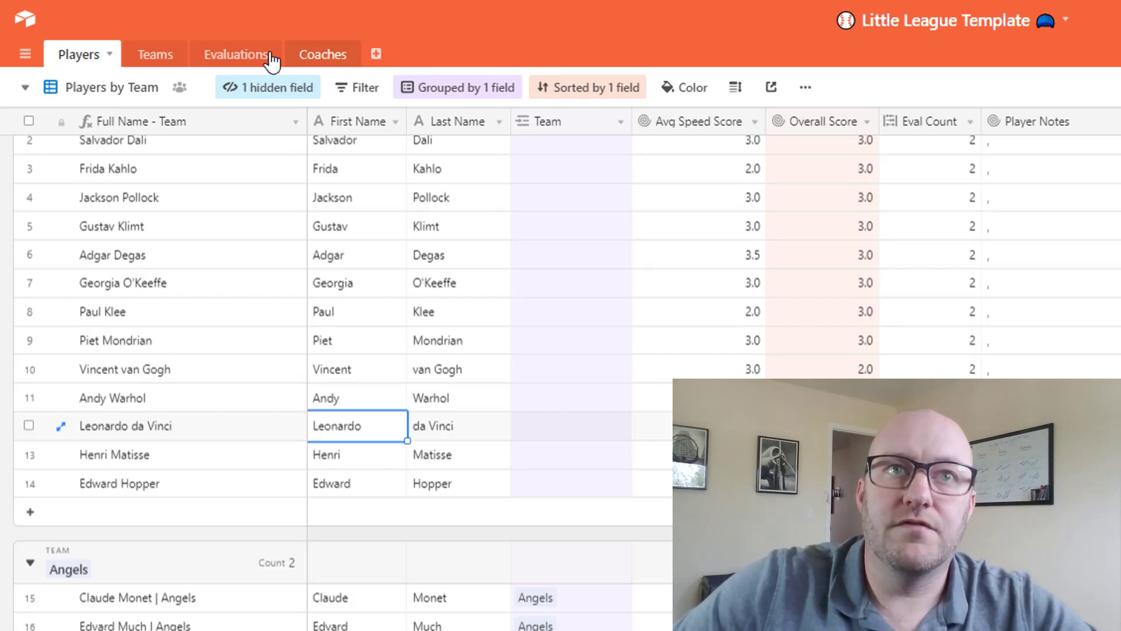
- Change Team Avg Eval Score's rollup from SUM to AVERAGE, giving Angels 4.3 and Rockies 4.0
click(155, 55)
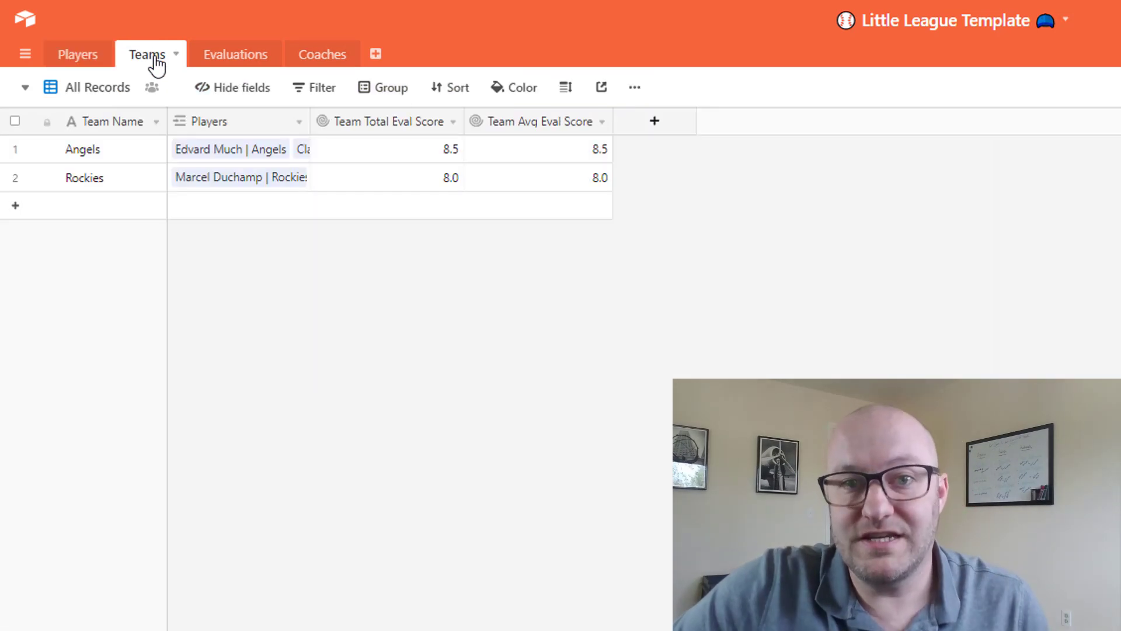
click(427, 155)
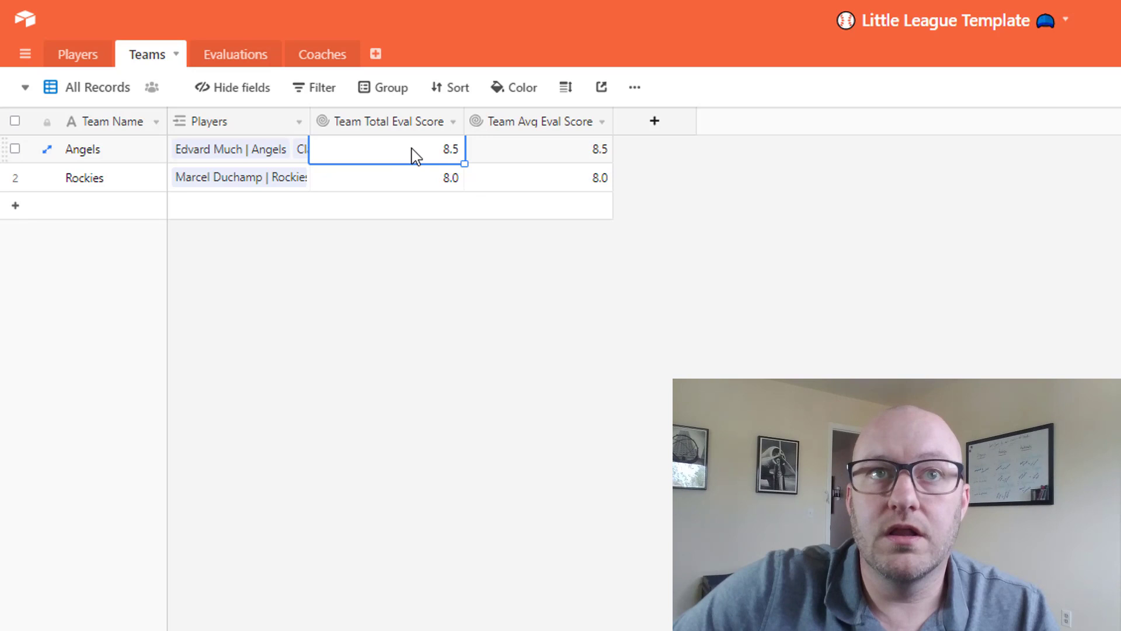
click(603, 124)
click(578, 169)
click(598, 513)
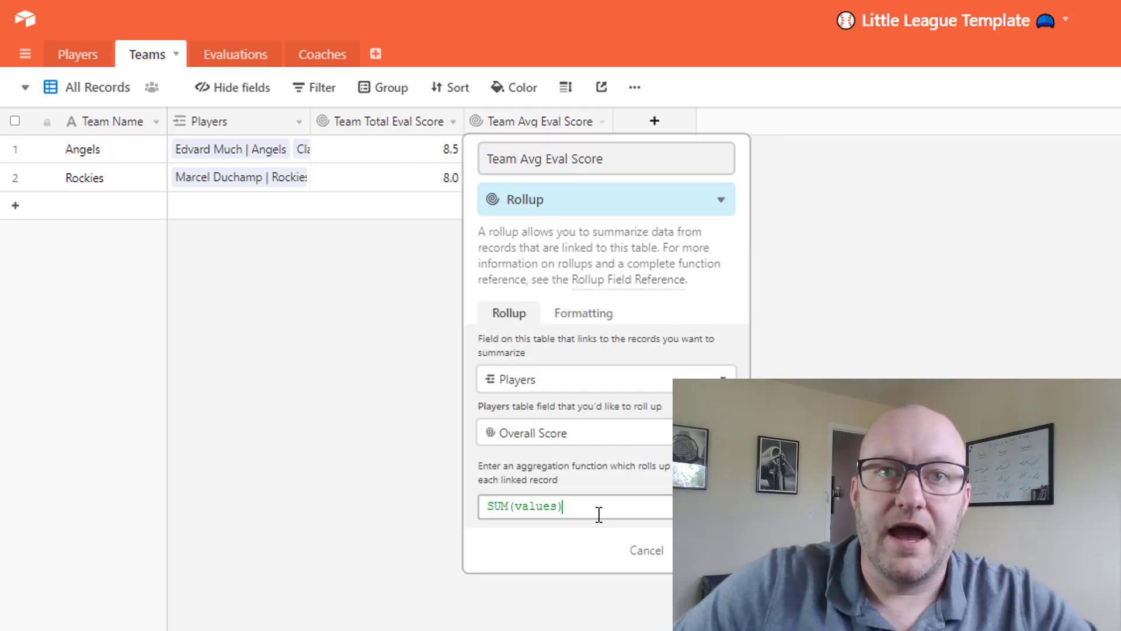
key(ctrl+a)
text(ava)
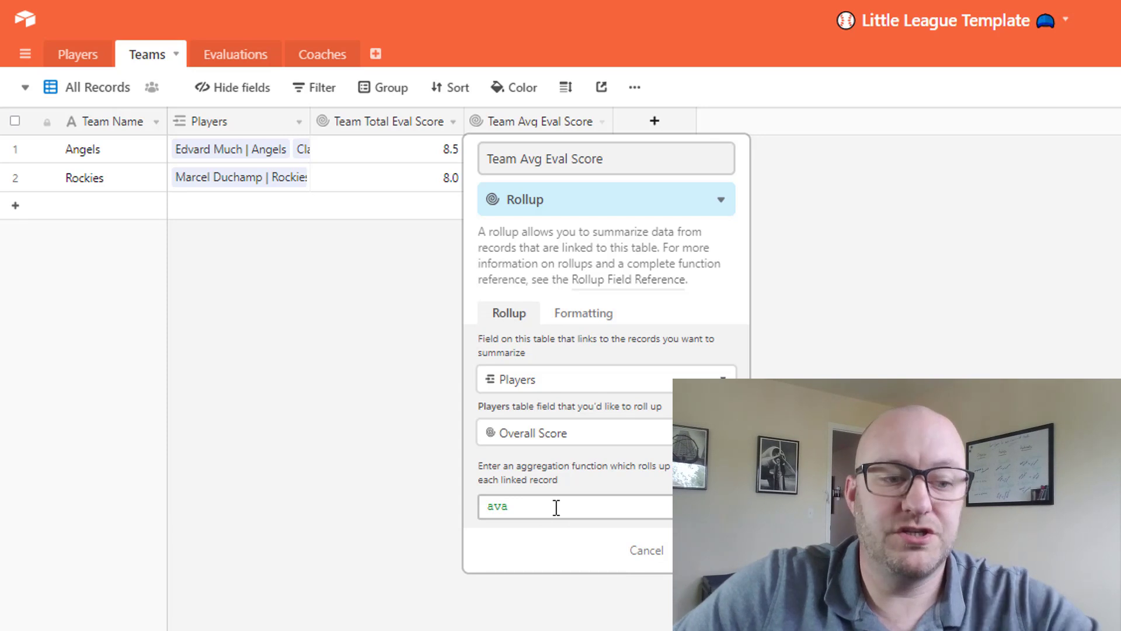
key(BackSpace)
click(561, 549)
click(698, 550)
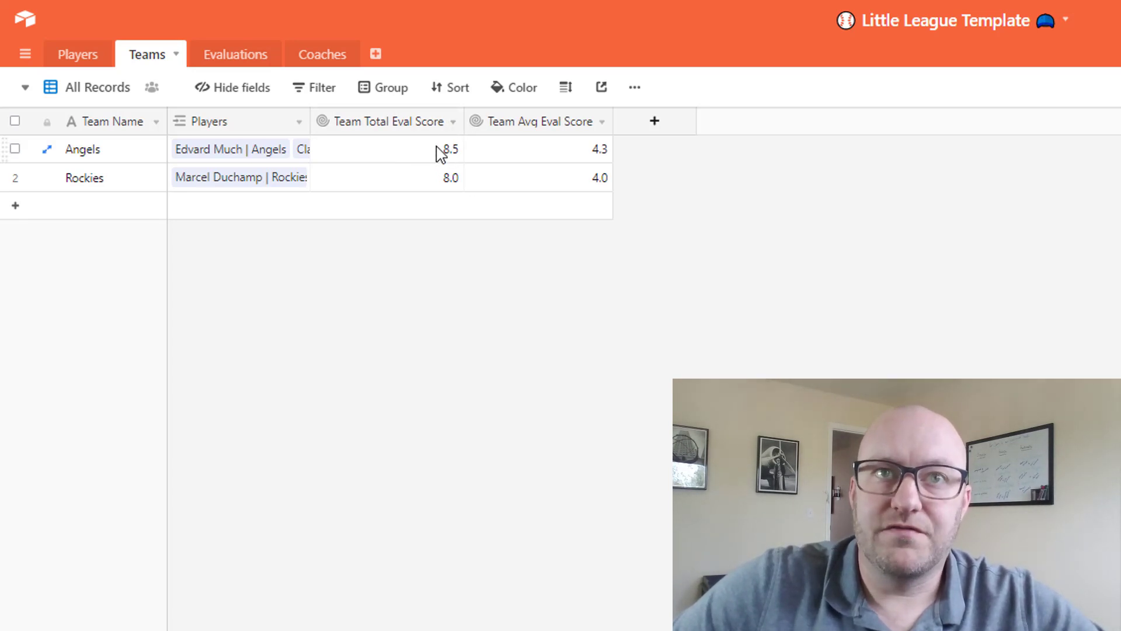
drag(553, 159, 560, 186)
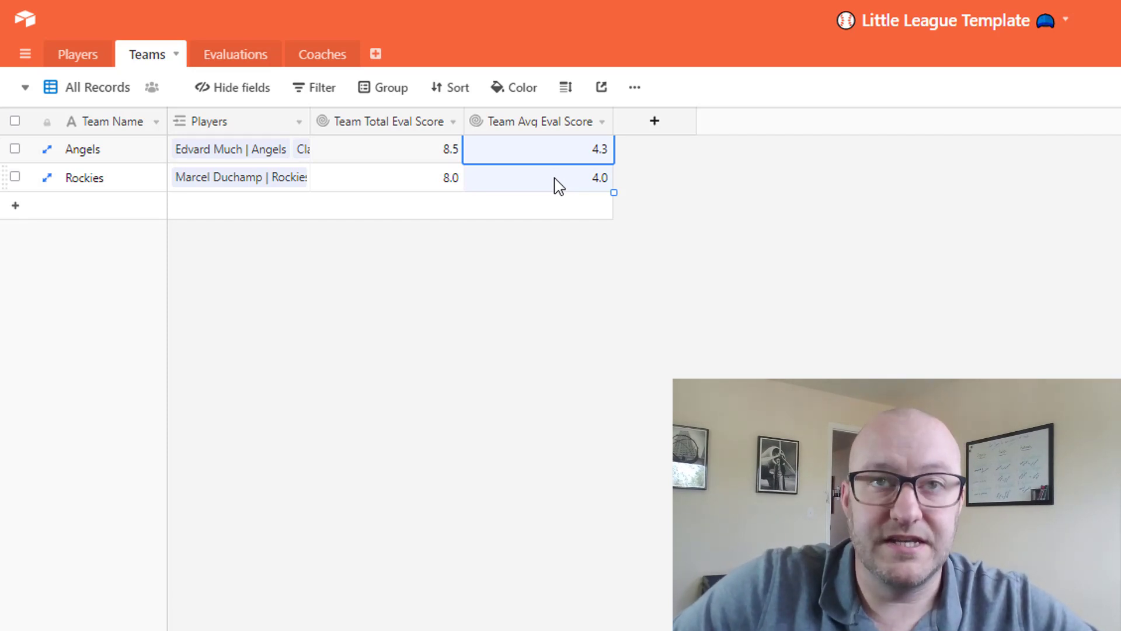
click(559, 186)
- Fill Angels into the Team cells of the top unassigned players
click(80, 58)
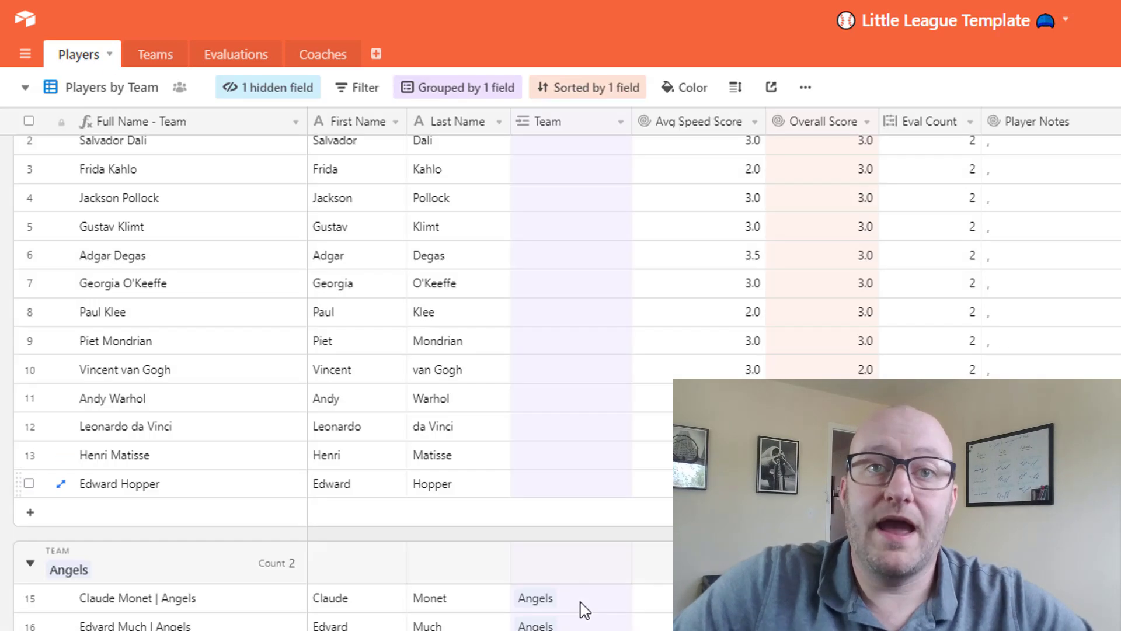
click(571, 600)
scroll(586, 428, up, 2)
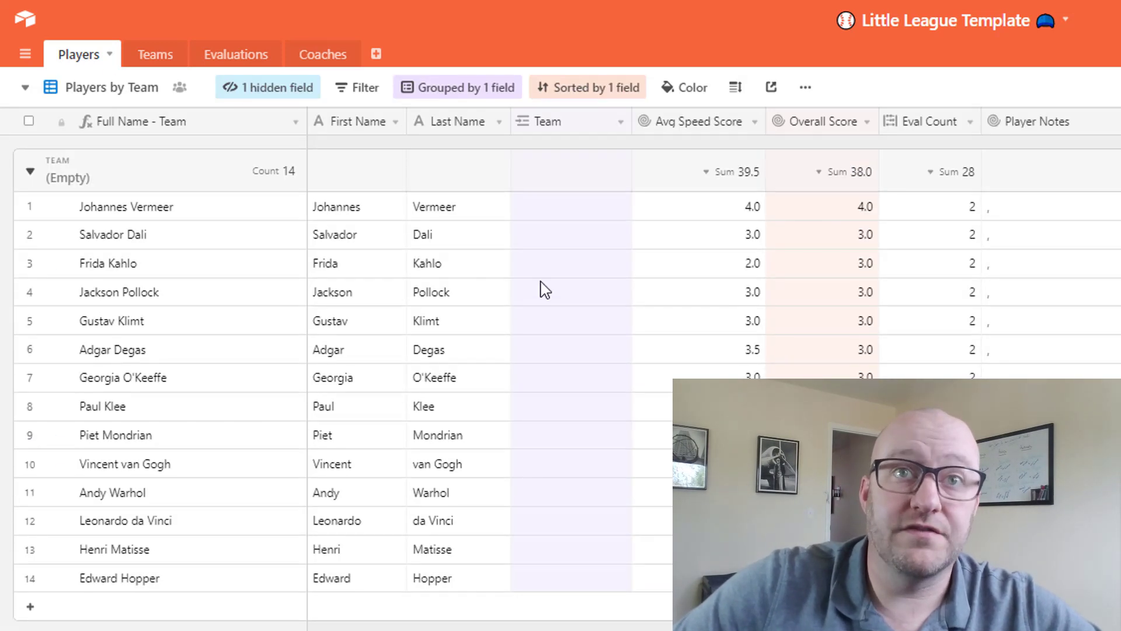
click(554, 220)
drag(632, 221, 581, 422)
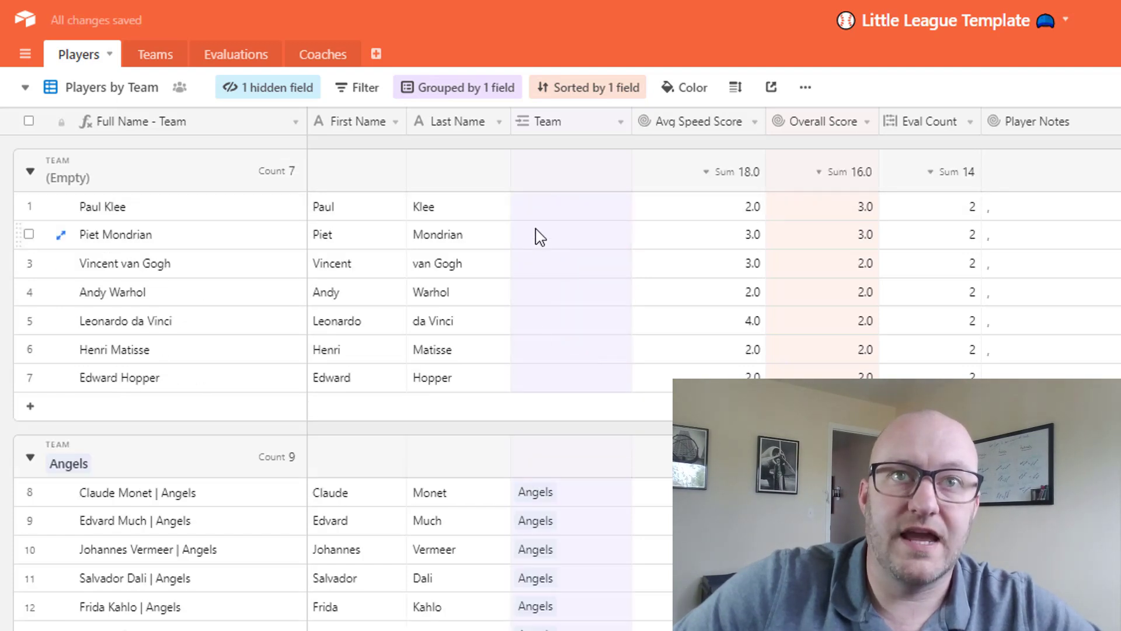
- Paste Rockies into the remaining seven players' Team cells, giving team averages of 3.4 and 2.7
click(544, 214)
text(Rockies)
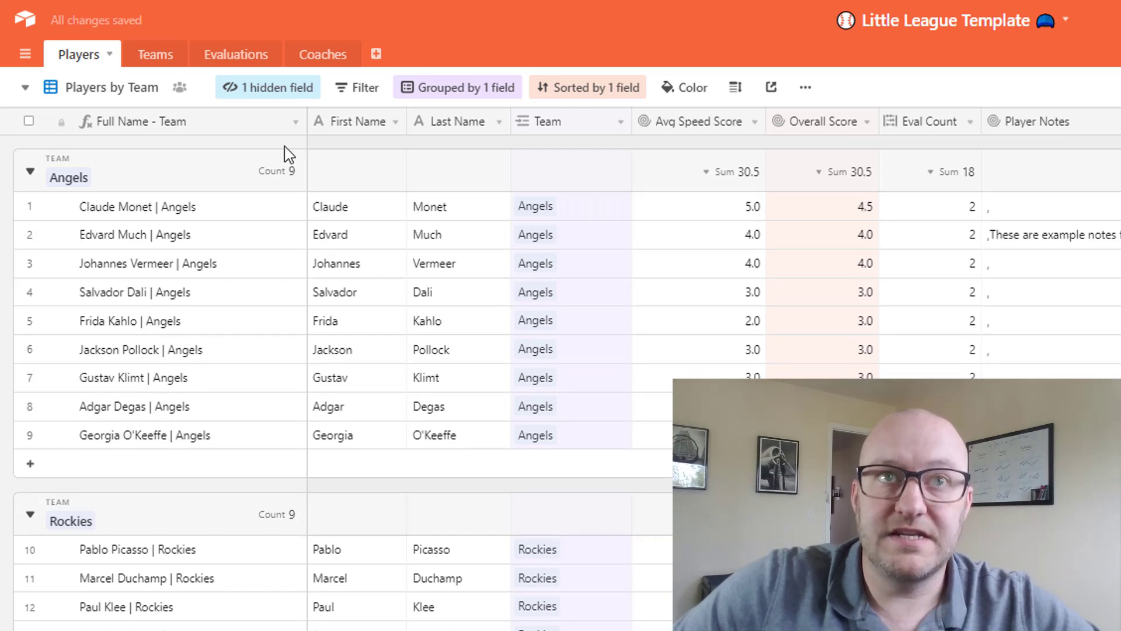
click(159, 57)
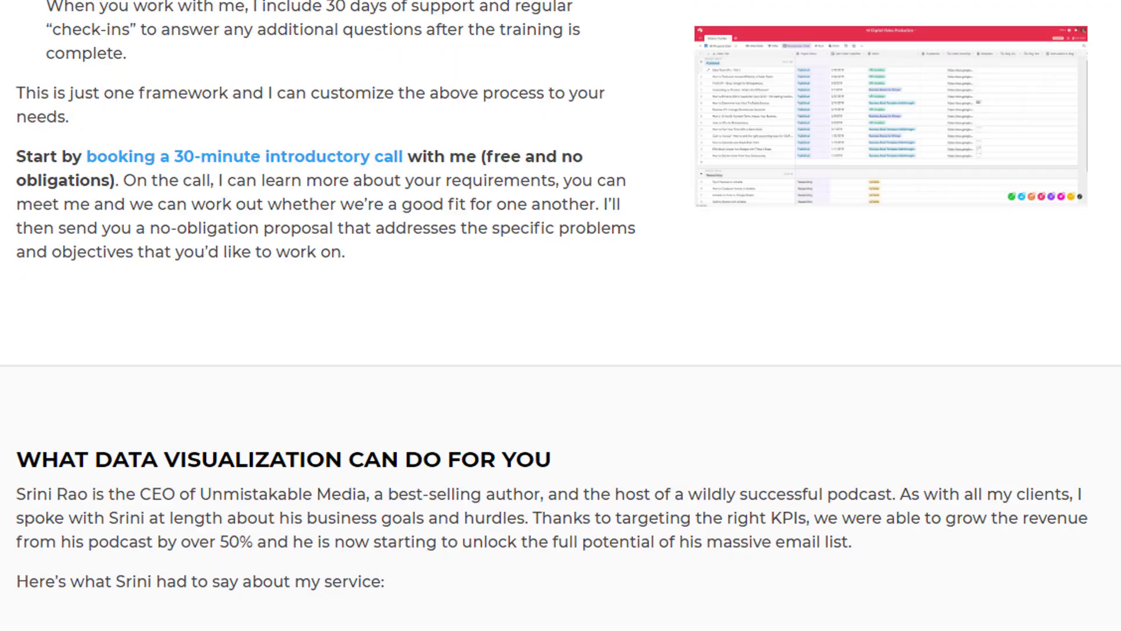
scroll(560, 316, down, 6)
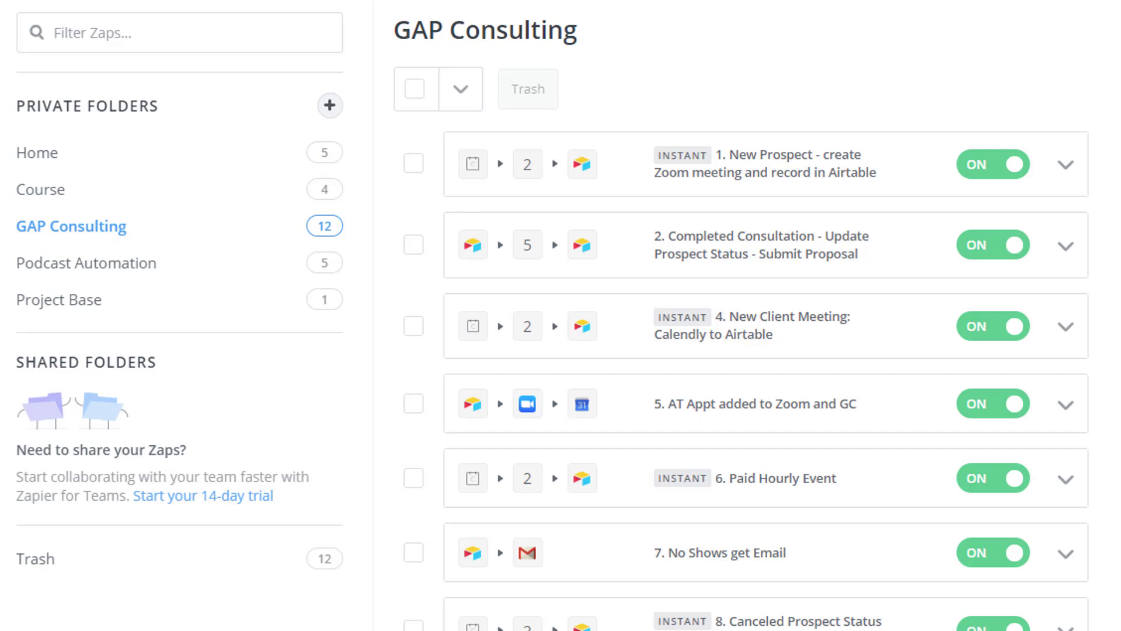
- Scroll through the GAP Consulting folder's 12 Zaps, all switched on
scroll(729, 315, down, 2)
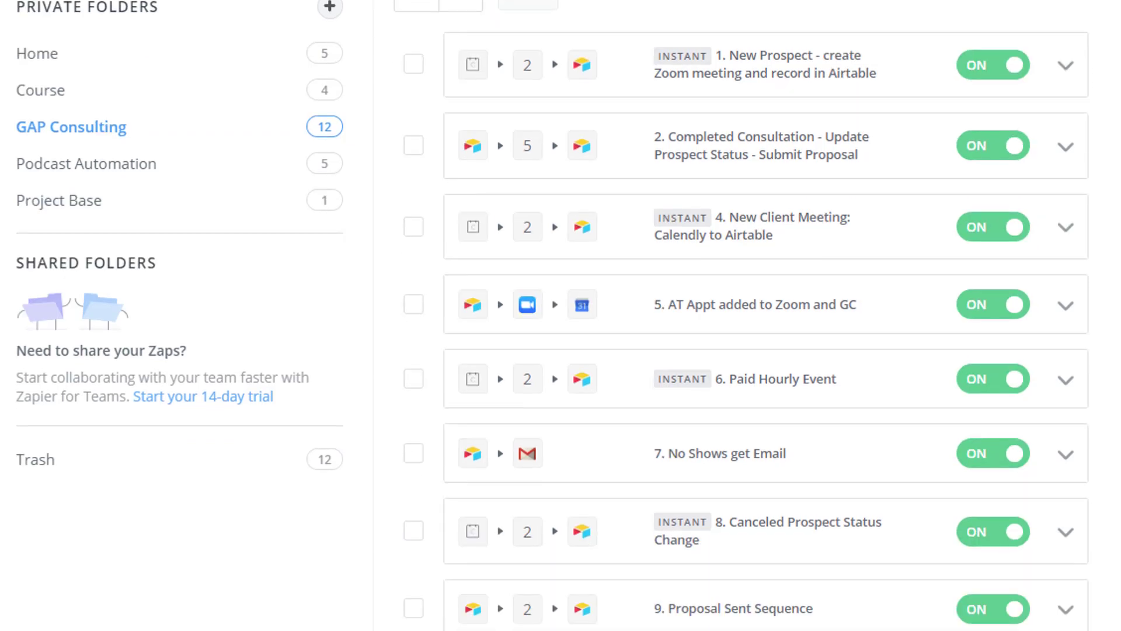